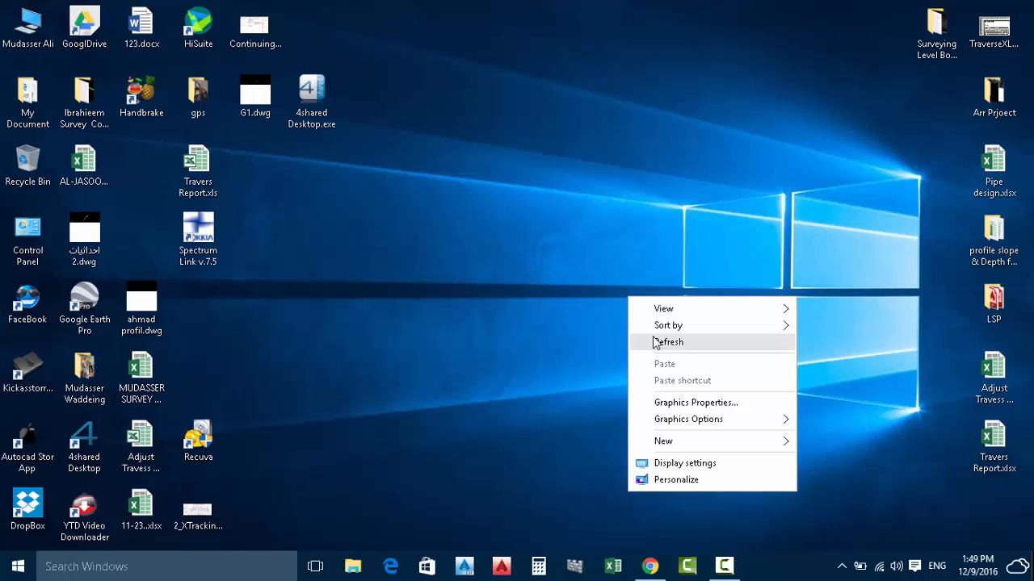
pyautogui.click(658, 342)
pyautogui.rightClick(557, 208)
pyautogui.click(604, 254)
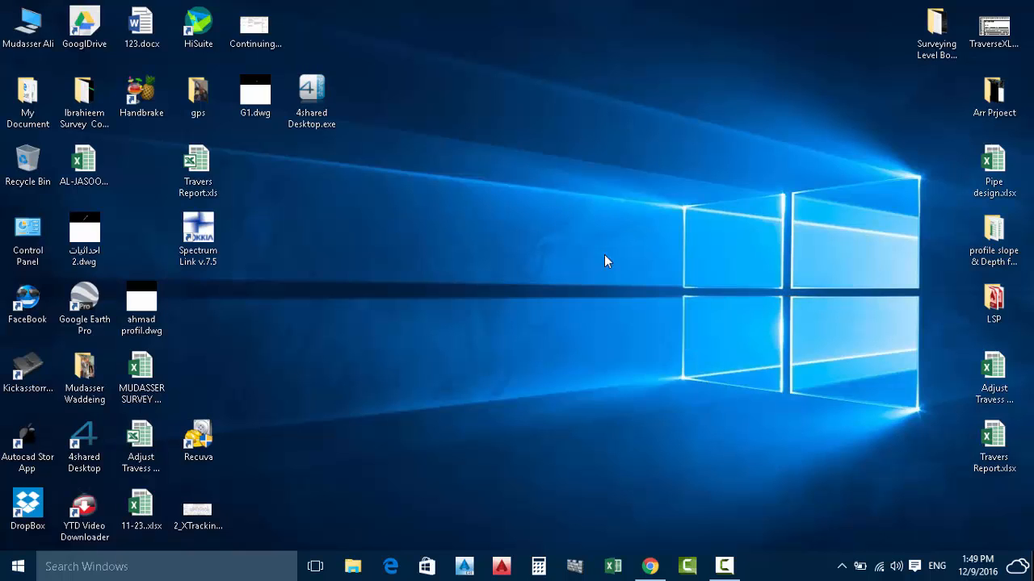
# Switch to Chrome, search YouTube for civilsurveyor007 and open the video "Excel to autcad in Urdu".
pyautogui.click(654, 562)
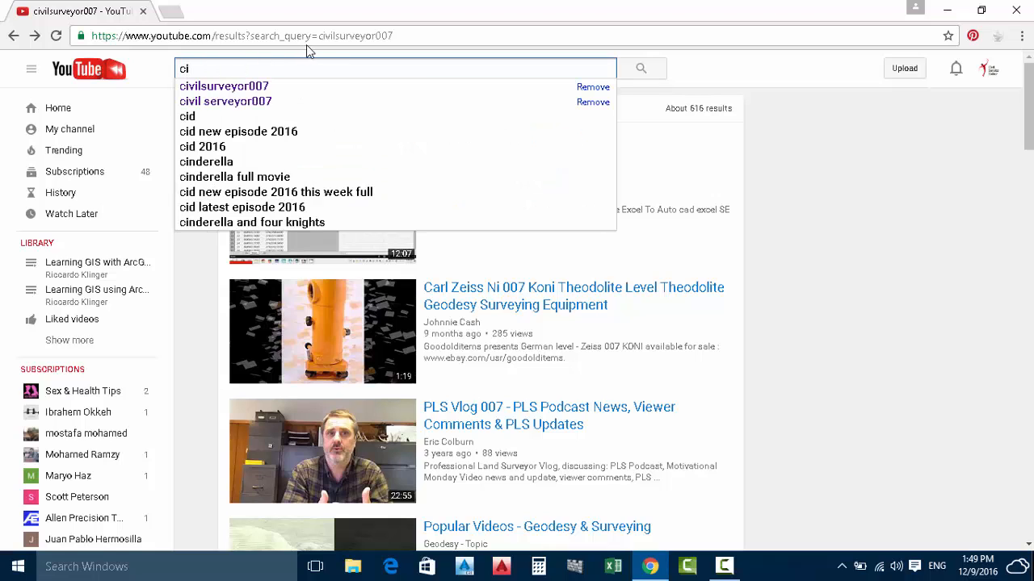
pyautogui.click(249, 88)
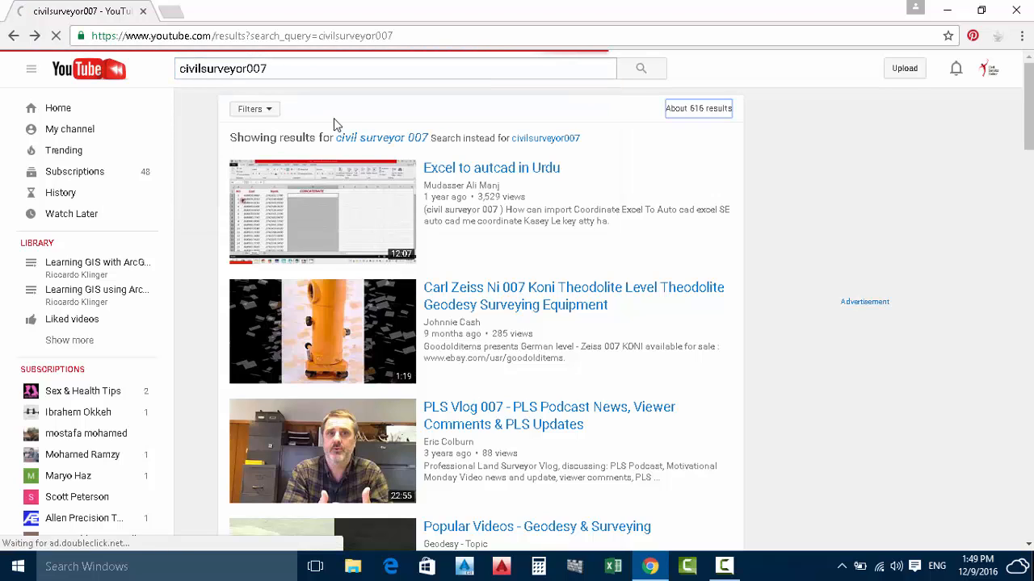
pyautogui.click(374, 207)
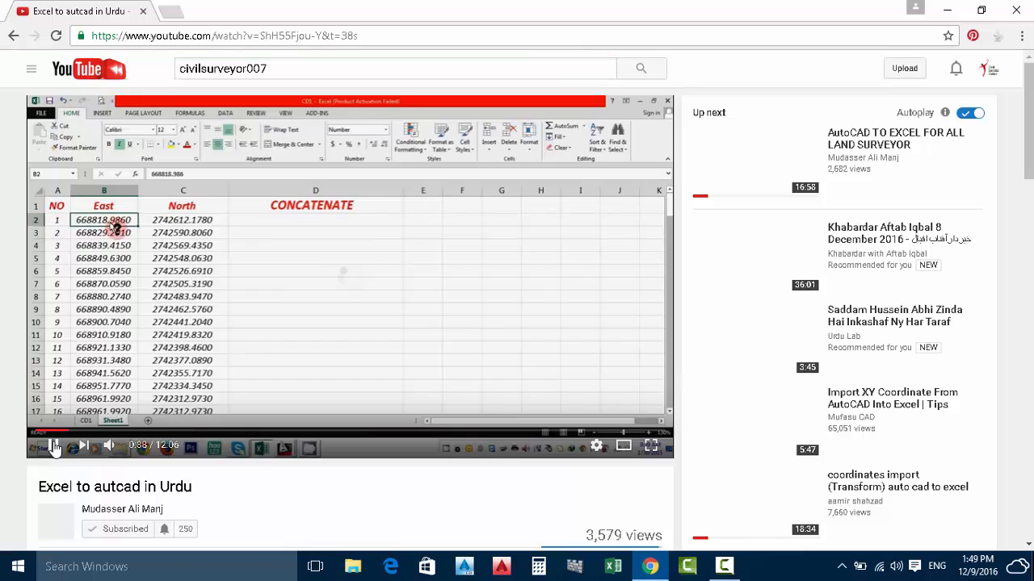
# Look through the created playlists on the video author's channel, then minimize the browser.
pyautogui.scroll(-5, 218, 306)
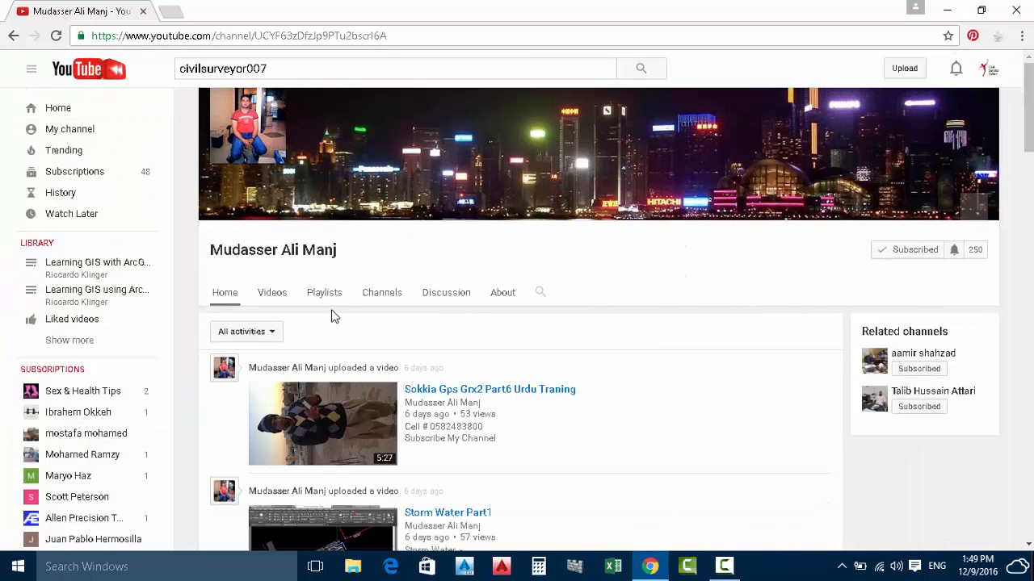
pyautogui.click(324, 298)
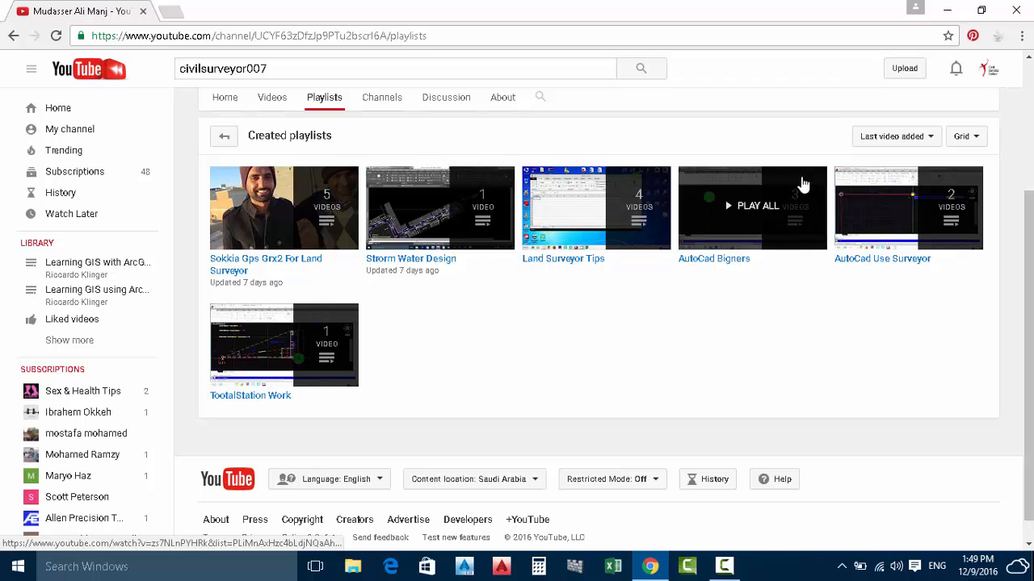
pyautogui.scroll(3, 401, 346)
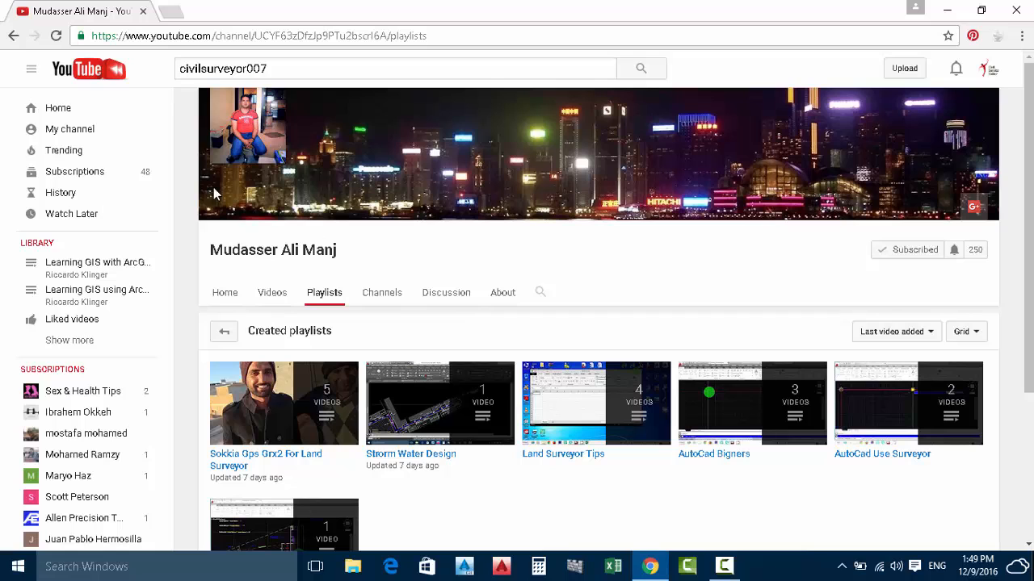
pyautogui.scroll(-3, 373, 304)
pyautogui.scroll(3, 373, 315)
pyautogui.click(949, 11)
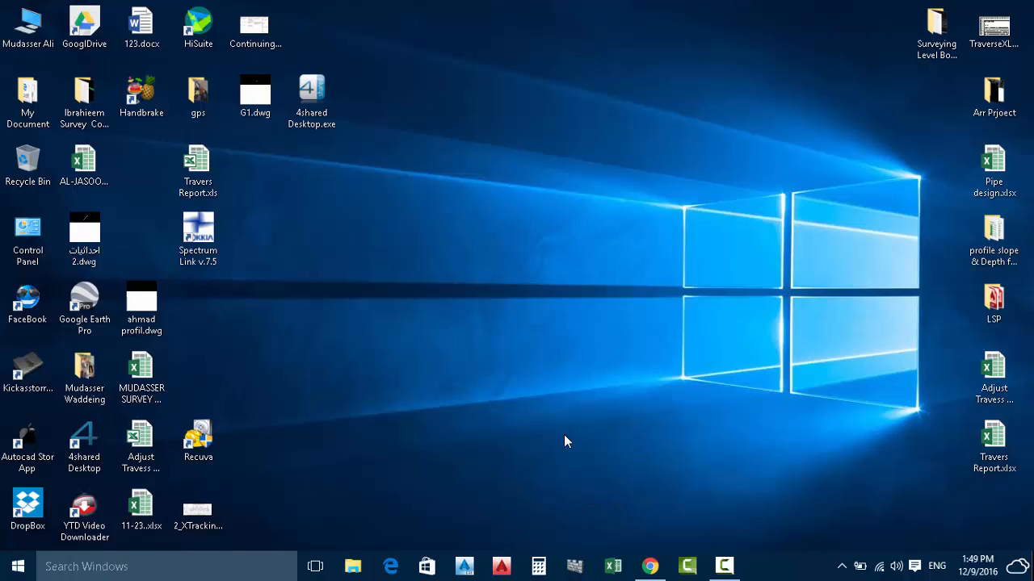
pyautogui.rightClick(484, 230)
pyautogui.click(521, 273)
pyautogui.rightClick(518, 271)
pyautogui.click(529, 321)
pyautogui.rightClick(479, 196)
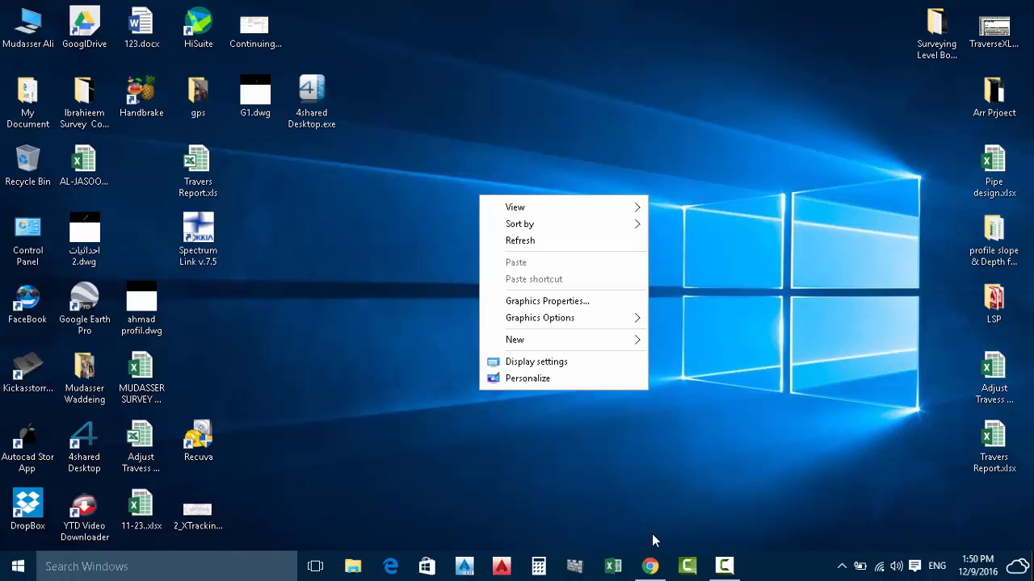
pyautogui.click(535, 241)
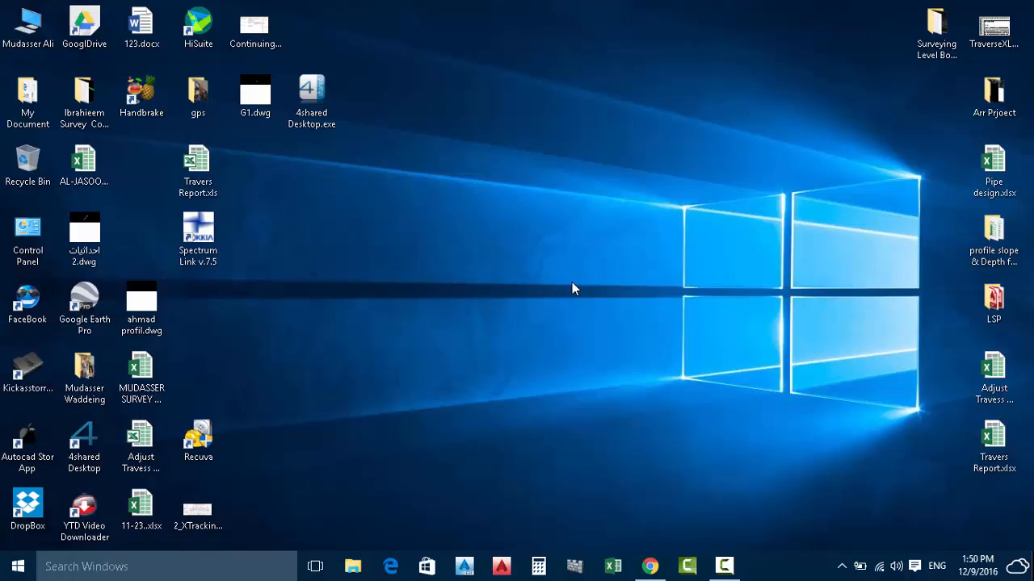
pyautogui.click(724, 568)
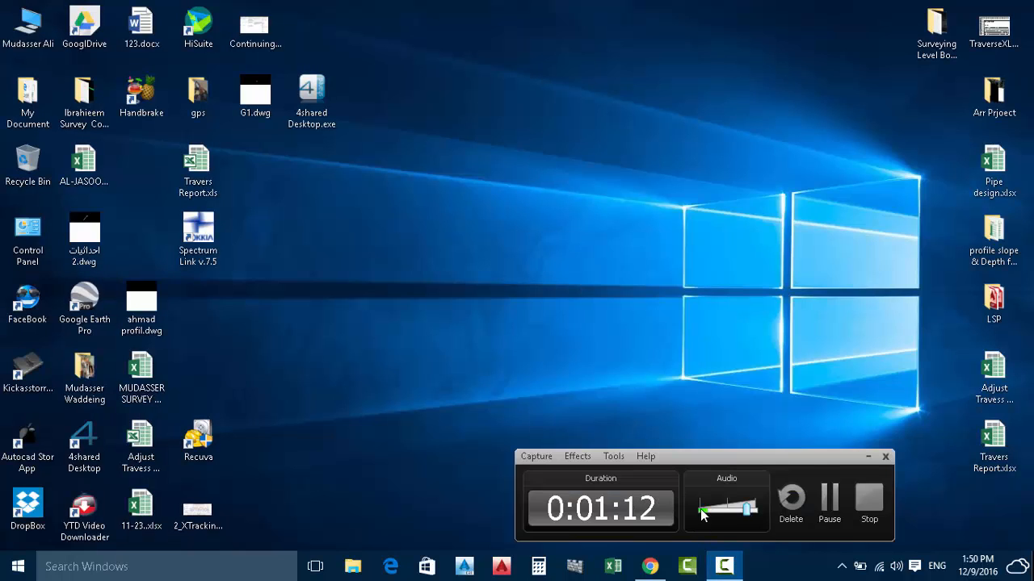
pyautogui.click(829, 503)
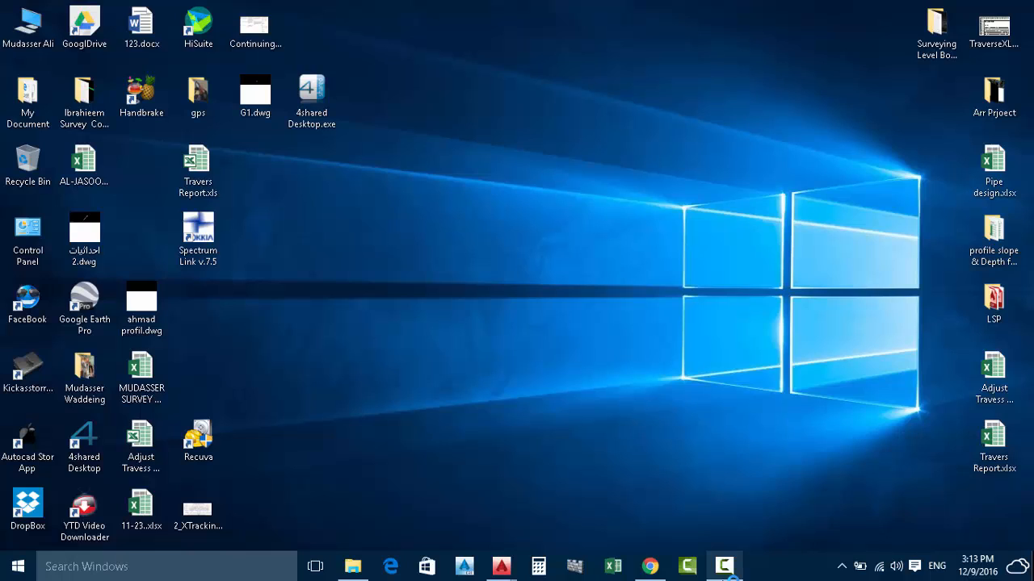
pyautogui.moveTo(727, 573)
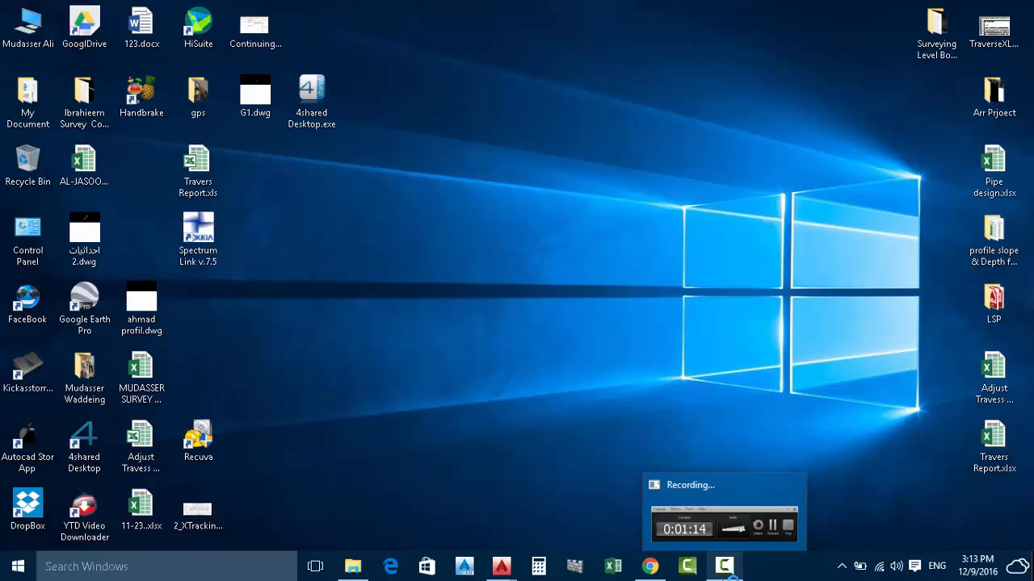
pyautogui.click(704, 527)
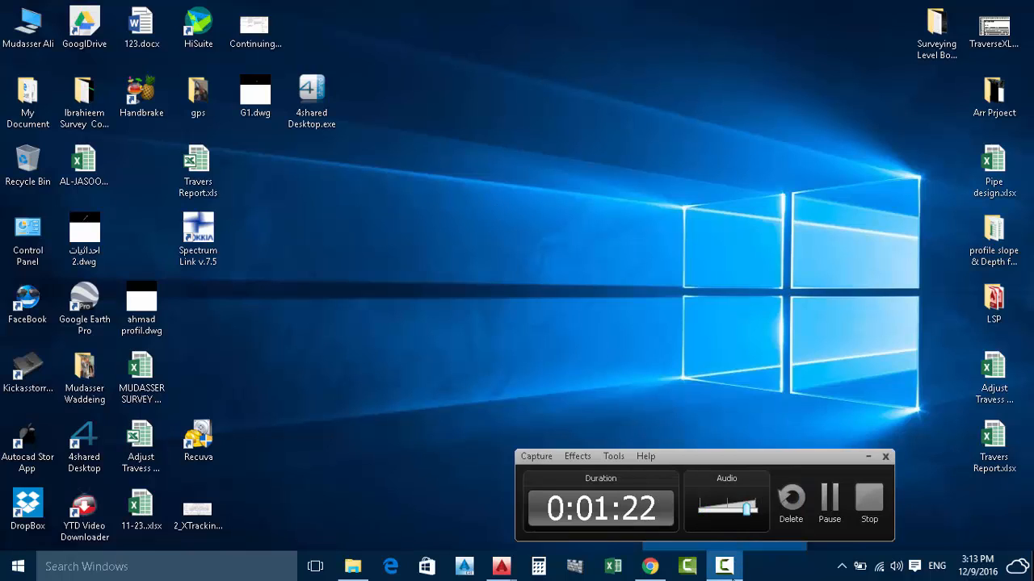
# Switch to AutoCAD with Jadeed Masar wadi Shurra.dwg, maximize the window and view the pipeline drawing with its coordinate tables.
pyautogui.moveTo(502, 569)
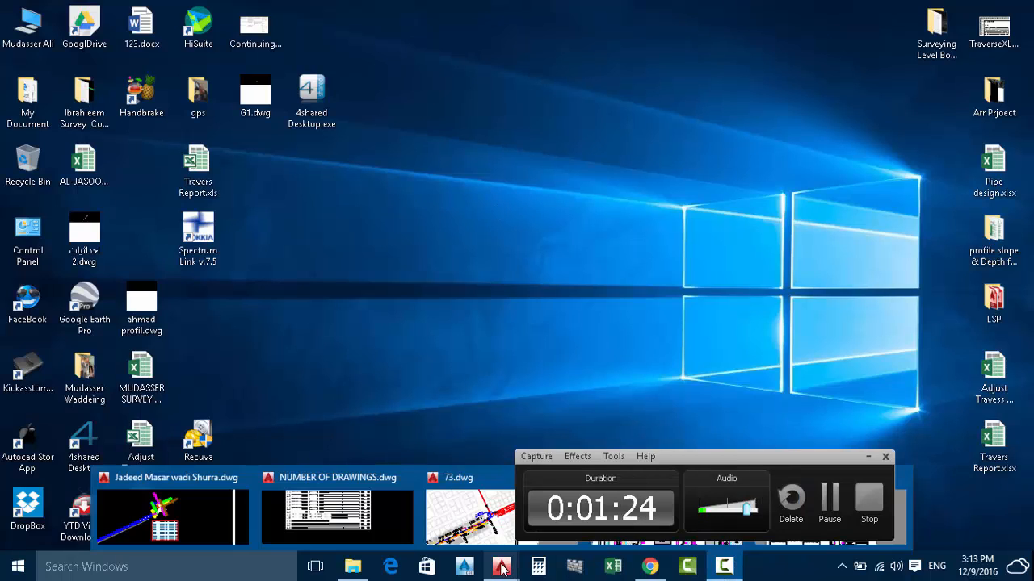
pyautogui.click(188, 509)
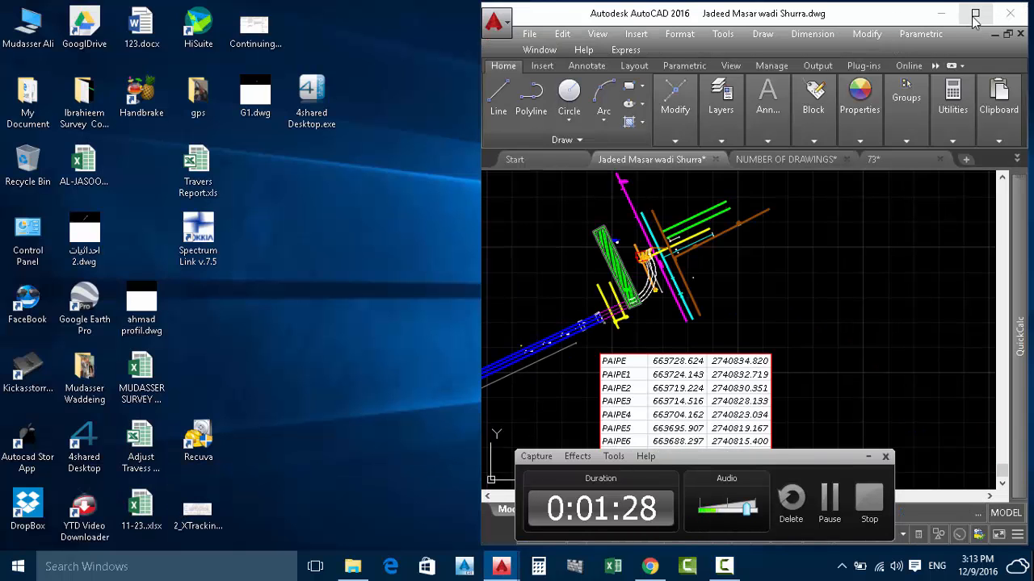
pyautogui.click(974, 13)
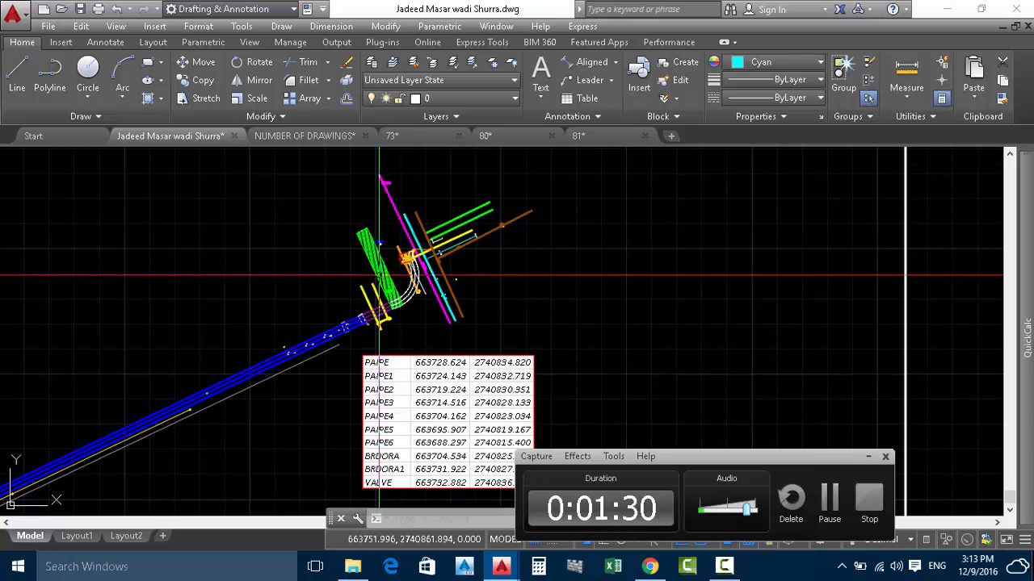
pyautogui.moveTo(454, 286); pyautogui.dragTo(504, 233, button='middle')
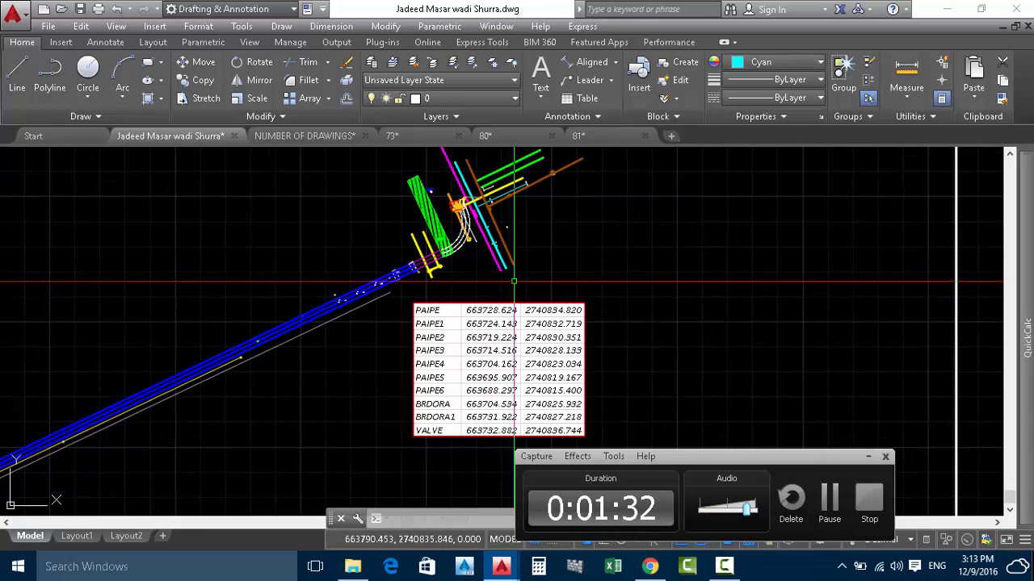
pyautogui.moveTo(494, 288); pyautogui.dragTo(558, 300, button='middle')
pyautogui.scroll(-2, 498, 250)
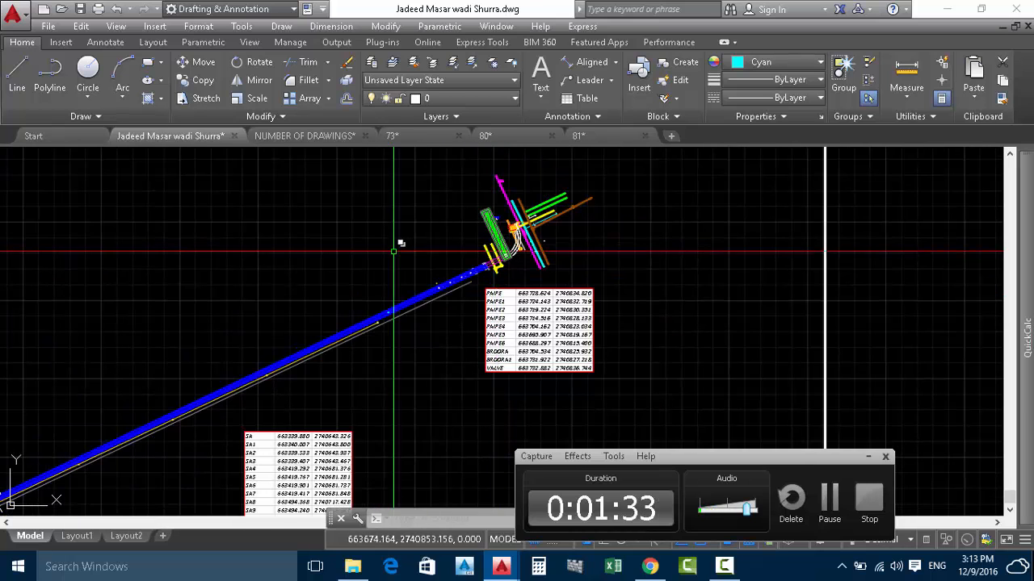
# Switch to the NUMBER OF DRAWINGS drawing and examine the layout of its List of Drawings sheets.
pyautogui.click(301, 137)
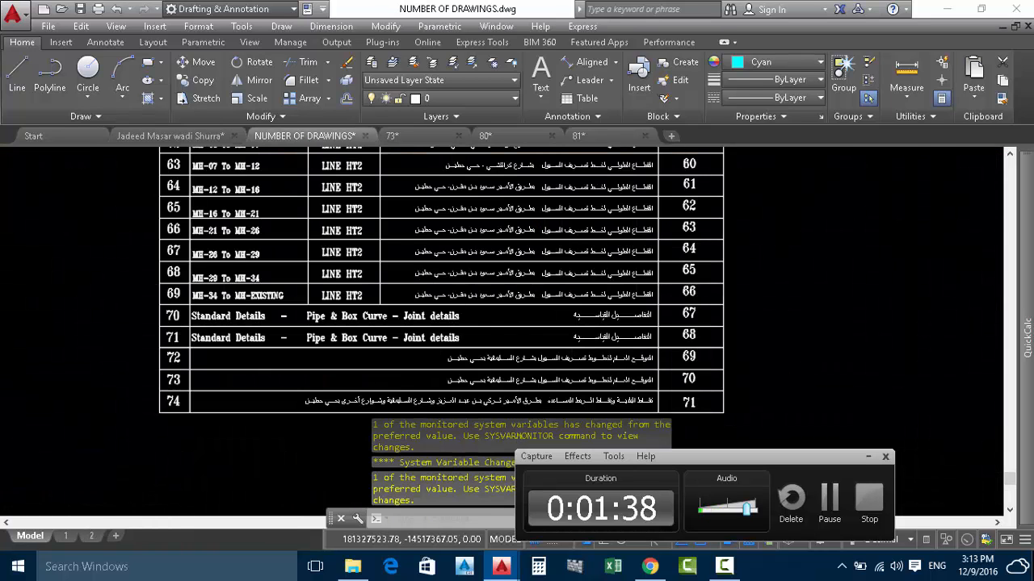
pyautogui.scroll(-4, 541, 234)
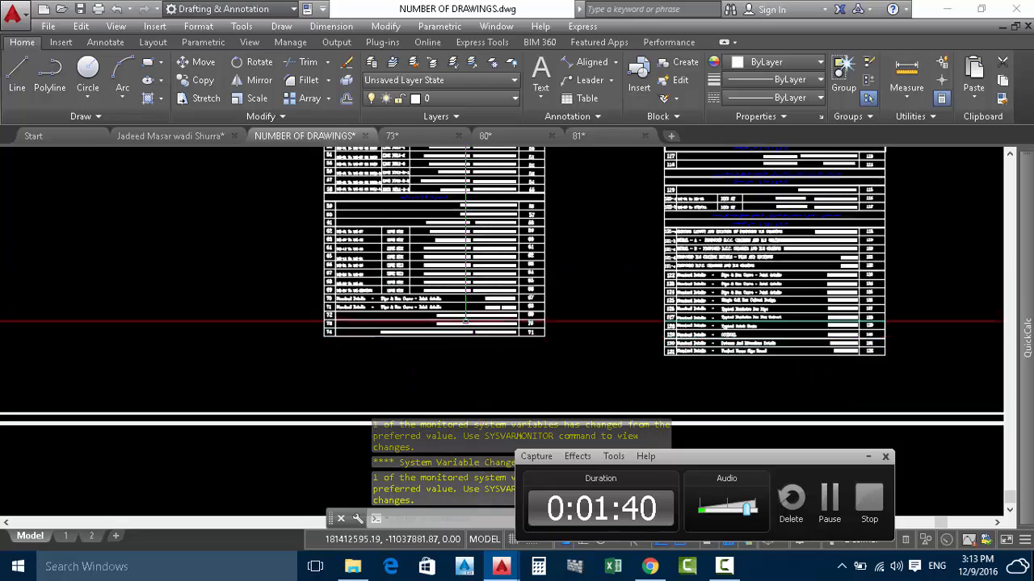
pyautogui.scroll(-3, 542, 185)
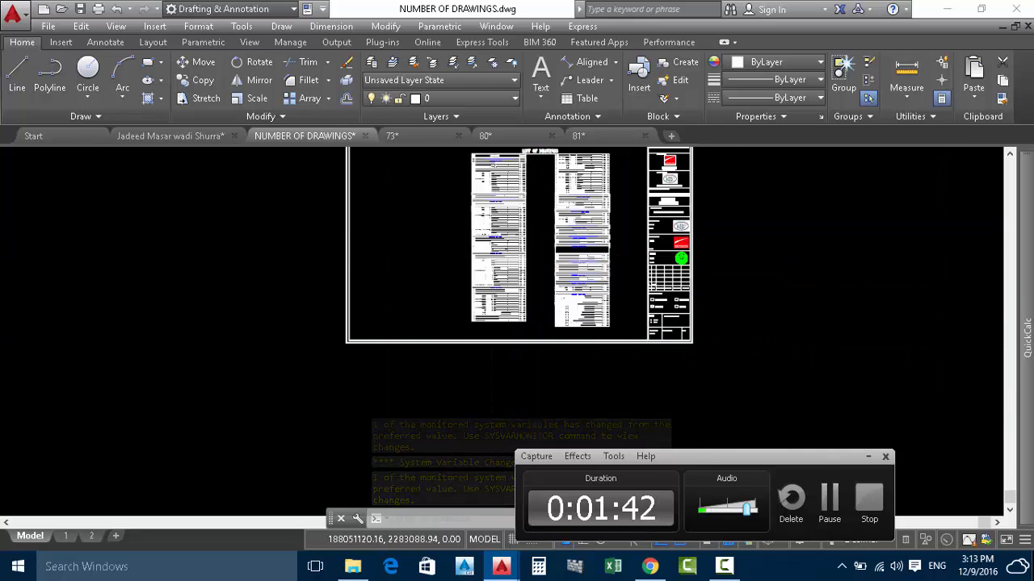
pyautogui.scroll(-4, 547, 215)
pyautogui.scroll(6, 161, 267)
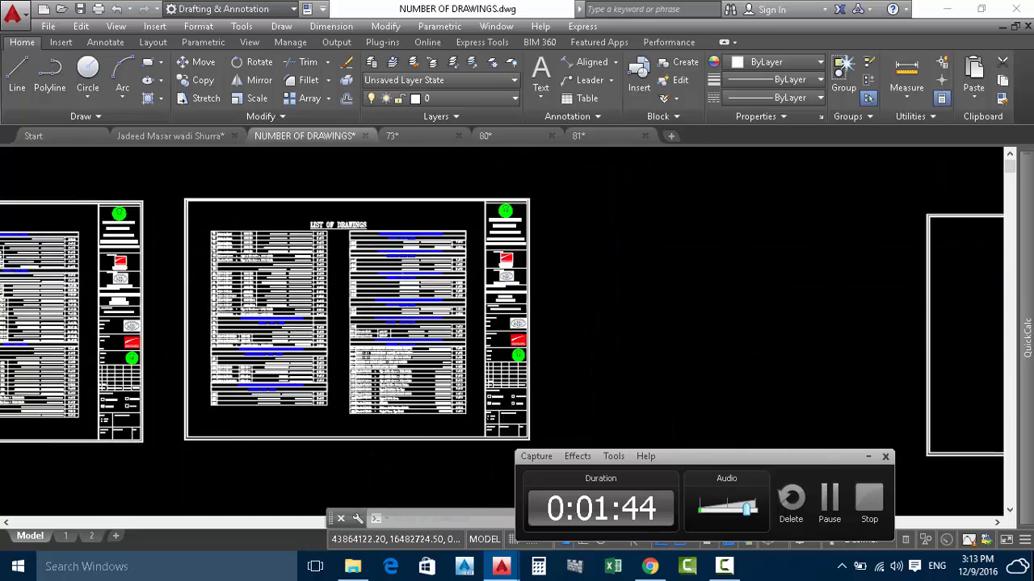
pyautogui.moveTo(447, 264); pyautogui.dragTo(398, 218, button='middle')
pyautogui.scroll(6, 339, 208)
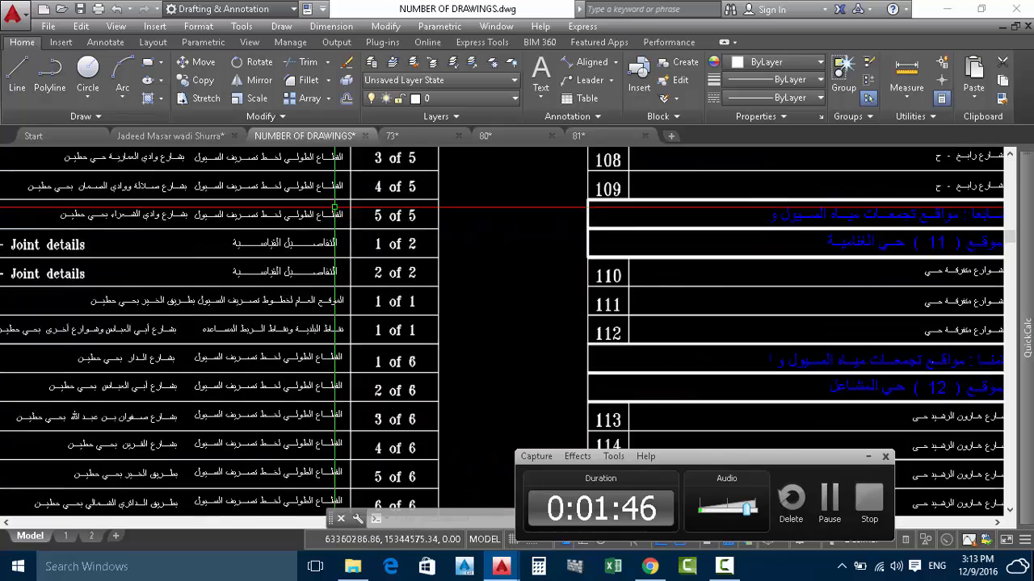
pyautogui.scroll(-6, 270, 240)
pyautogui.moveTo(322, 260); pyautogui.dragTo(283, 235, button='middle')
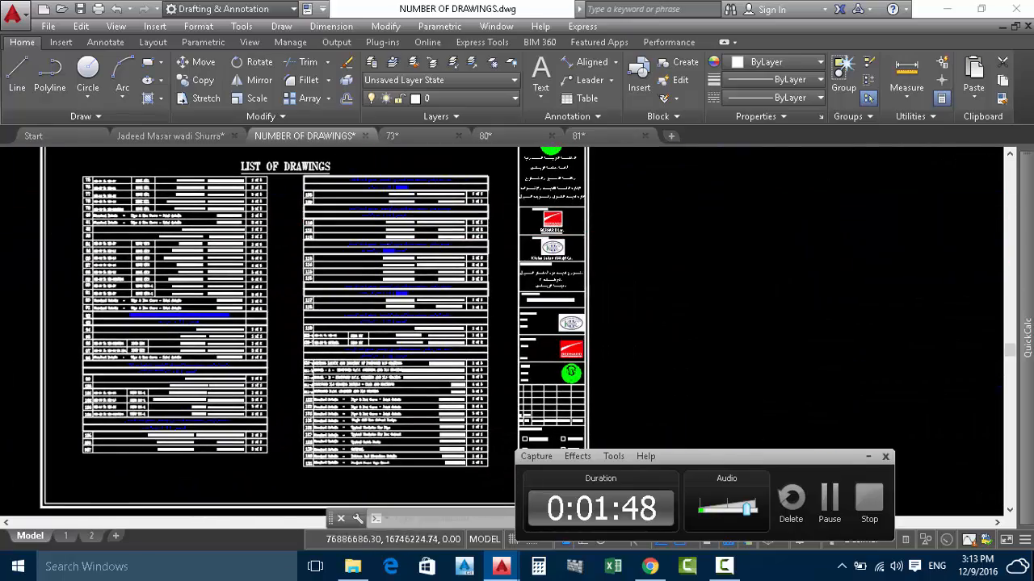
# Examine the entries for sites 10 to 13 and their sheet counts in the second column of the last drawing list.
pyautogui.scroll(6, 389, 192)
pyautogui.moveTo(483, 220)
pyautogui.mouseDown(button='middle')
pyautogui.moveTo(385, 274)
pyautogui.moveTo(399, 293)
pyautogui.mouseUp(button='middle')
pyautogui.moveTo(508, 304); pyautogui.dragTo(437, 236, button='middle')
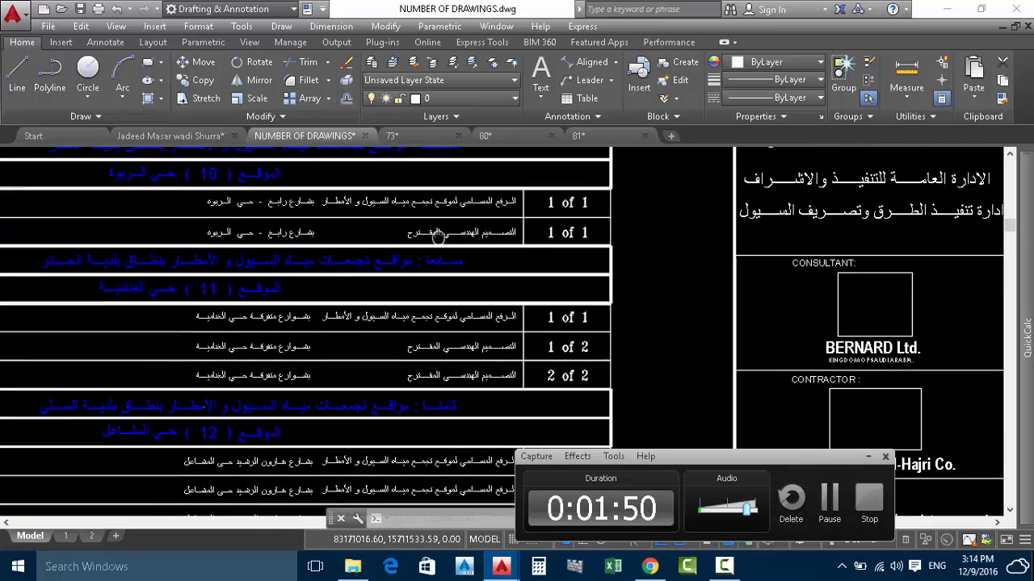
pyautogui.moveTo(507, 320)
pyautogui.mouseDown(button='middle')
pyautogui.moveTo(501, 280)
pyautogui.moveTo(514, 259)
pyautogui.mouseUp(button='middle')
pyautogui.moveTo(394, 243)
pyautogui.mouseDown(button='middle')
pyautogui.moveTo(457, 276)
pyautogui.moveTo(428, 270)
pyautogui.mouseUp(button='middle')
pyautogui.scroll(-2, 322, 250)
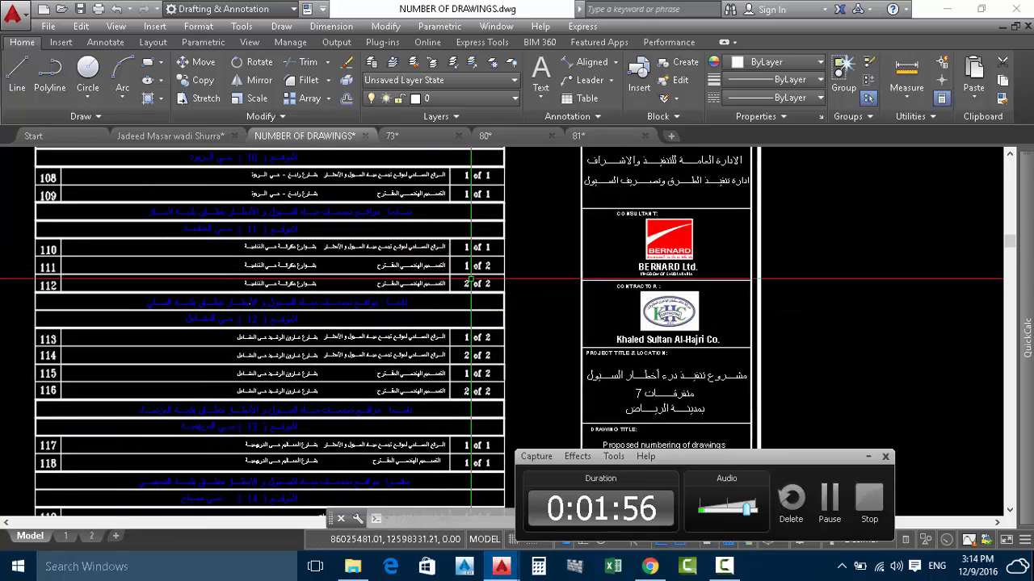
pyautogui.scroll(5, 471, 278)
pyautogui.scroll(-10, 470, 279)
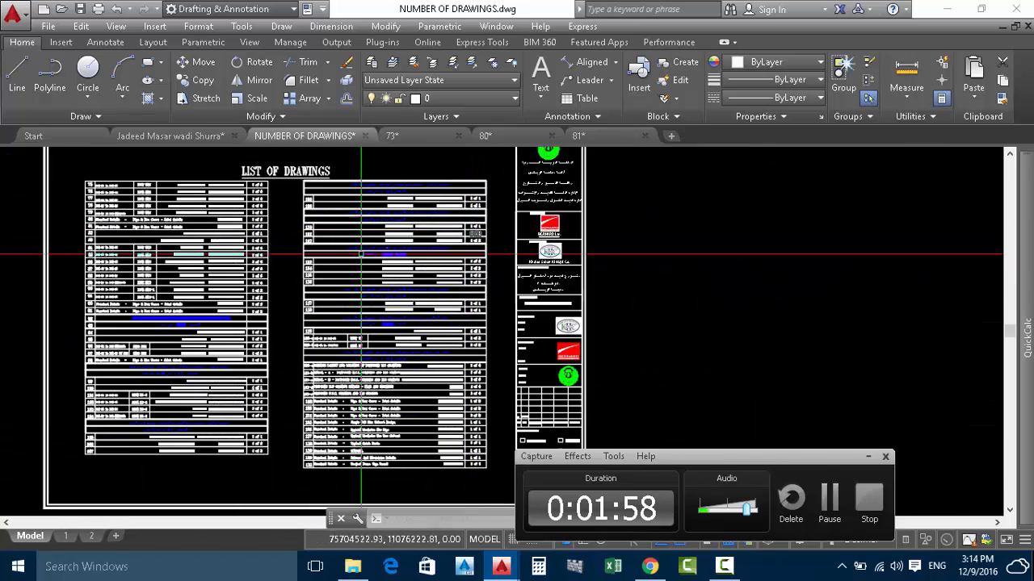
# Examine the site 4 entries, drawings 37 to 43, and the start of site 5 in the neighbouring drawing list.
pyautogui.moveTo(238, 178)
pyautogui.mouseDown(button='middle')
pyautogui.moveTo(298, 240)
pyautogui.moveTo(457, 246)
pyautogui.mouseUp(button='middle')
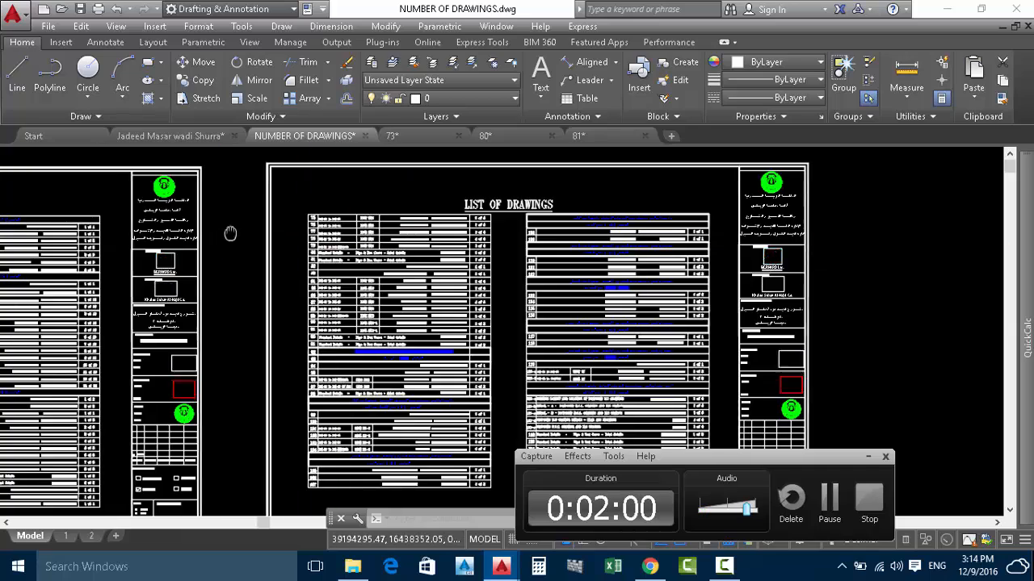
pyautogui.moveTo(231, 231); pyautogui.dragTo(395, 235, button='middle')
pyautogui.scroll(4, 134, 224)
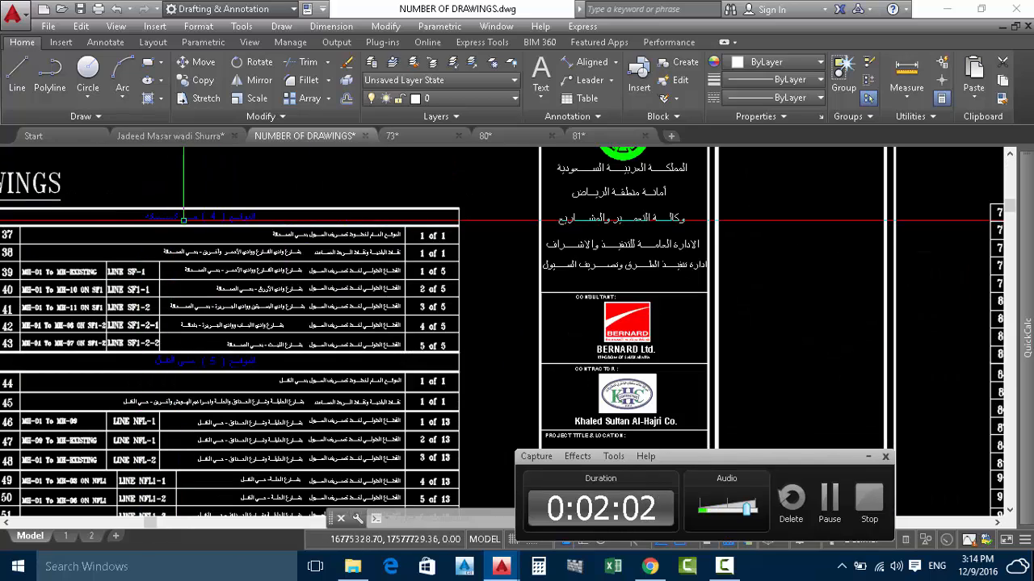
pyautogui.scroll(4, 186, 217)
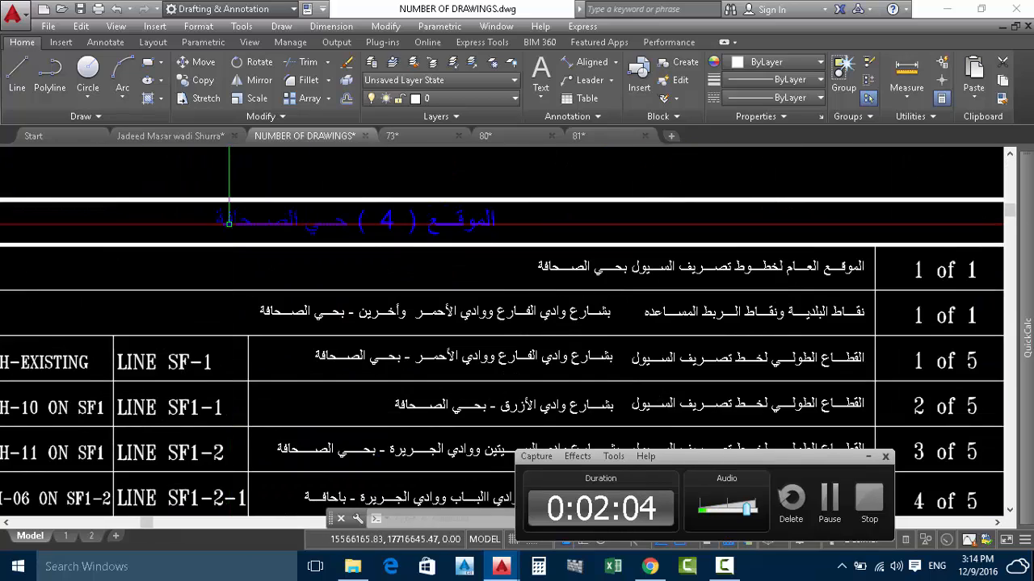
pyautogui.scroll(-2, 390, 253)
pyautogui.moveTo(37, 272); pyautogui.dragTo(95, 276, button='middle')
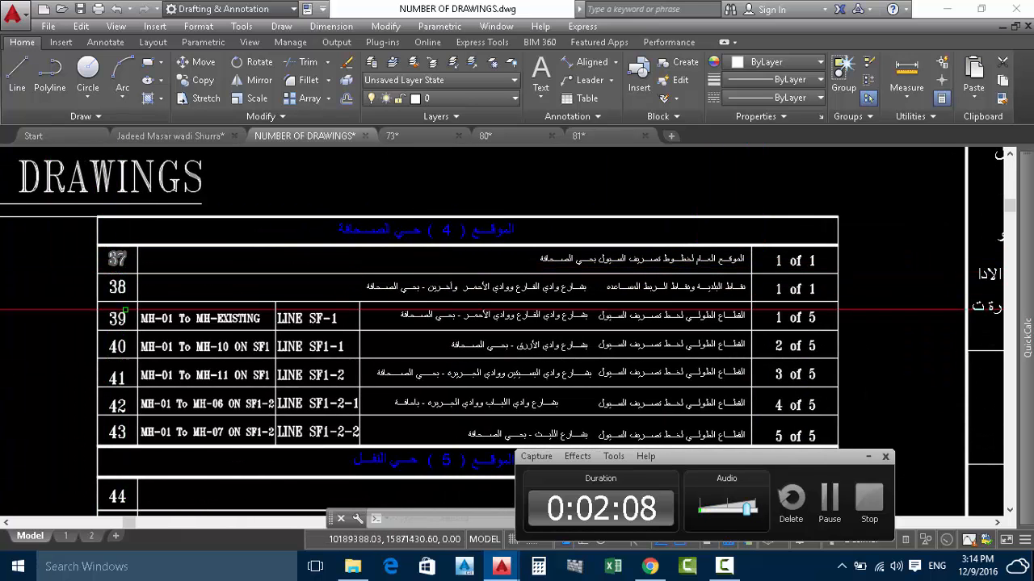
pyautogui.moveTo(149, 494); pyautogui.dragTo(154, 297, button='middle')
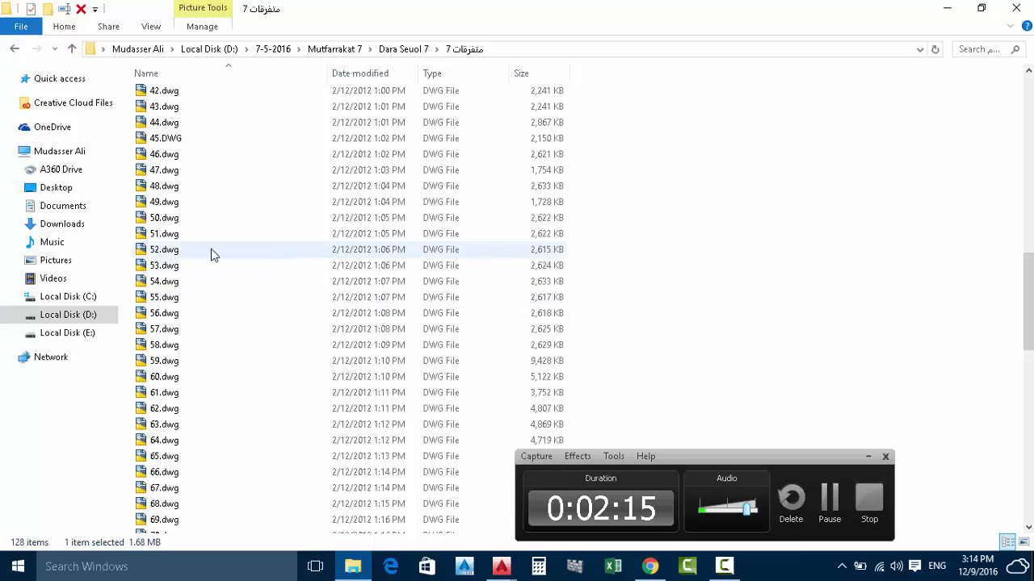
# Look through the numbered DWG files in the project folder and select 37.dwg.
pyautogui.scroll(-13, 209, 245)
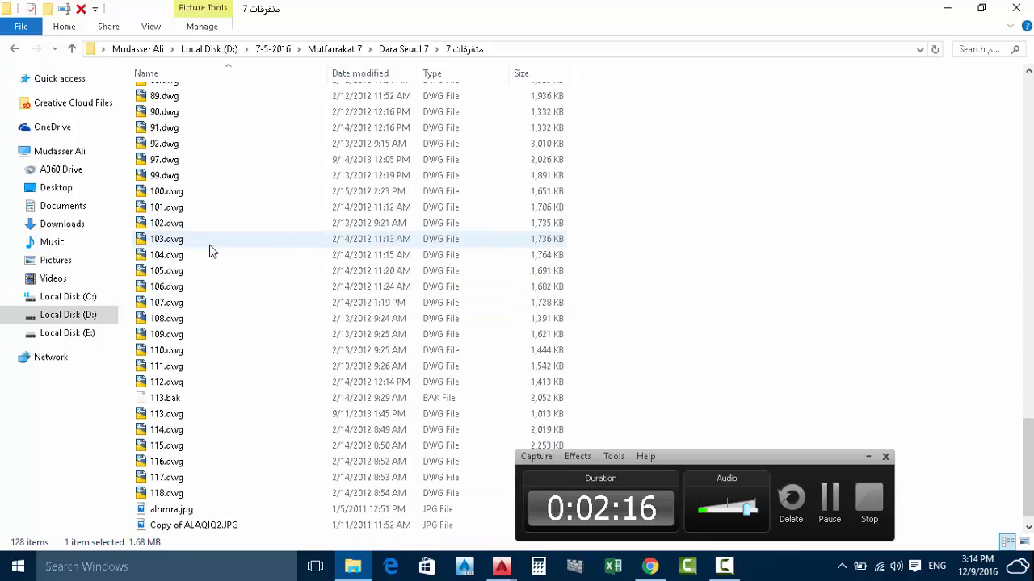
pyautogui.scroll(20, 209, 245)
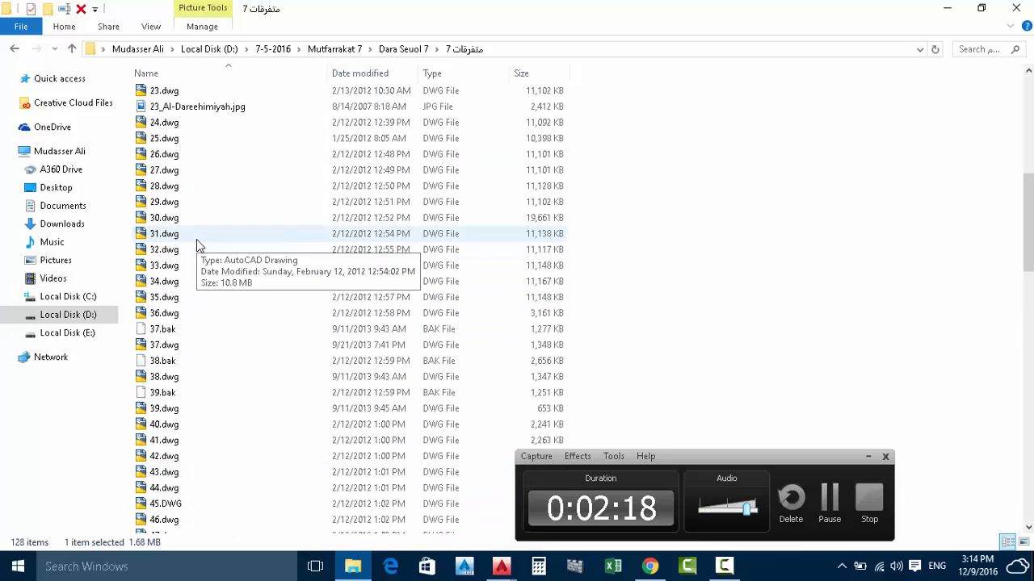
pyautogui.click(170, 345)
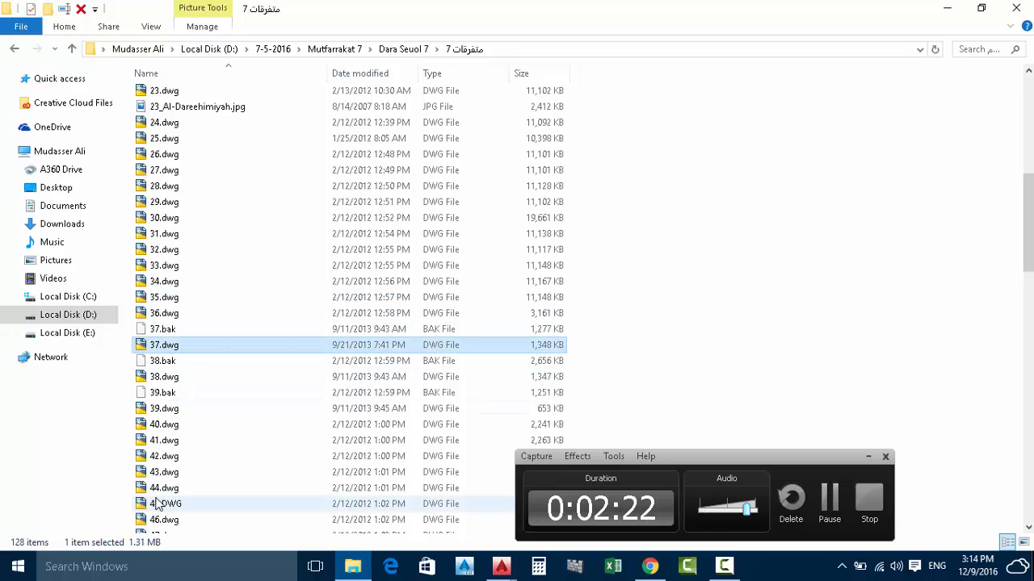
# Return to AutoCAD and view the overall layout of the List of Drawings sheets.
pyautogui.click(956, 11)
pyautogui.scroll(-3, 377, 329)
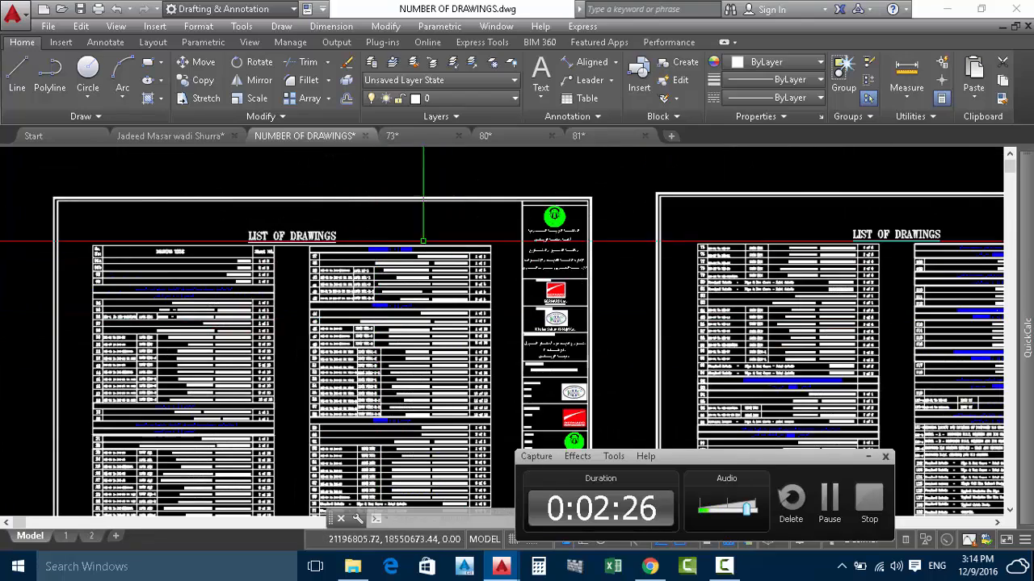
pyautogui.moveTo(380, 244); pyautogui.dragTo(316, 218, button='middle')
pyautogui.scroll(-1, 249, 245)
pyautogui.scroll(-3, 293, 242)
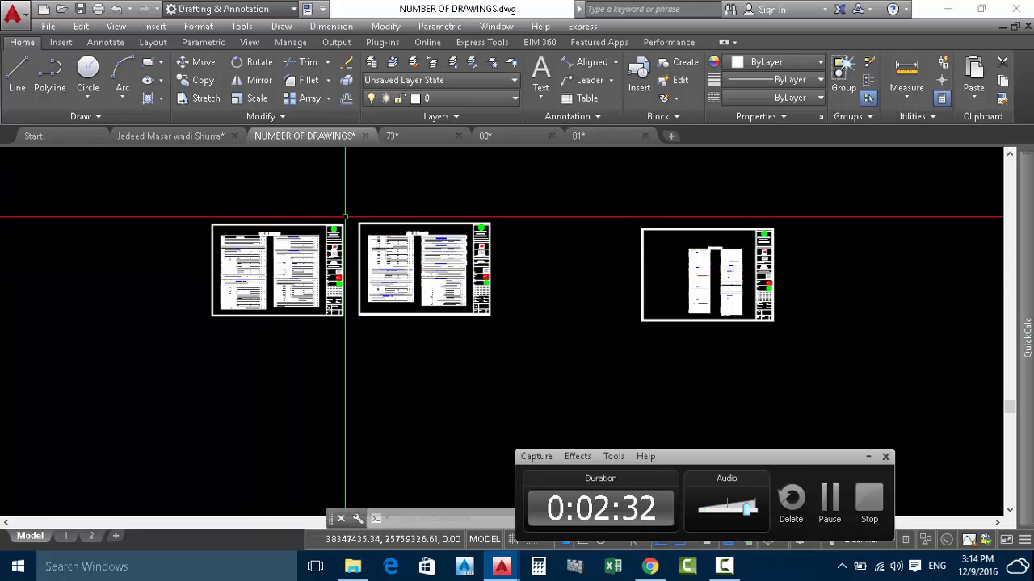
pyautogui.scroll(2, 346, 217)
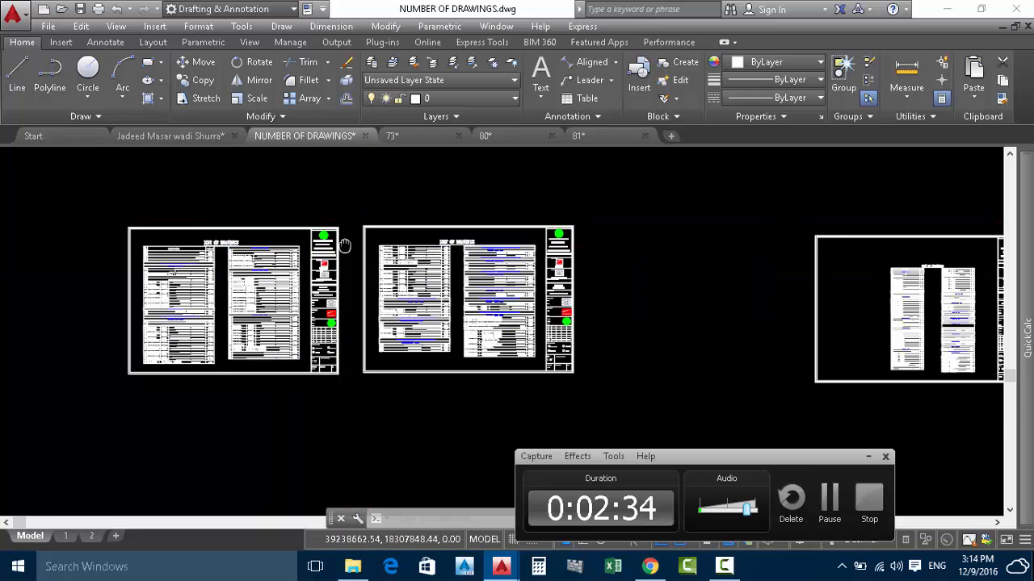
pyautogui.scroll(1, 323, 217)
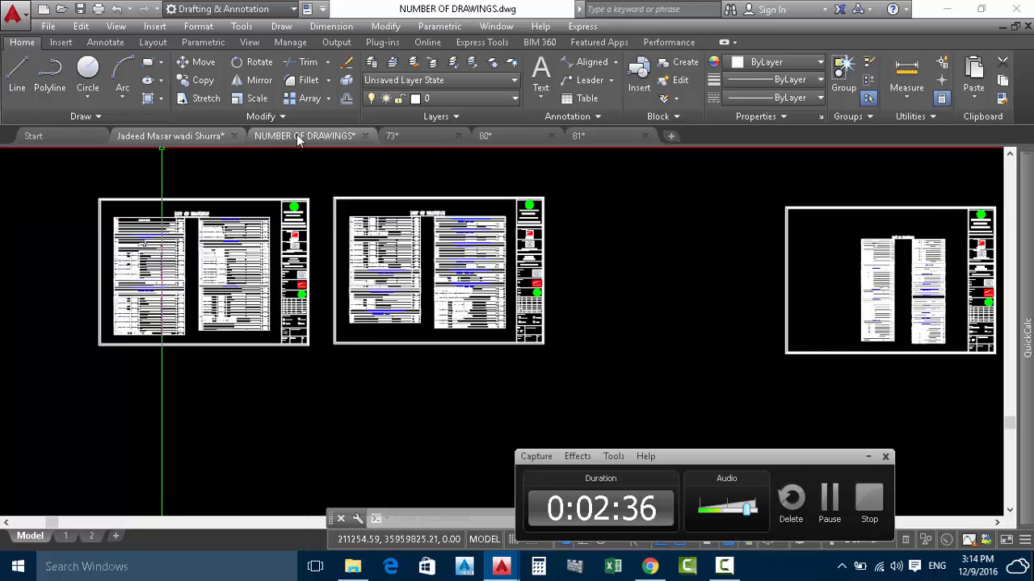
# Switch to drawing 73 and examine the plan of LINE HT 1 up to its junction with the existing box line.
pyautogui.click(392, 135)
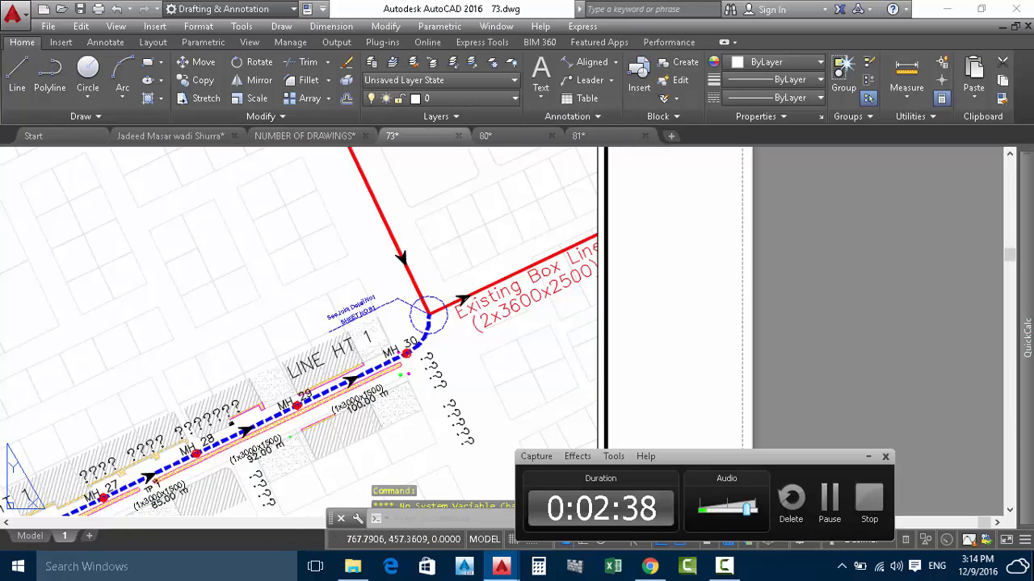
pyautogui.scroll(-6, 224, 319)
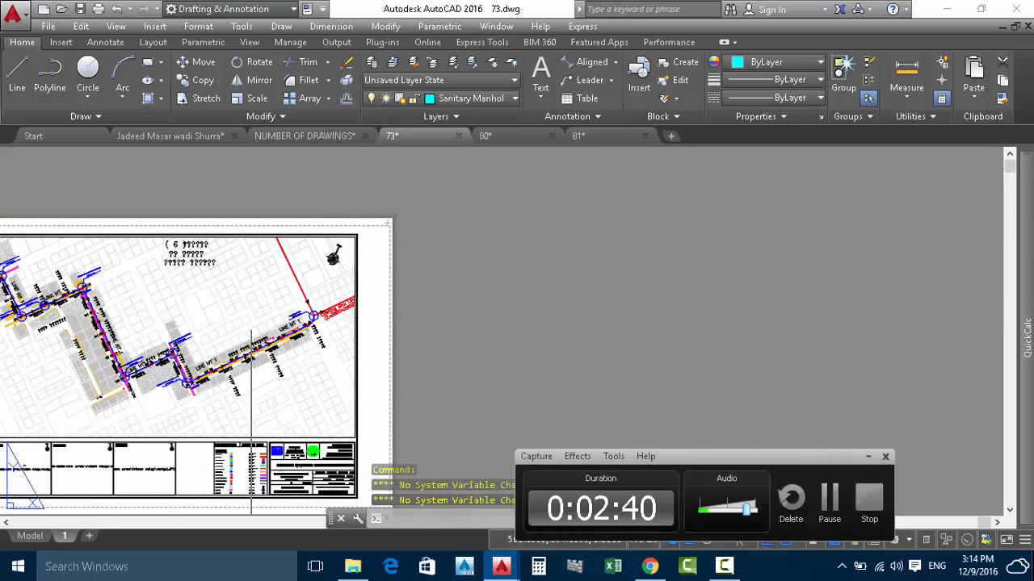
pyautogui.moveTo(251, 328); pyautogui.dragTo(372, 308, button='middle')
pyautogui.scroll(2, 387, 297)
pyautogui.scroll(2, 416, 313)
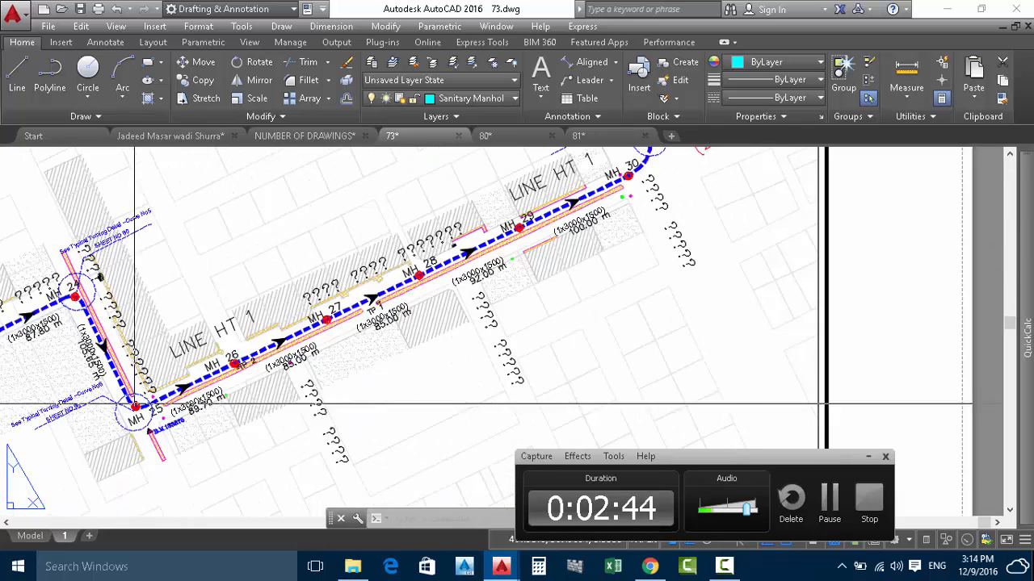
pyautogui.scroll(3, 469, 206)
pyautogui.scroll(4, 382, 259)
pyautogui.scroll(-6, 410, 225)
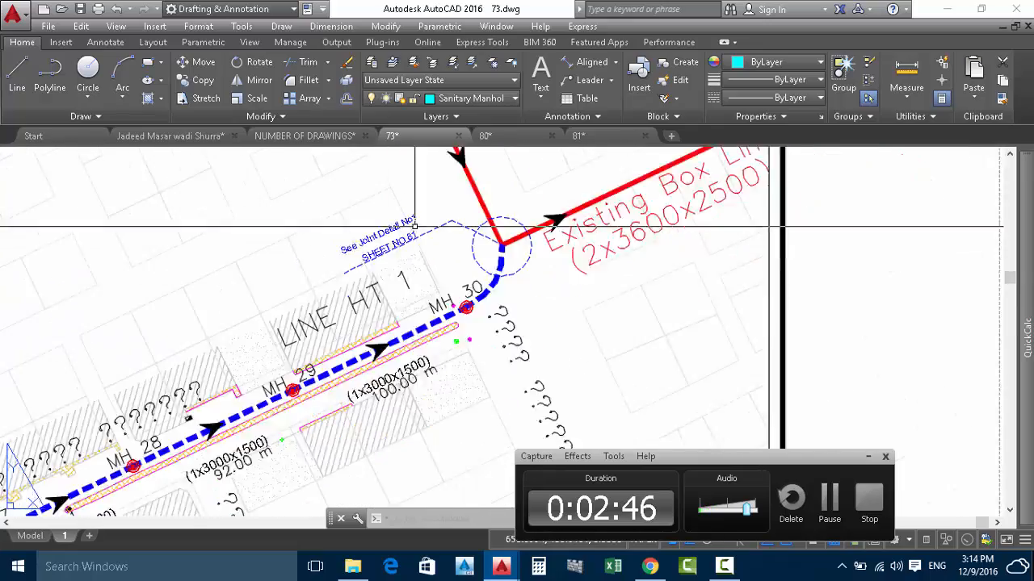
# Examine the manholes, box sizes and segment lengths along LINE HT 1 between MH 23 and MH 30.
pyautogui.scroll(4, 95, 405)
pyautogui.moveTo(94, 388); pyautogui.dragTo(254, 336, button='middle')
pyautogui.scroll(8, 192, 352)
pyautogui.scroll(-4, 192, 352)
pyautogui.scroll(-2, 259, 335)
pyautogui.moveTo(310, 283); pyautogui.dragTo(189, 327, button='middle')
pyautogui.scroll(-3, 190, 329)
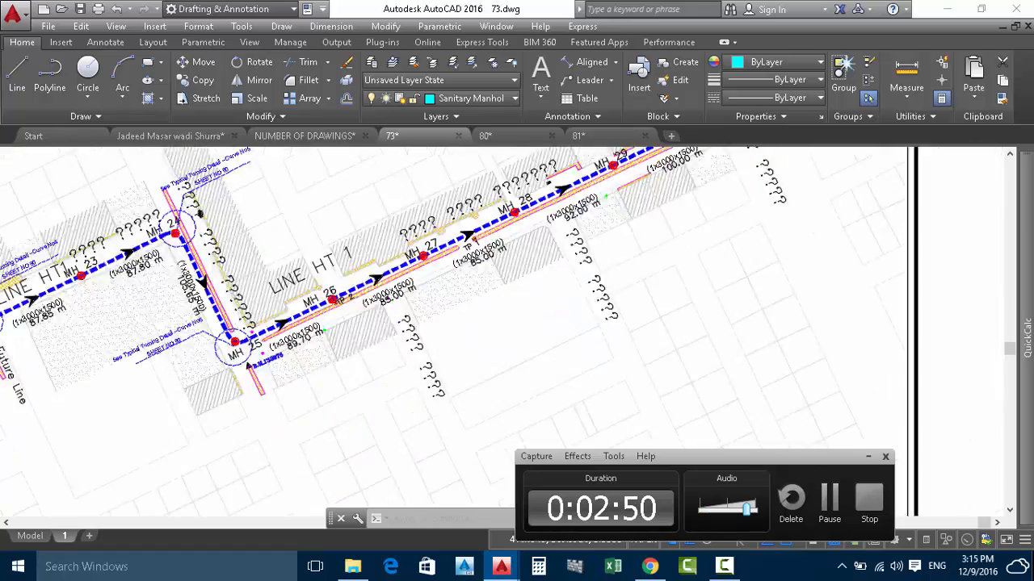
pyautogui.moveTo(399, 263)
pyautogui.mouseDown(button='middle')
pyautogui.moveTo(330, 300)
pyautogui.moveTo(502, 263)
pyautogui.moveTo(491, 237)
pyautogui.moveTo(452, 243)
pyautogui.mouseUp(button='middle')
pyautogui.scroll(-3, 323, 326)
# Examine the detail notes at MH 30 and MH 25 that refer to sheets 81 and 80.
pyautogui.scroll(4, 491, 237)
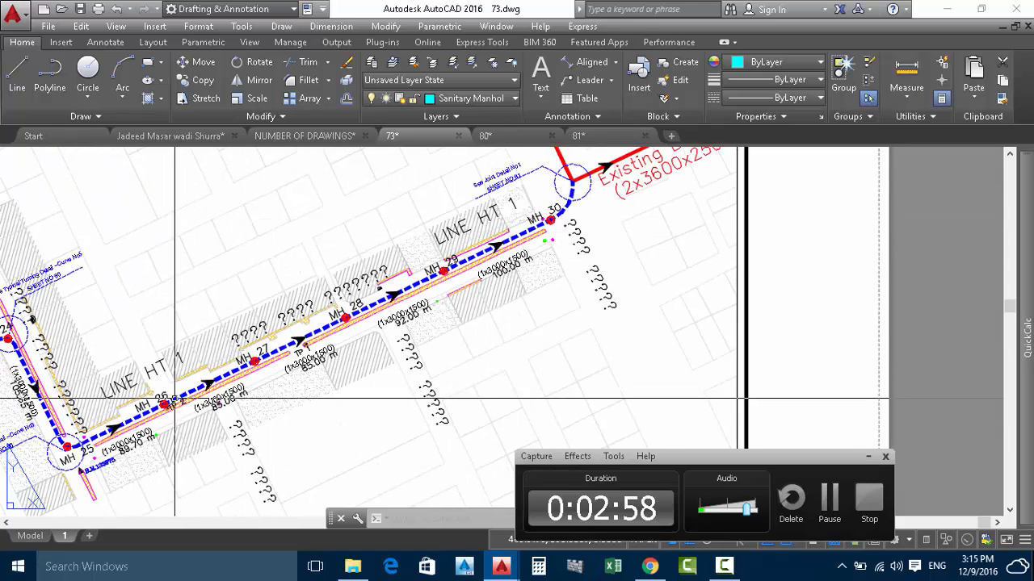
pyautogui.moveTo(430, 289); pyautogui.dragTo(365, 328, button='middle')
pyautogui.scroll(4, 396, 314)
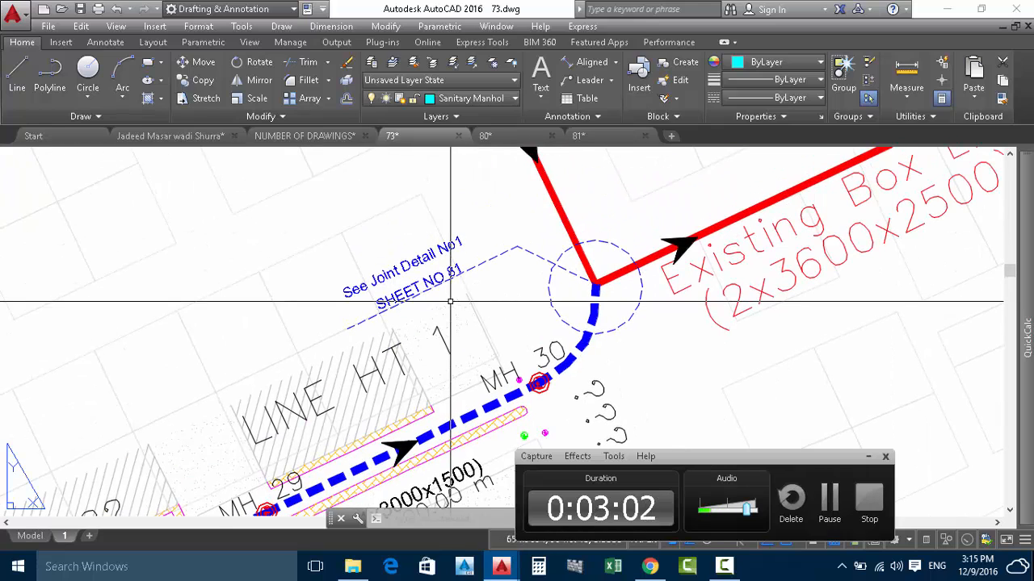
pyautogui.moveTo(438, 296); pyautogui.dragTo(384, 274, button='middle')
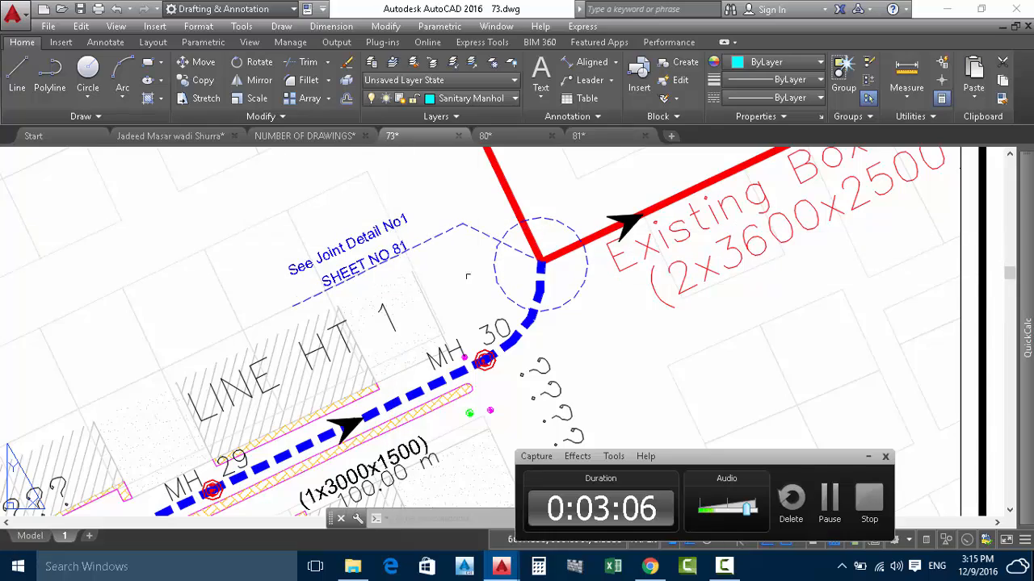
pyautogui.scroll(-5, 493, 212)
pyautogui.scroll(5, 234, 384)
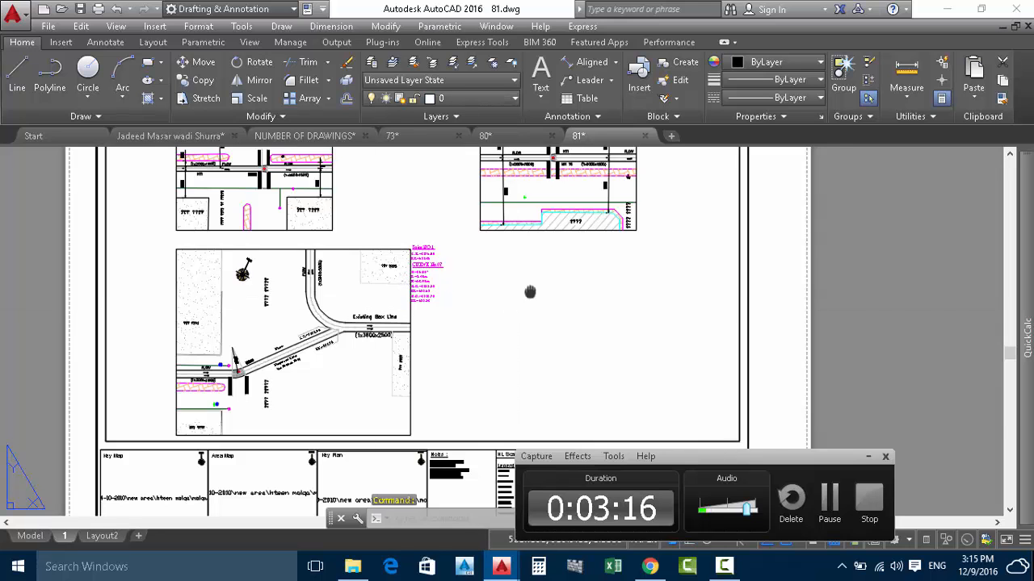
# Examine the joint detail in drawing 81, including the proposed line's curve at MH 30.
pyautogui.scroll(4, 267, 364)
pyautogui.moveTo(299, 332); pyautogui.dragTo(377, 292, button='middle')
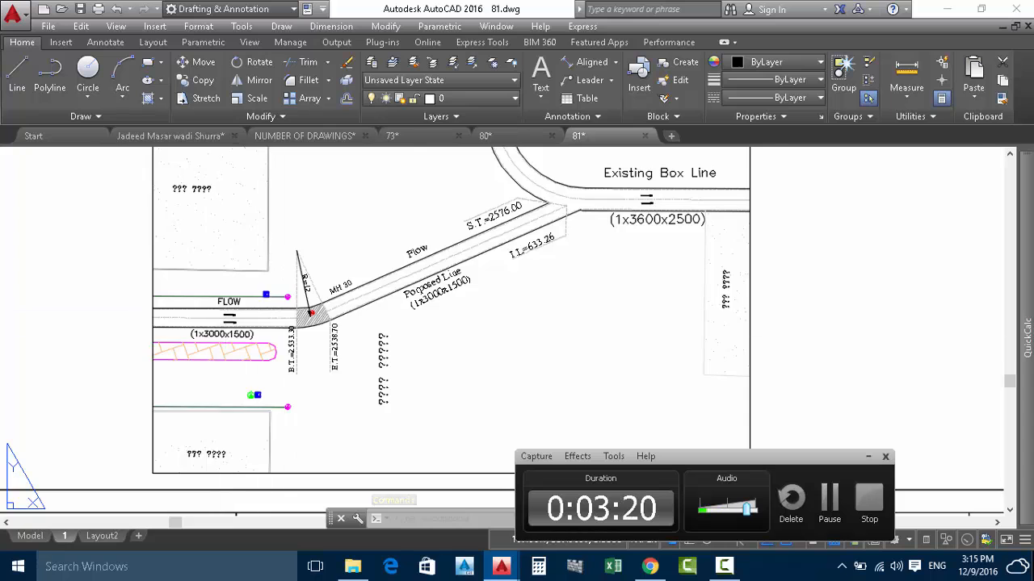
pyautogui.scroll(3, 234, 315)
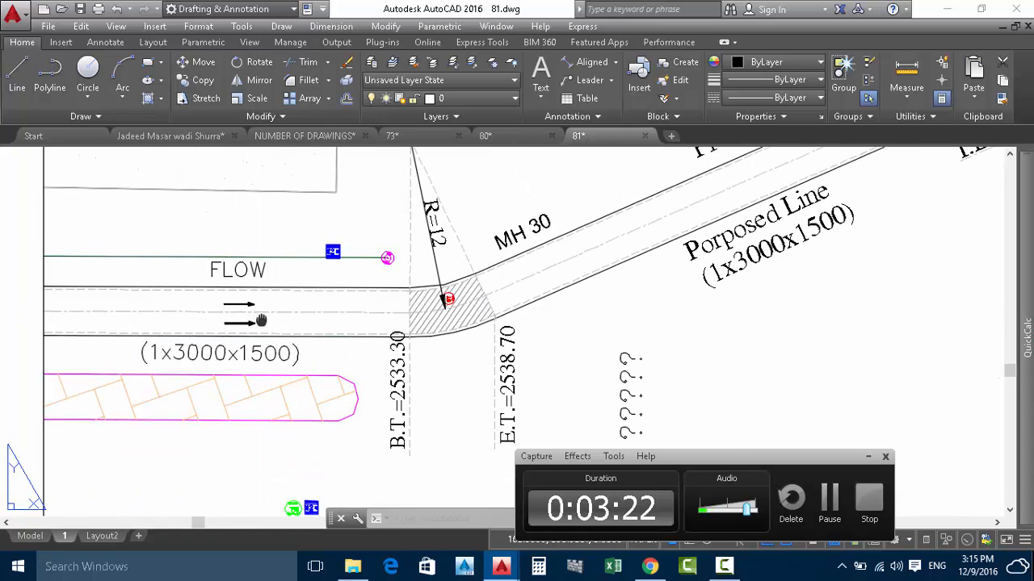
pyautogui.scroll(-3, 163, 309)
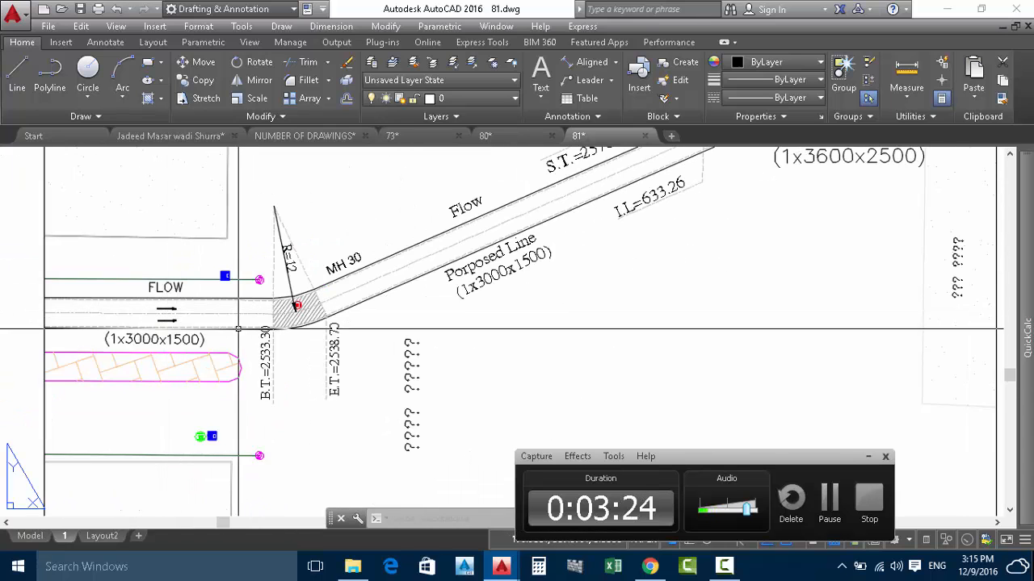
# Return to drawing 73 and examine in model space where LINE HT 1 meets the existing box line beyond MH 30.
pyautogui.click(319, 137)
pyautogui.click(400, 138)
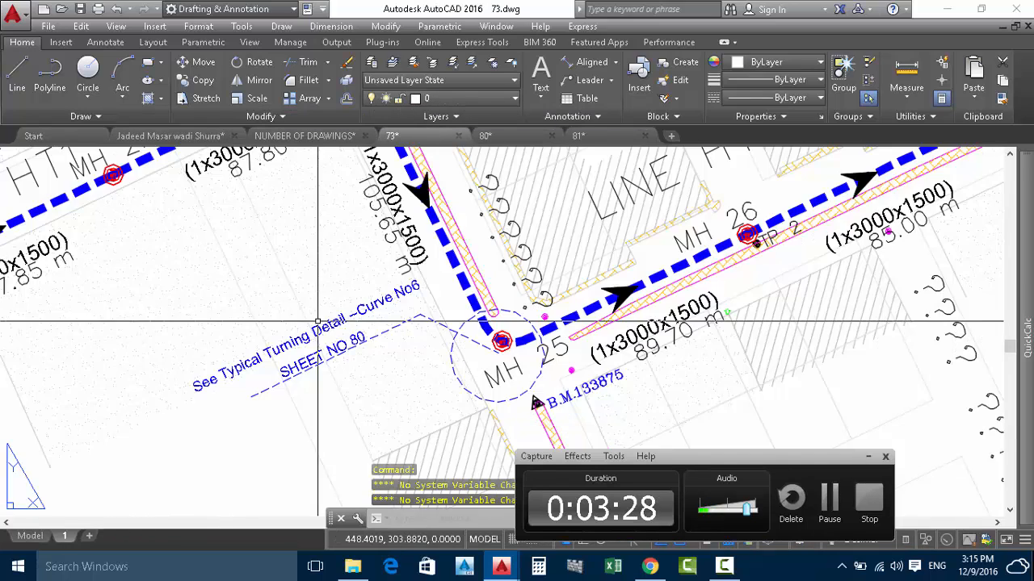
pyautogui.scroll(-5, 212, 305)
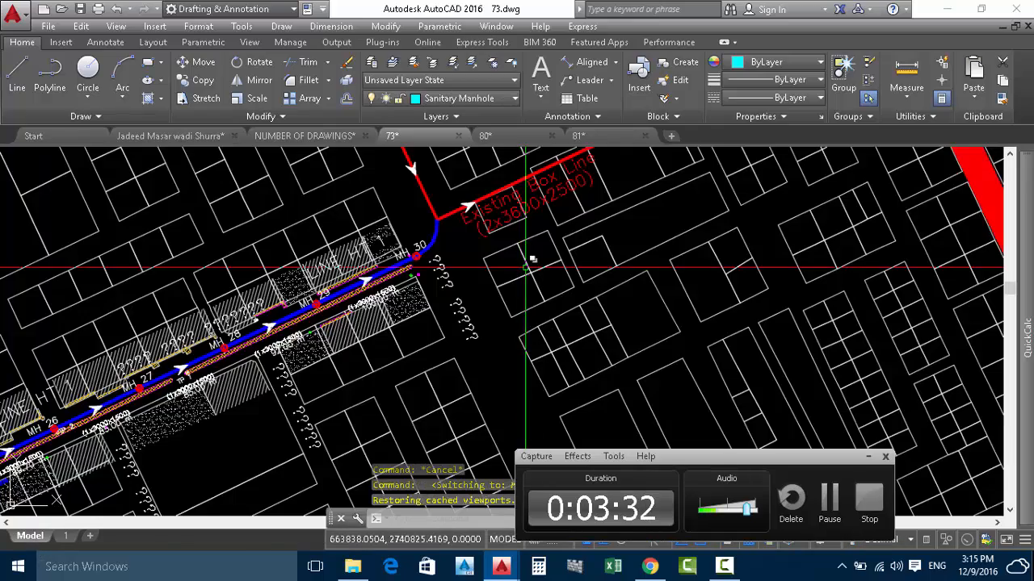
pyautogui.moveTo(526, 265); pyautogui.dragTo(405, 353, button='middle')
pyautogui.scroll(4, 254, 364)
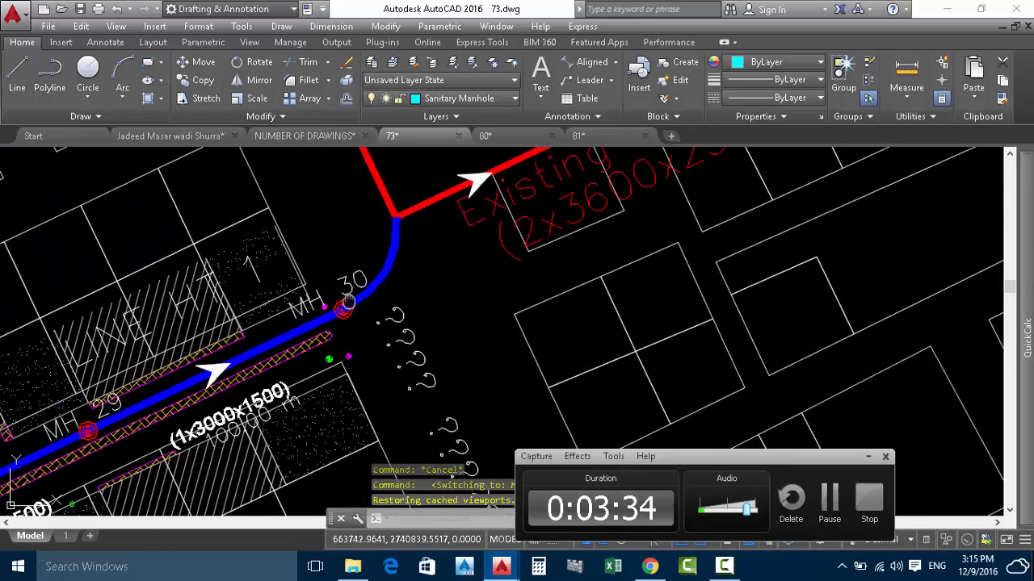
pyautogui.moveTo(300, 351); pyautogui.dragTo(235, 422, button='middle')
pyautogui.moveTo(280, 181); pyautogui.dragTo(297, 256, button='middle')
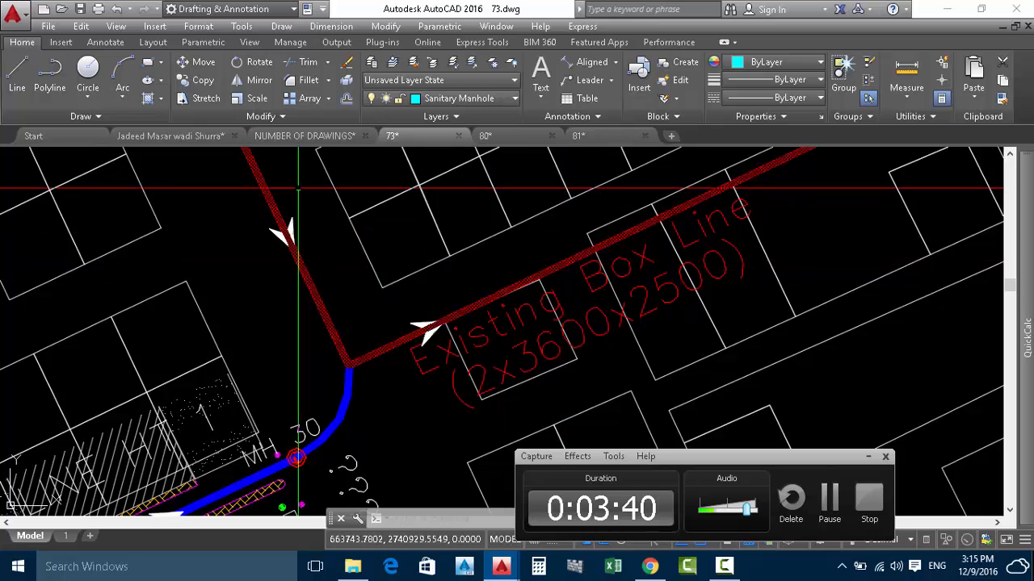
pyautogui.scroll(-2, 341, 250)
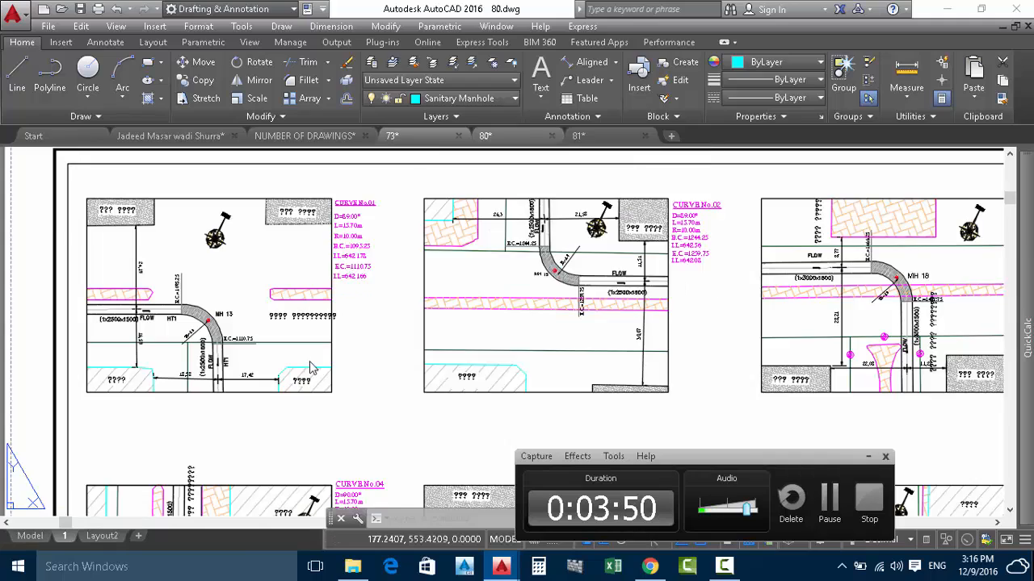
pyautogui.moveTo(303, 360); pyautogui.dragTo(325, 344, button='middle')
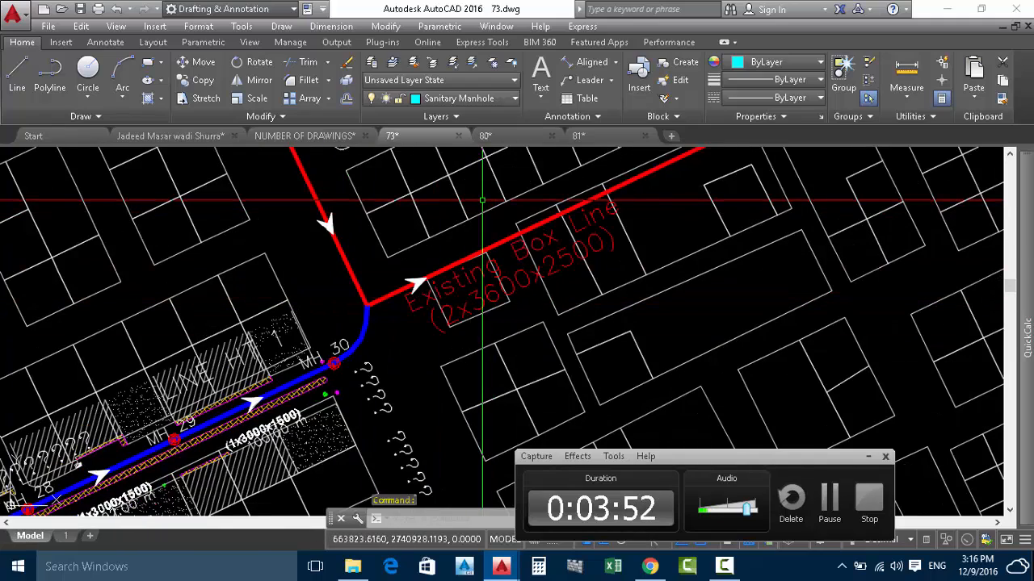
pyautogui.moveTo(419, 273); pyautogui.dragTo(432, 243, button='middle')
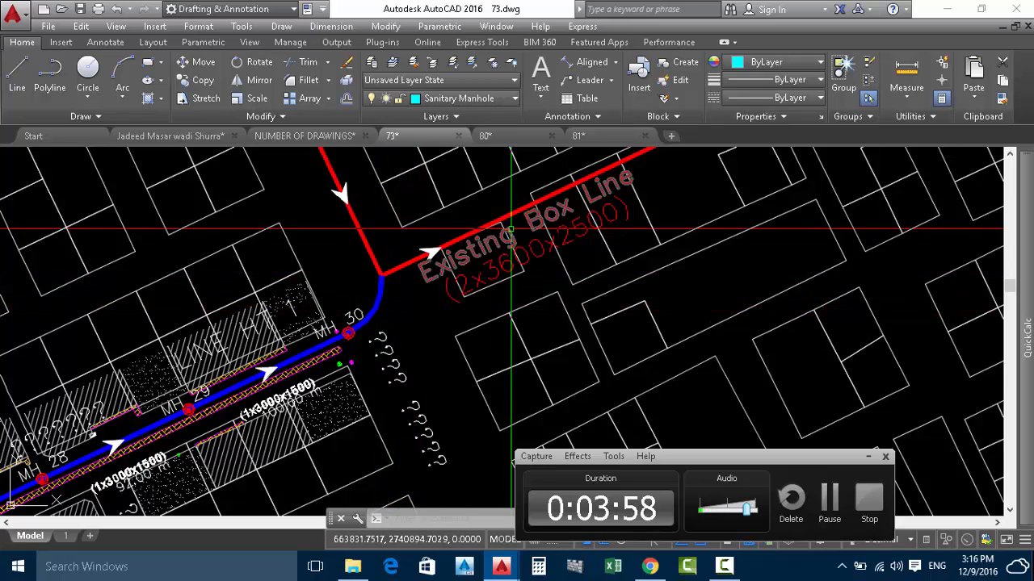
# Switch to drawing 81 and examine the proposed line from the MH 30 curve to its joint with the existing box line.
pyautogui.click(597, 141)
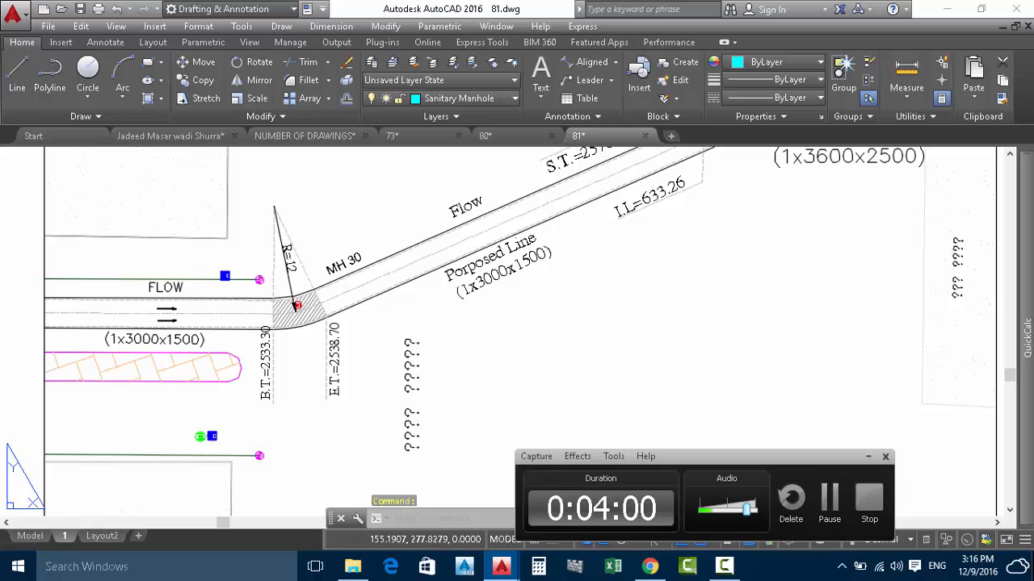
pyautogui.moveTo(283, 298)
pyautogui.mouseDown(button='middle')
pyautogui.moveTo(324, 307)
pyautogui.moveTo(342, 329)
pyautogui.mouseUp(button='middle')
pyautogui.scroll(3, 339, 311)
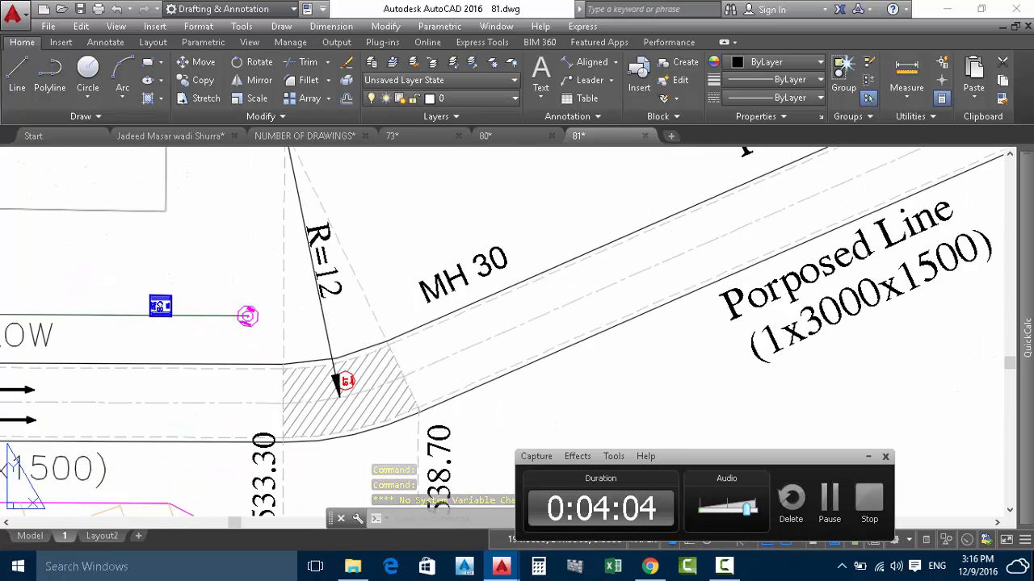
pyautogui.scroll(-3, 346, 307)
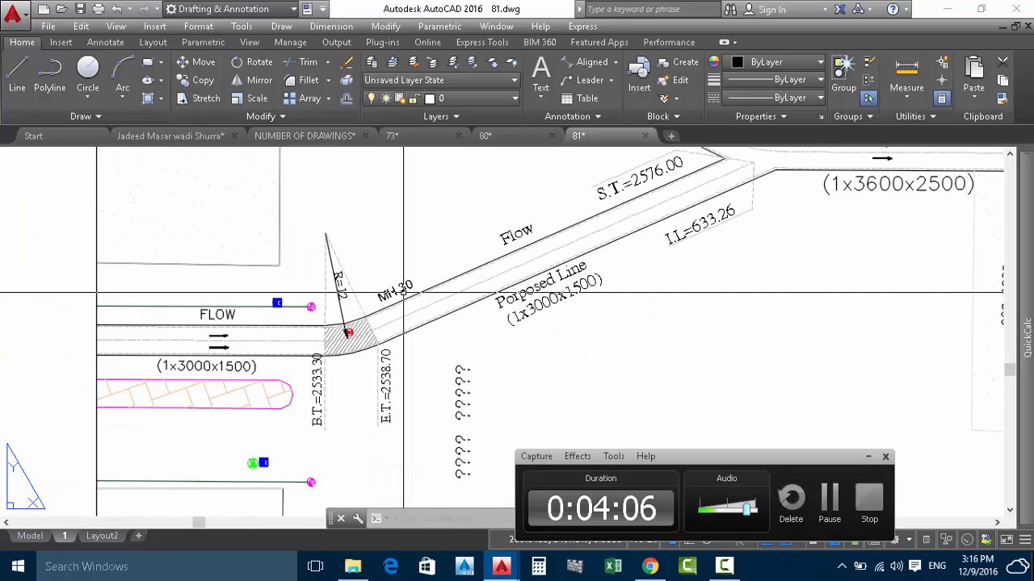
pyautogui.moveTo(404, 293); pyautogui.dragTo(269, 347, button='middle')
pyautogui.moveTo(522, 249); pyautogui.dragTo(477, 285, button='middle')
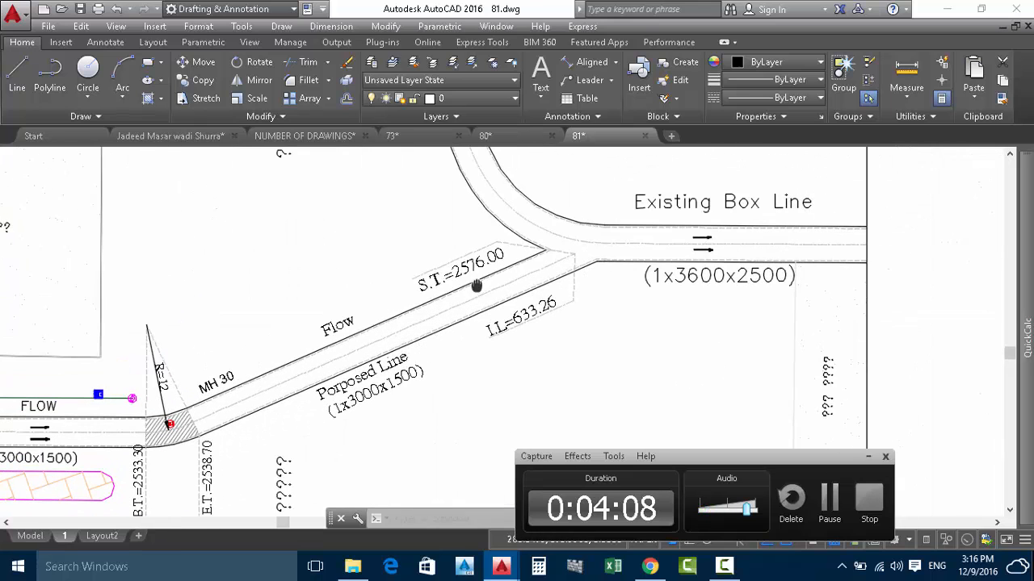
pyautogui.scroll(-3, 296, 375)
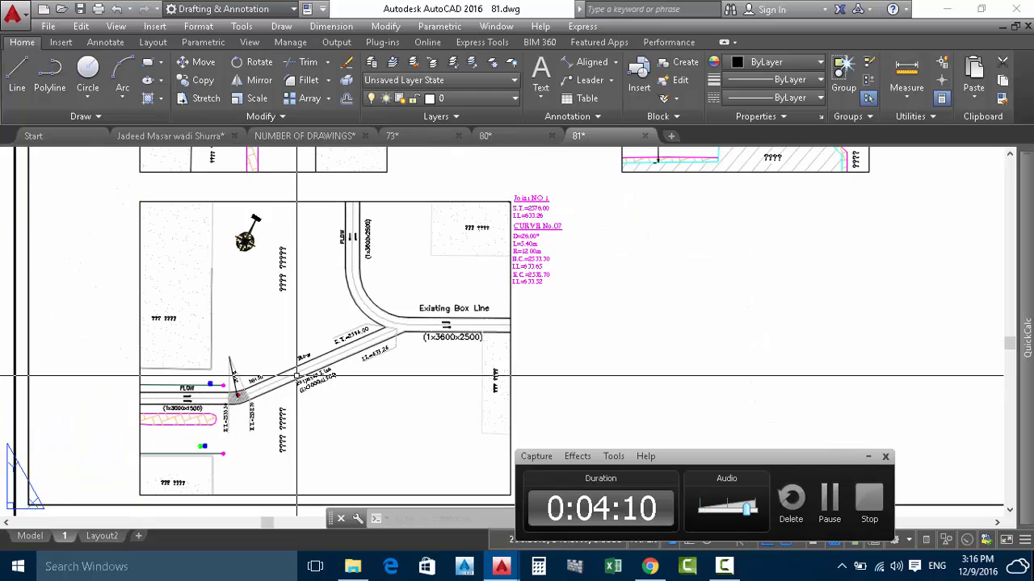
# Switch to the Jadeed Masar wadi Shurra drawing and examine the utility lines crossing the pipeline's curved end, including the Mobily main cable.
pyautogui.click(170, 137)
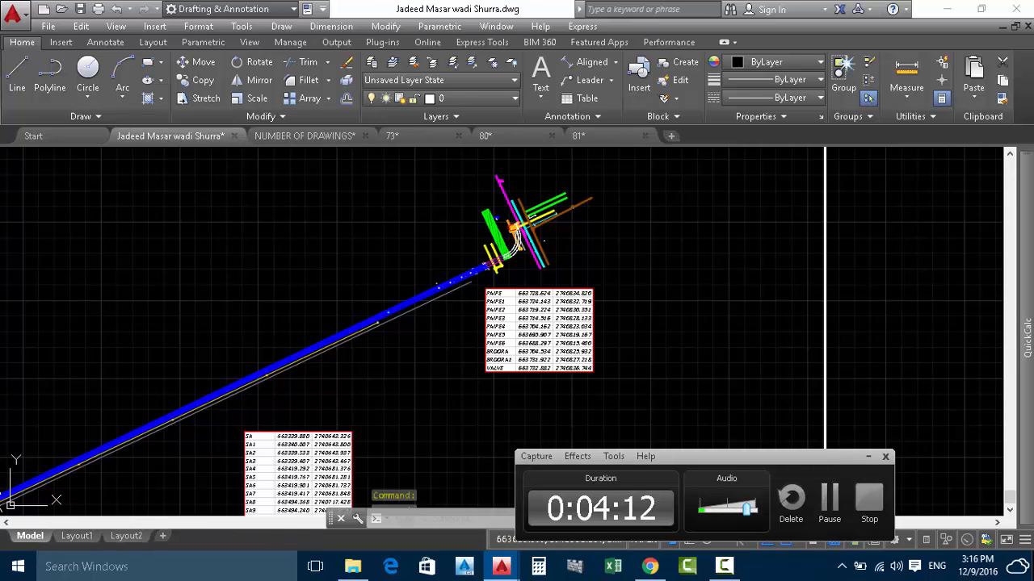
pyautogui.scroll(4, 520, 230)
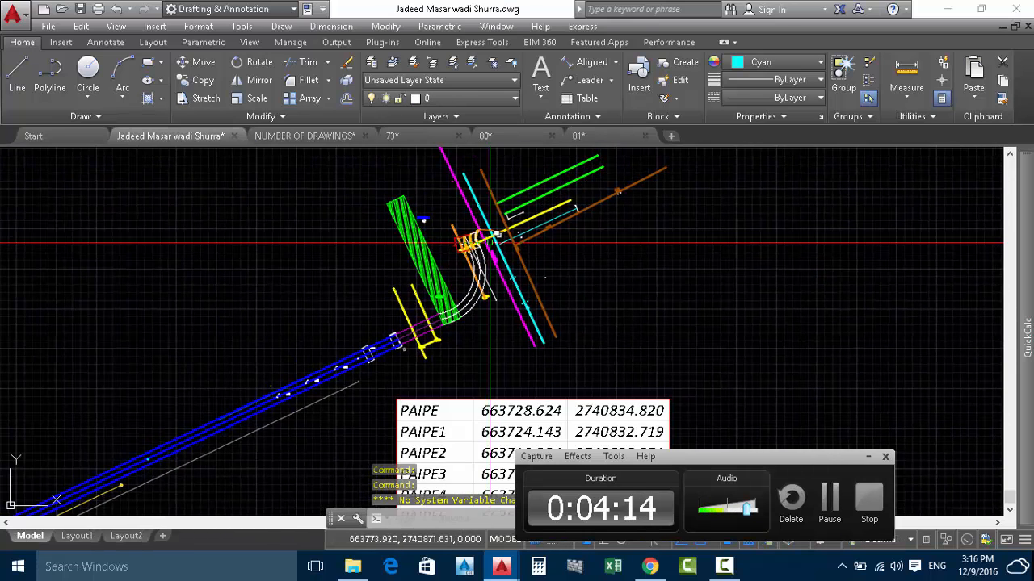
pyautogui.scroll(4, 469, 248)
pyautogui.scroll(2, 496, 307)
pyautogui.moveTo(496, 307); pyautogui.dragTo(427, 295, button='middle')
pyautogui.scroll(-5, 432, 233)
pyautogui.moveTo(446, 231); pyautogui.dragTo(415, 321, button='middle')
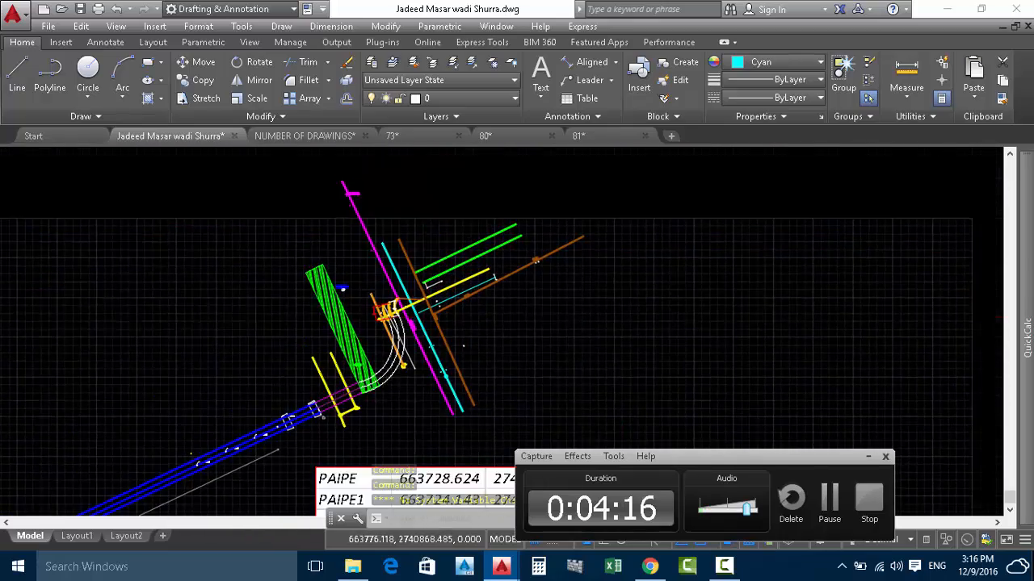
pyautogui.scroll(10, 404, 331)
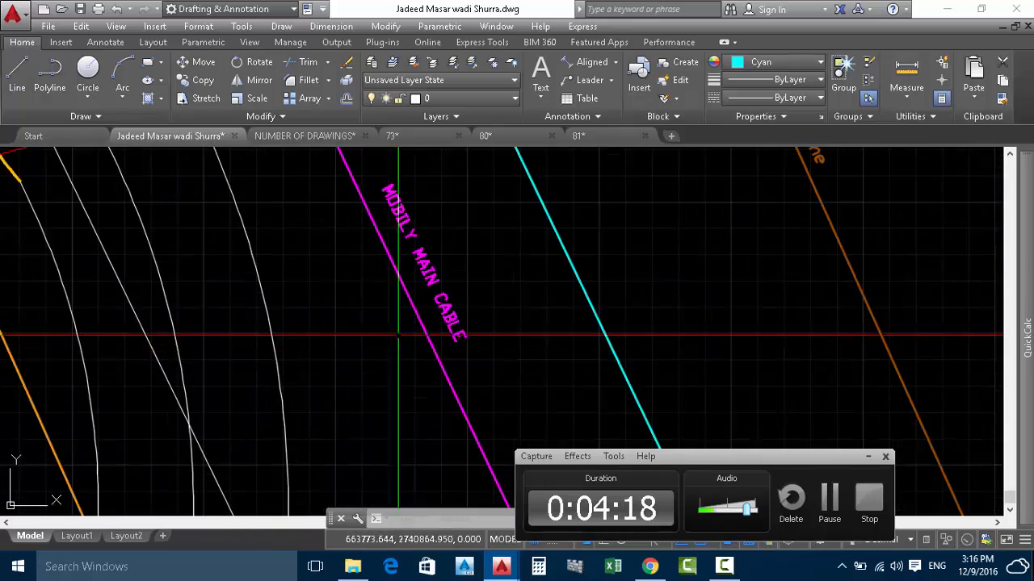
# Examine the sanitary manhole and the arcs where the pipeline's curved end meets the Mobily main cable and neighbouring utility lines.
pyautogui.moveTo(391, 235); pyautogui.dragTo(367, 329, button='middle')
pyautogui.scroll(-2, 406, 286)
pyautogui.moveTo(327, 261); pyautogui.dragTo(337, 346, button='middle')
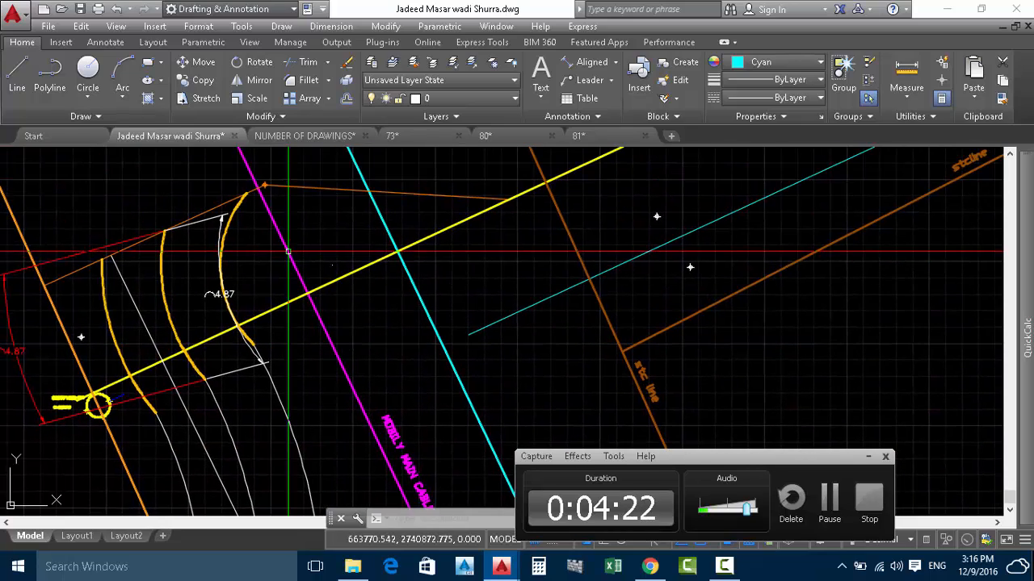
pyautogui.moveTo(287, 250); pyautogui.dragTo(280, 284, button='middle')
pyautogui.scroll(-2, 264, 267)
pyautogui.scroll(5, 129, 373)
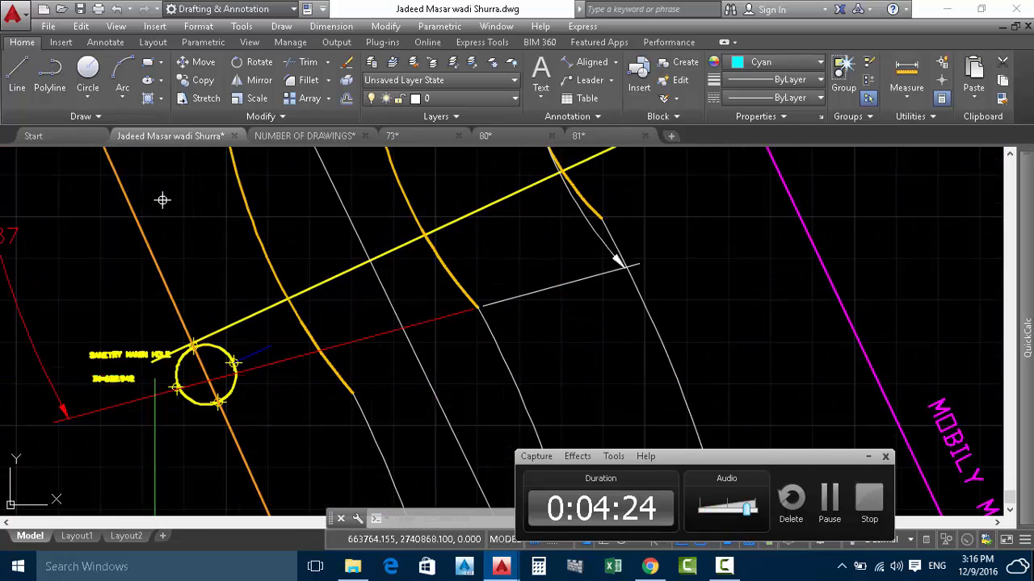
pyautogui.moveTo(277, 403); pyautogui.dragTo(289, 312, button='middle')
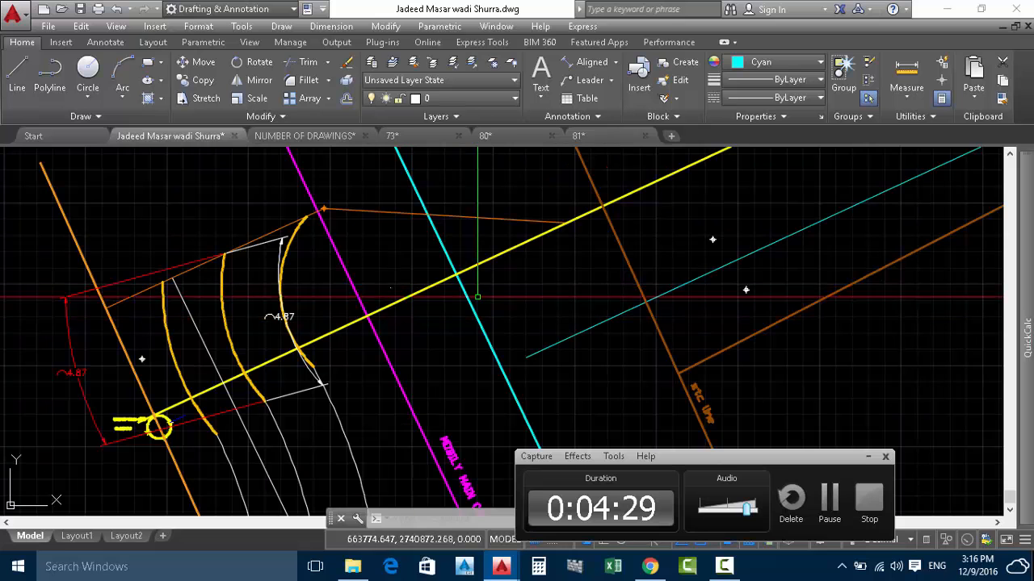
# Examine the whole utility crossing and the green hatched strip beside the pipeline's curve.
pyautogui.scroll(-3, 194, 288)
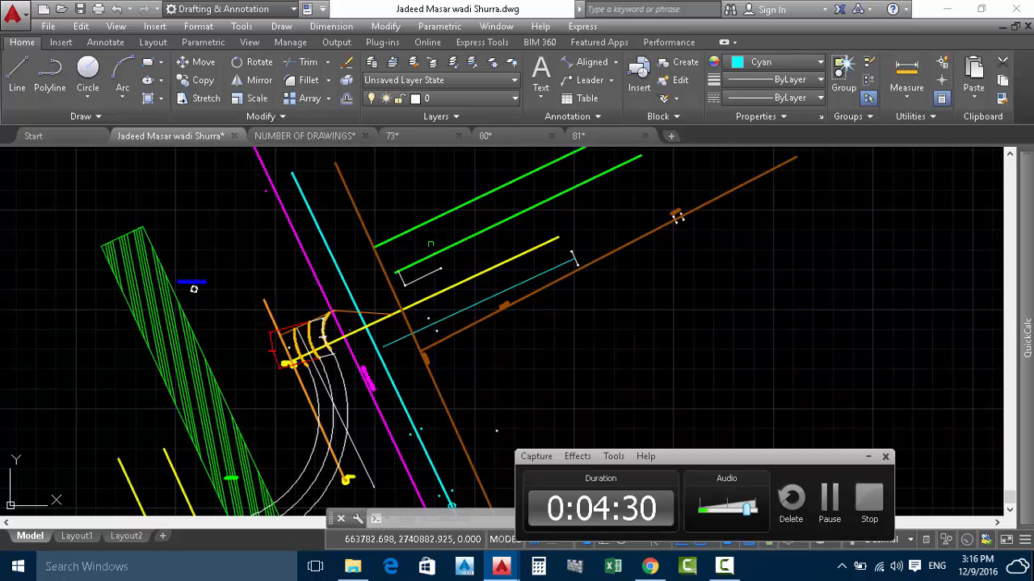
pyautogui.scroll(-2, 389, 347)
pyautogui.moveTo(389, 347); pyautogui.dragTo(406, 254, button='middle')
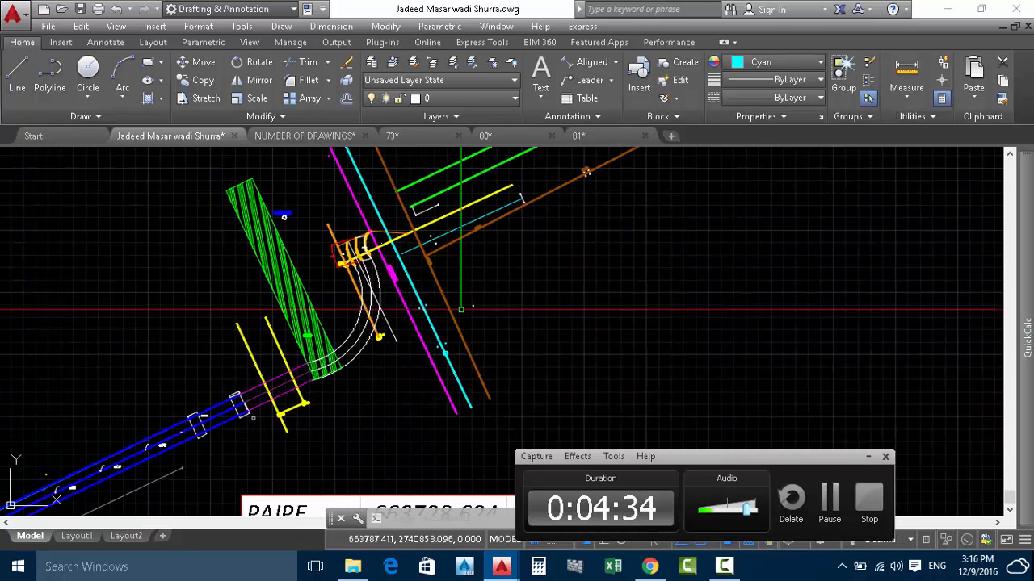
pyautogui.moveTo(436, 215); pyautogui.dragTo(441, 259, button='middle')
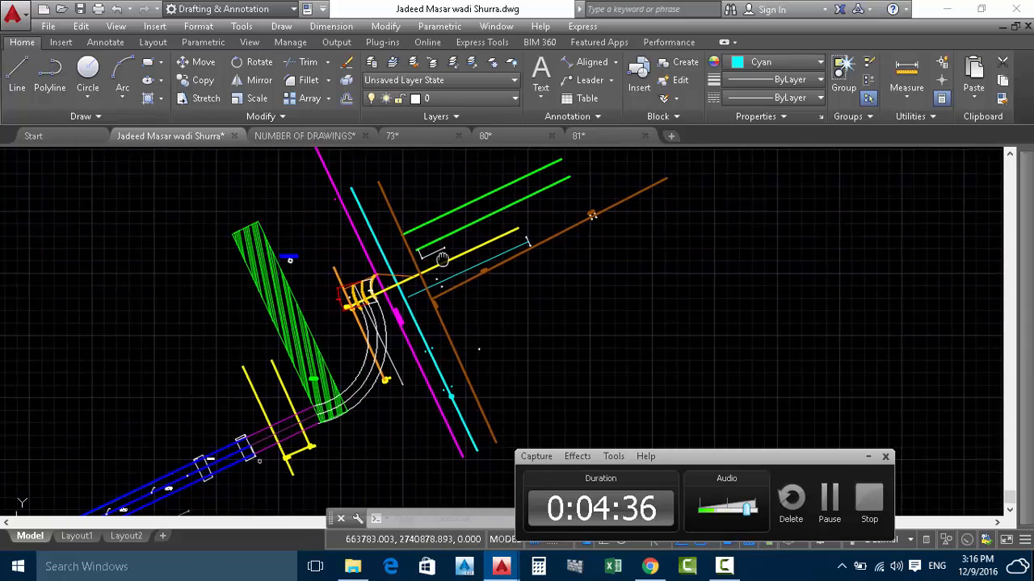
pyautogui.scroll(5, 461, 379)
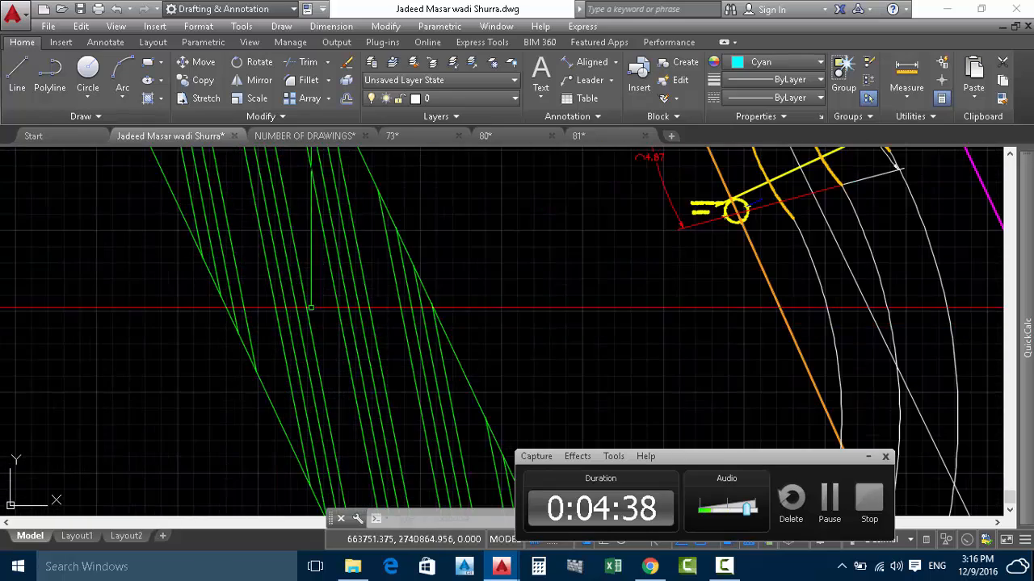
pyautogui.scroll(-2, 322, 324)
pyautogui.scroll(-5, 322, 323)
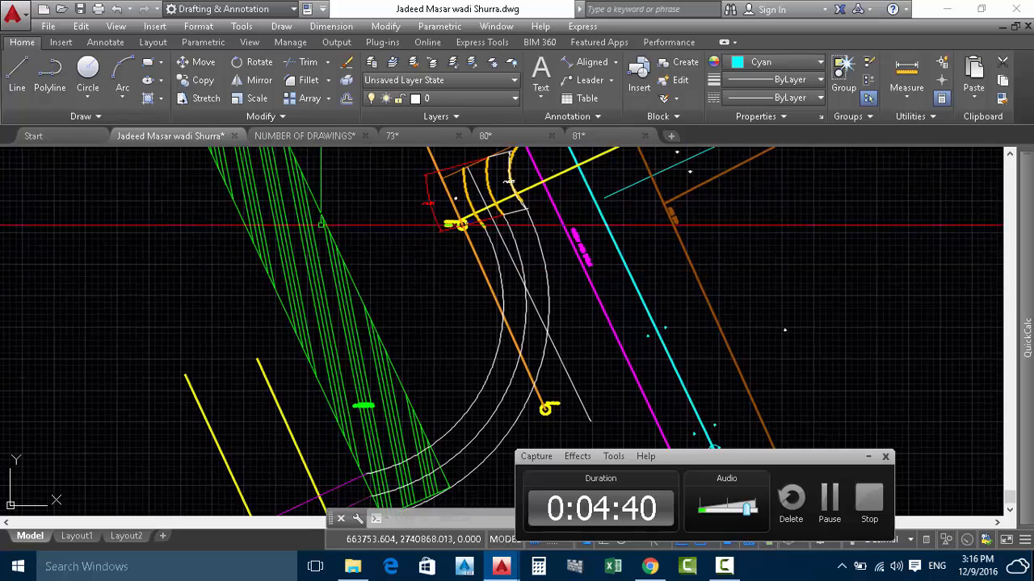
# Examine the magenta section joining the blue pipeline to the curve, and follow the curve to the utility crossing.
pyautogui.scroll(1, 278, 331)
pyautogui.scroll(3, 278, 331)
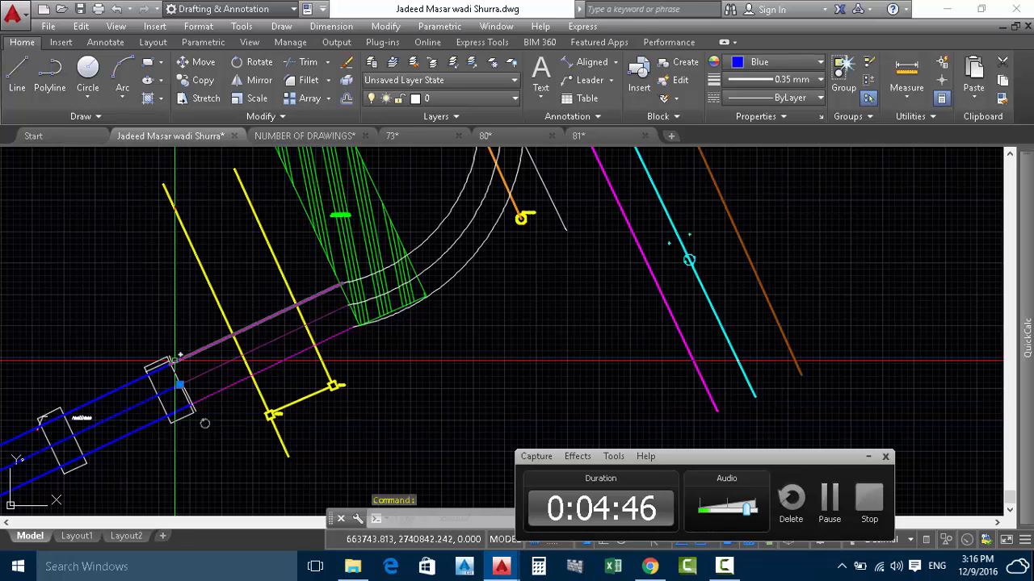
pyautogui.scroll(-1, 288, 379)
pyautogui.press('Escape')
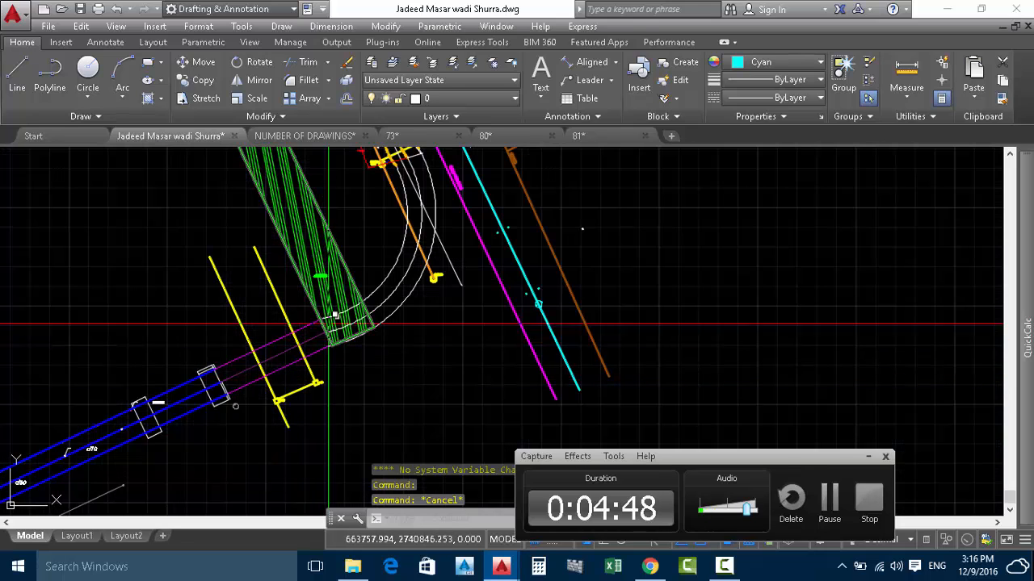
pyautogui.scroll(-4, 347, 247)
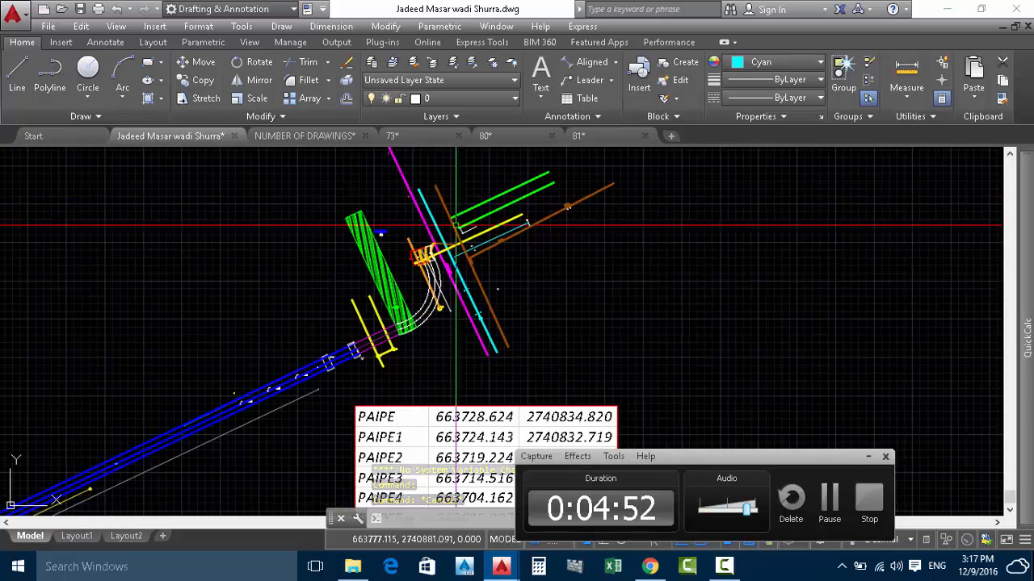
pyautogui.scroll(2, 430, 234)
pyautogui.scroll(5, 432, 263)
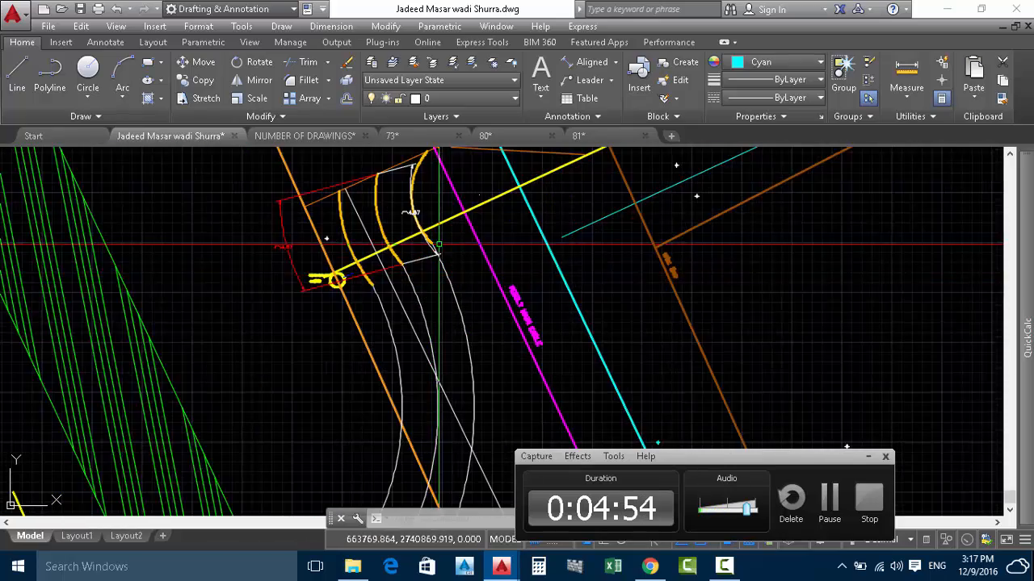
pyautogui.scroll(-6, 490, 162)
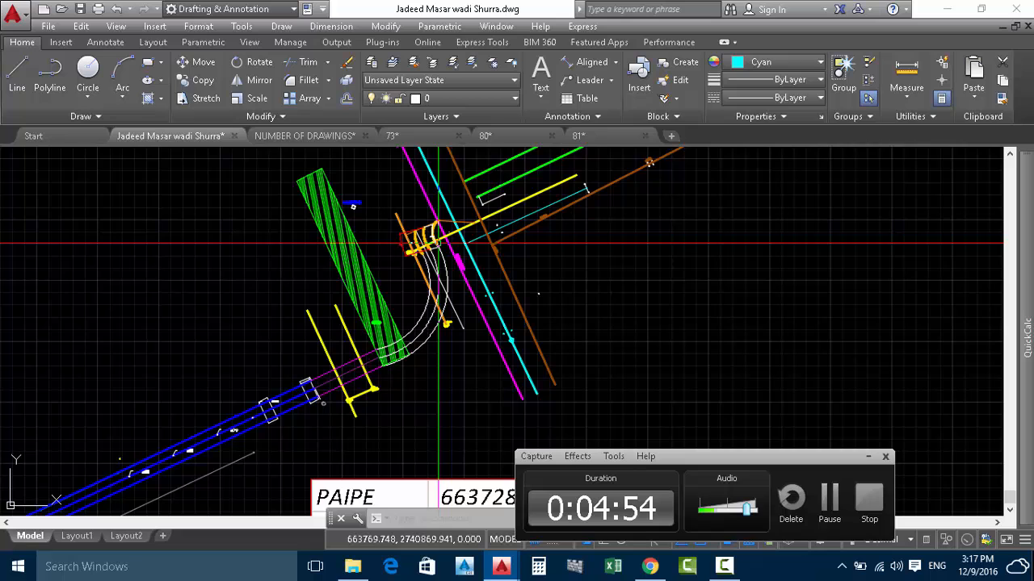
# Compare the R=12 curve at MH 30 in drawing 81 with the pipeline's curved end in the Jadeed Masar wadi Shurra drawing.
pyautogui.click(599, 134)
pyautogui.scroll(5, 214, 421)
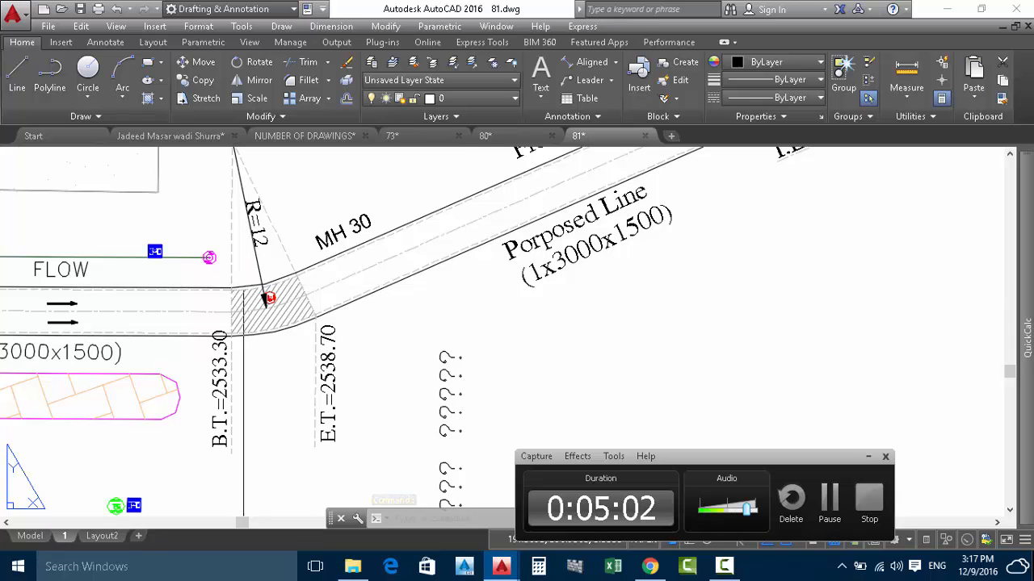
pyautogui.click(166, 142)
pyautogui.scroll(2, 417, 274)
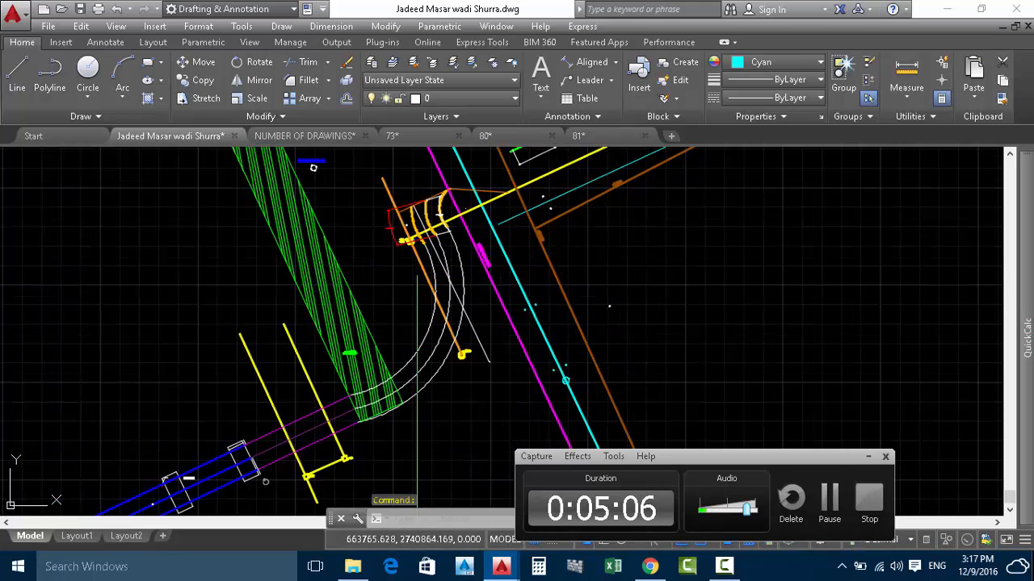
pyautogui.moveTo(371, 332); pyautogui.dragTo(394, 343, button='middle')
pyautogui.moveTo(491, 290); pyautogui.dragTo(493, 338, button='middle')
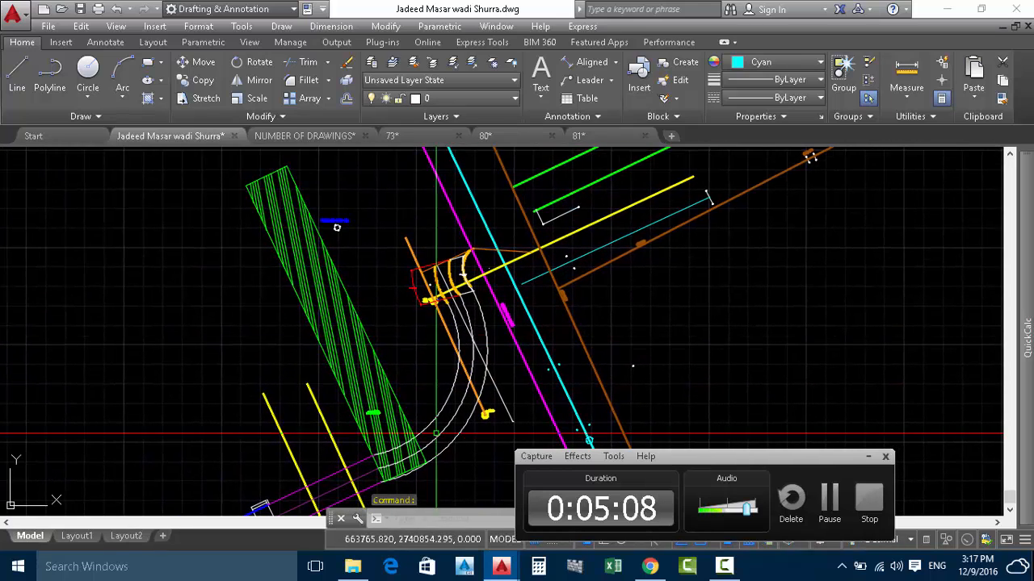
pyautogui.moveTo(460, 275); pyautogui.dragTo(451, 218, button='middle')
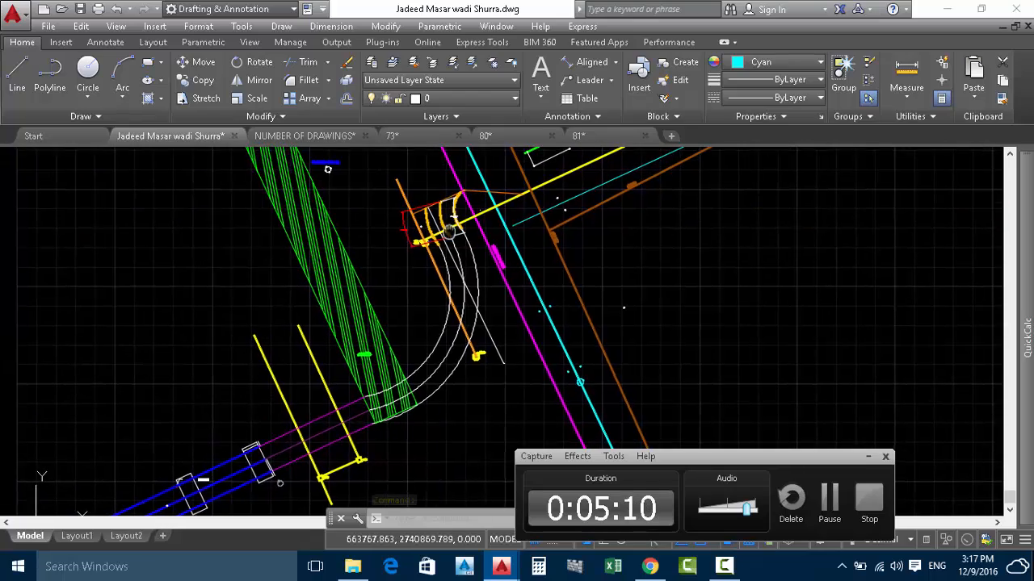
# Examine the straight blue pipeline back from the curve, including its cl90 point and the parallel grey line.
pyautogui.moveTo(310, 415); pyautogui.dragTo(403, 234, button='middle')
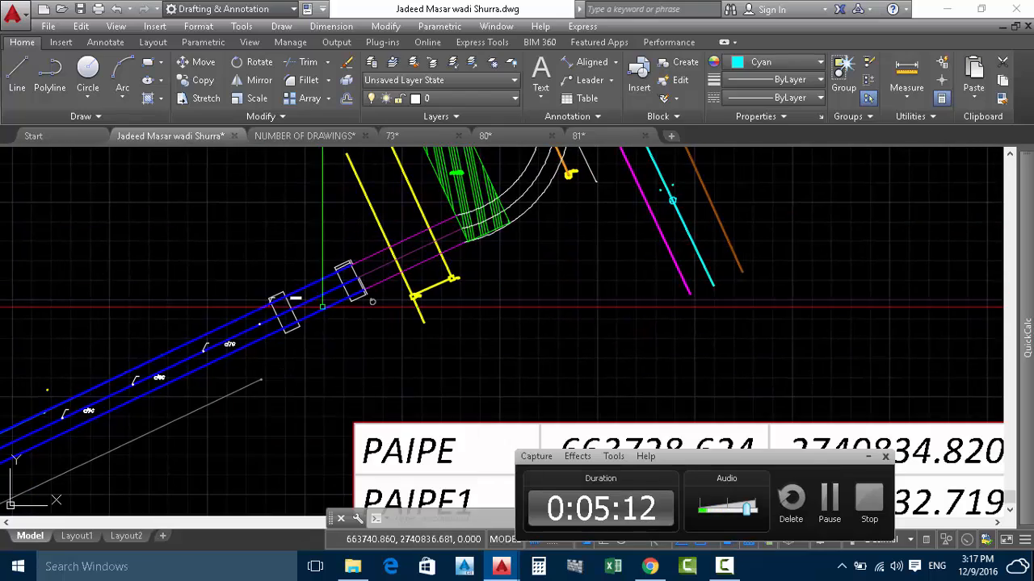
pyautogui.scroll(-2, 321, 307)
pyautogui.moveTo(290, 339); pyautogui.dragTo(377, 311, button='middle')
pyautogui.scroll(-4, 352, 295)
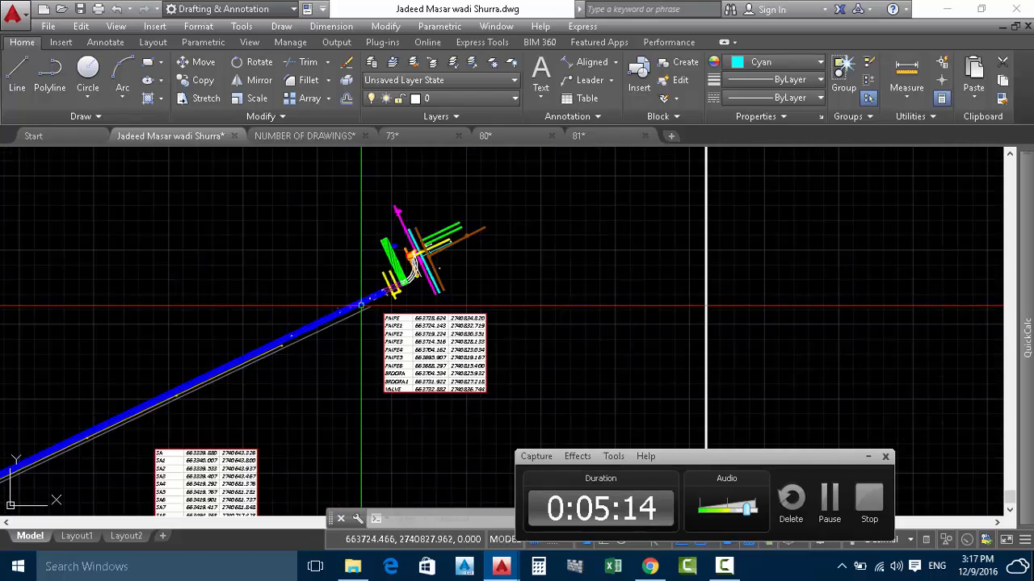
pyautogui.scroll(4, 336, 321)
pyautogui.scroll(6, 336, 321)
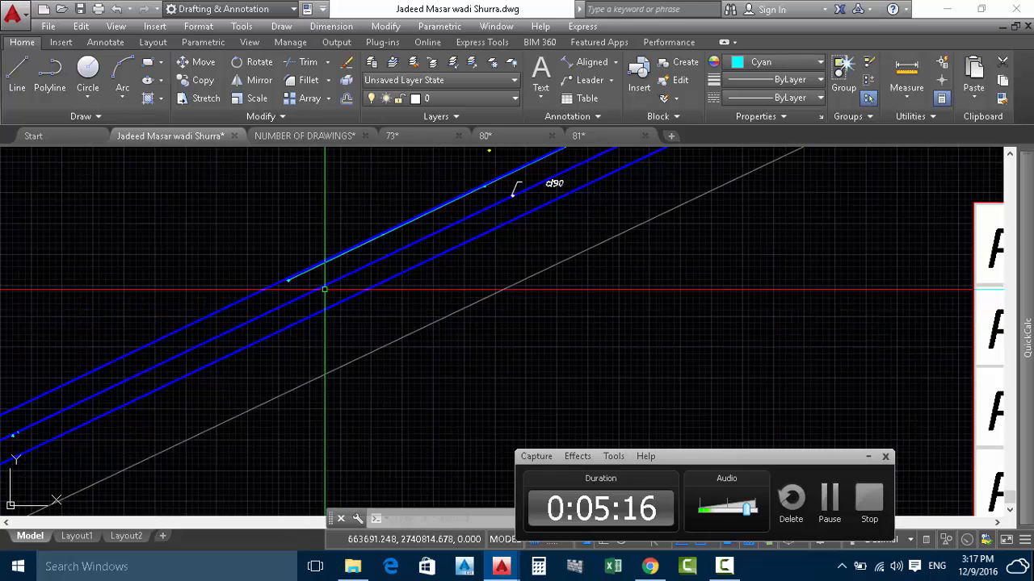
pyautogui.scroll(-5, 278, 305)
pyautogui.scroll(4, 334, 292)
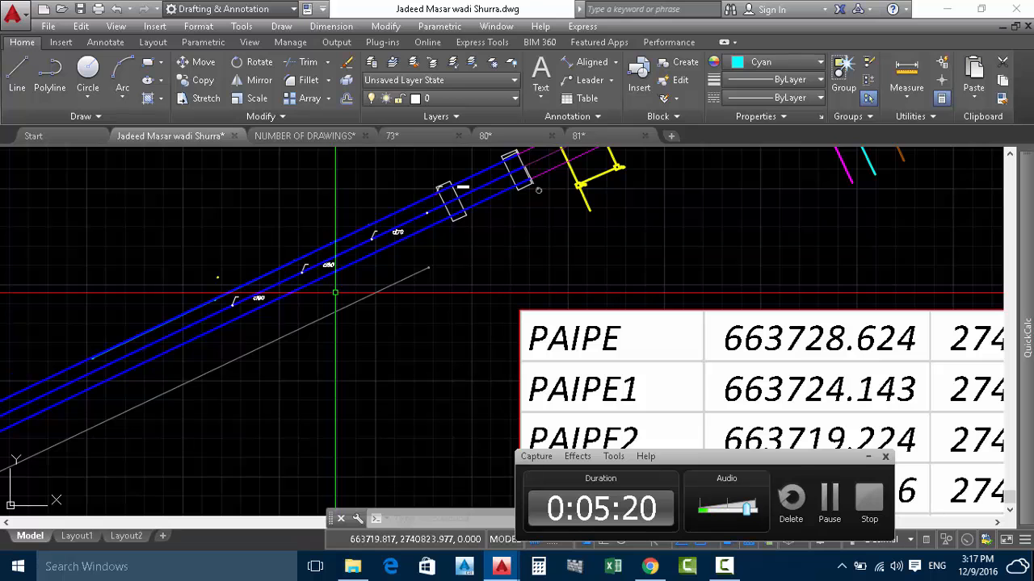
# Examine the magenta connection between the blue pipeline and the curve, and trace the pipeline back past the PAIPE coordinate table.
pyautogui.moveTo(515, 268); pyautogui.dragTo(274, 396, button='middle')
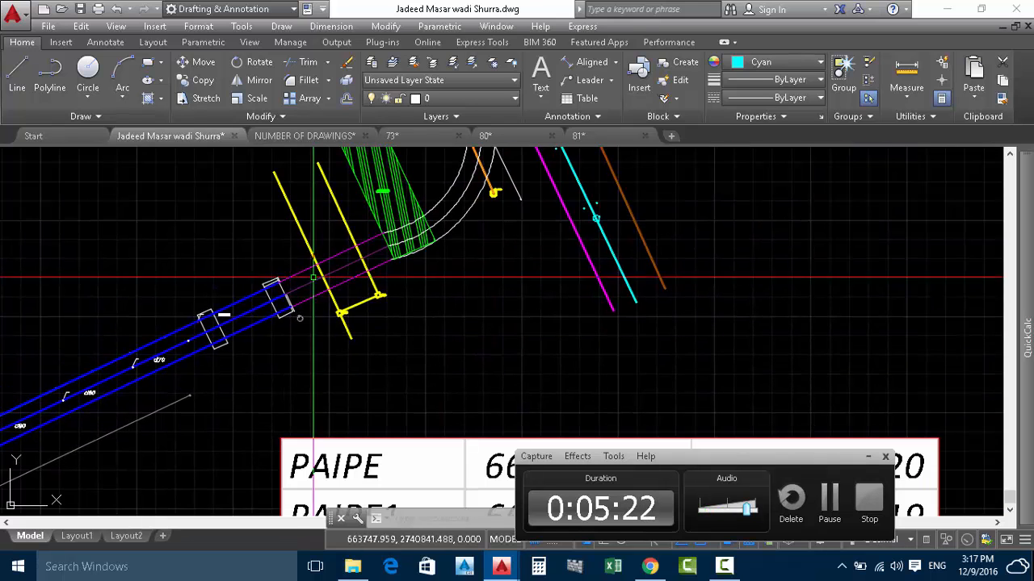
pyautogui.moveTo(310, 262)
pyautogui.mouseDown(button='middle')
pyautogui.moveTo(302, 300)
pyautogui.moveTo(378, 301)
pyautogui.mouseUp(button='middle')
pyautogui.moveTo(292, 386)
pyautogui.mouseDown(button='middle')
pyautogui.moveTo(436, 184)
pyautogui.moveTo(427, 256)
pyautogui.moveTo(459, 231)
pyautogui.mouseUp(button='middle')
pyautogui.scroll(-6, 465, 231)
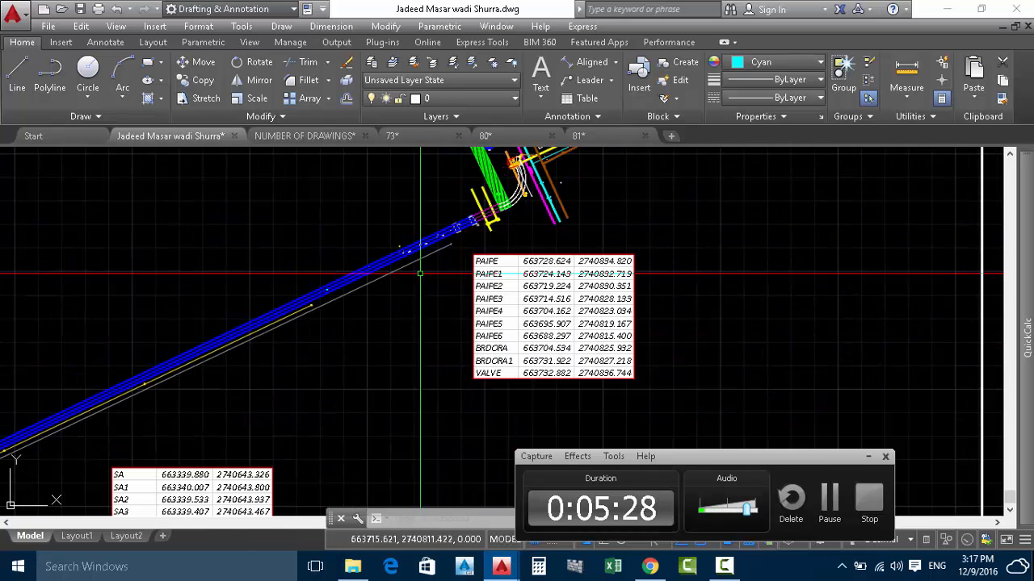
pyautogui.moveTo(360, 296); pyautogui.dragTo(464, 254, button='middle')
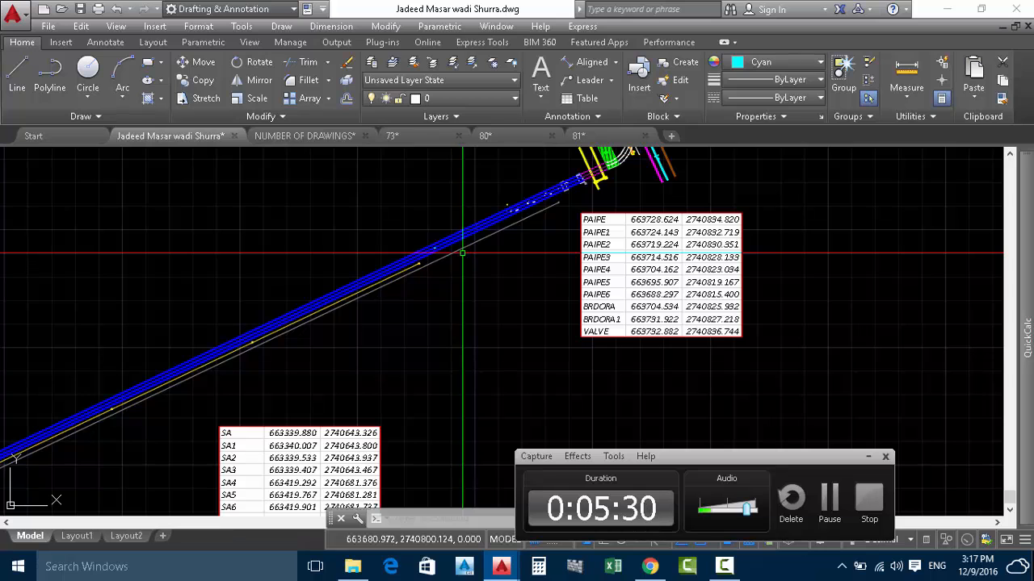
pyautogui.moveTo(492, 242); pyautogui.dragTo(506, 256, button='middle')
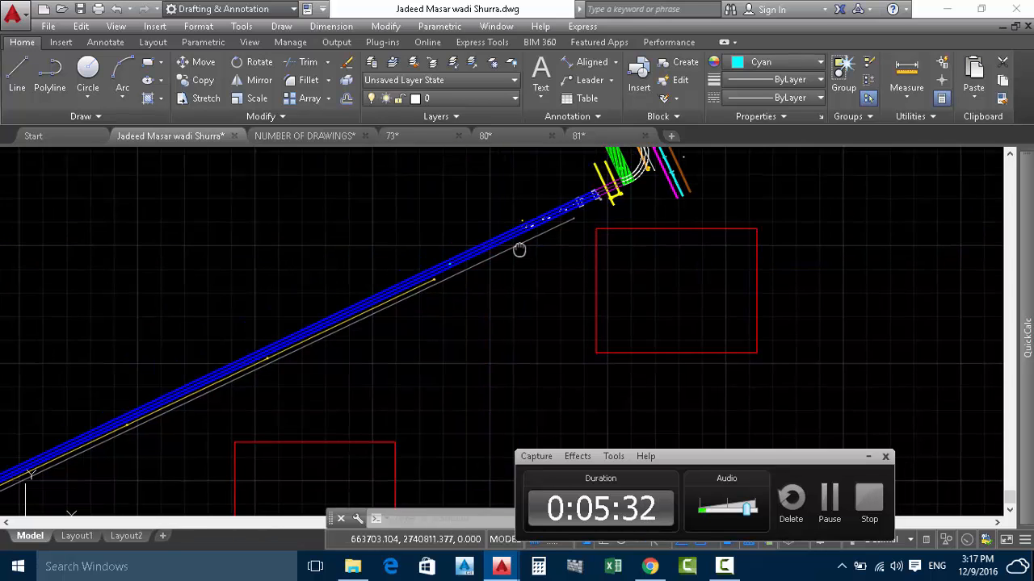
# Examine the end of the grey parallel line near the cl80 point and the PAIPE coordinate table.
pyautogui.scroll(4, 535, 223)
pyautogui.scroll(5, 498, 229)
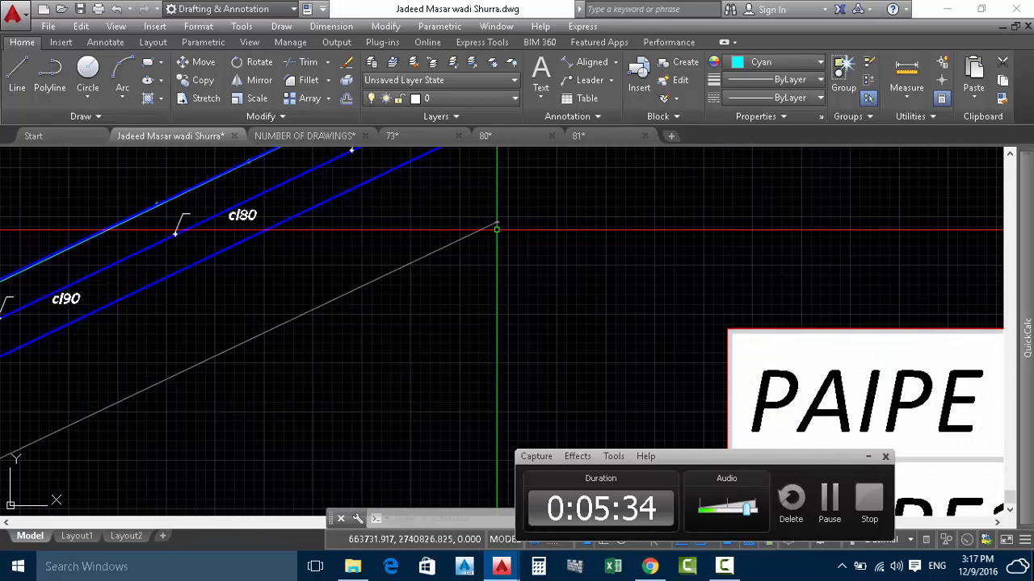
pyautogui.moveTo(504, 228)
pyautogui.mouseDown(button='middle')
pyautogui.moveTo(565, 248)
pyautogui.moveTo(541, 207)
pyautogui.mouseUp(button='middle')
pyautogui.scroll(-4, 571, 211)
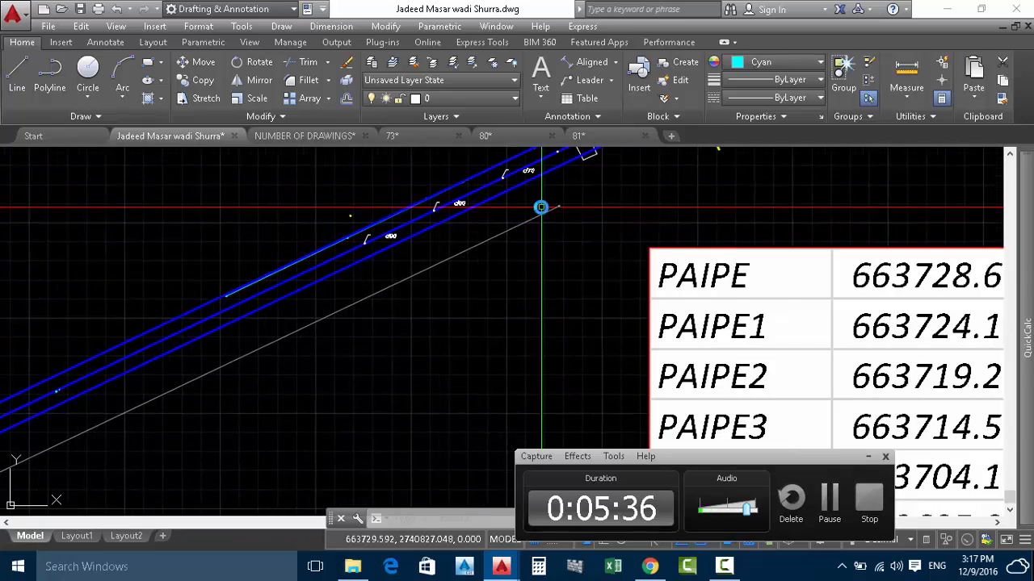
pyautogui.scroll(-4, 542, 207)
pyautogui.scroll(-4, 492, 230)
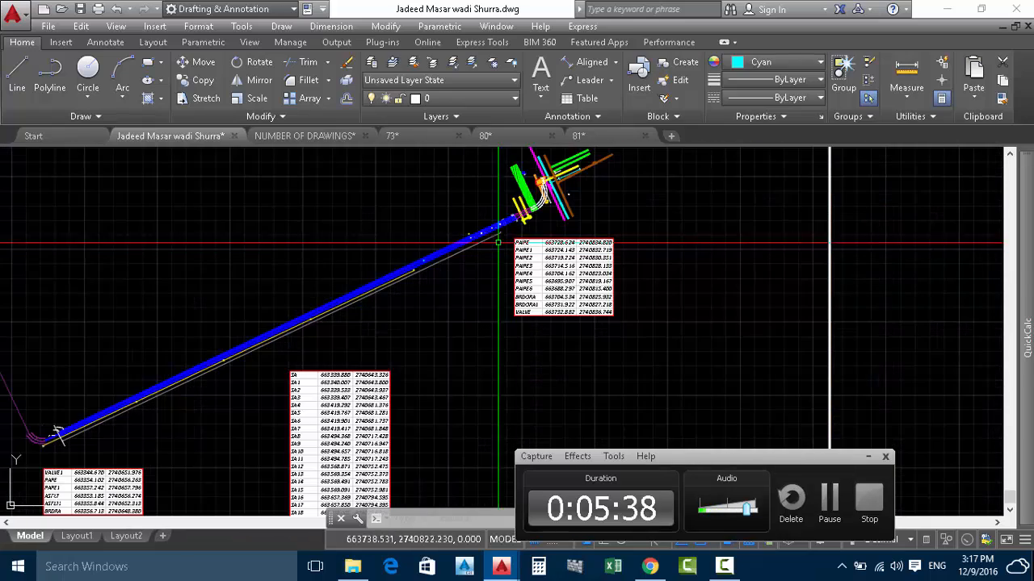
# Examine the grey parallel line's far end near the VALVE1 table, and compare it with its end near the PAIPE table.
pyautogui.scroll(7, 147, 413)
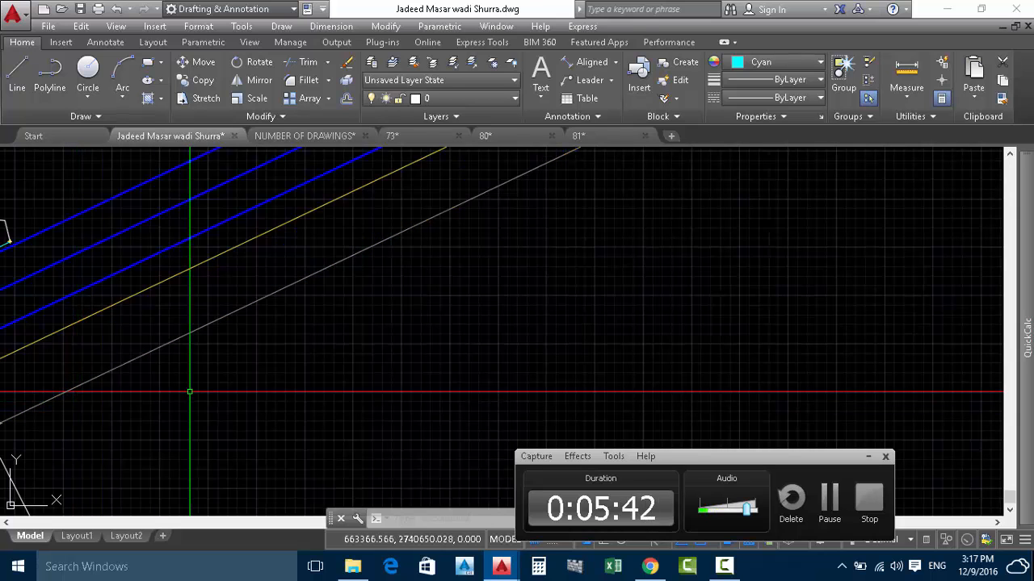
pyautogui.scroll(-4, 178, 382)
pyautogui.scroll(-2, 306, 321)
pyautogui.moveTo(381, 279); pyautogui.dragTo(340, 310, button='middle')
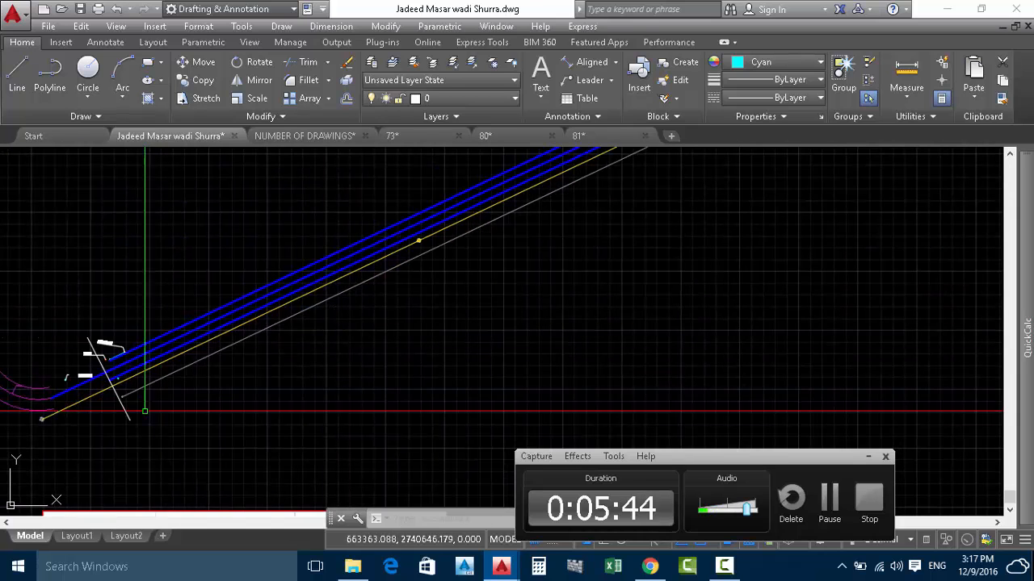
pyautogui.scroll(8, 144, 412)
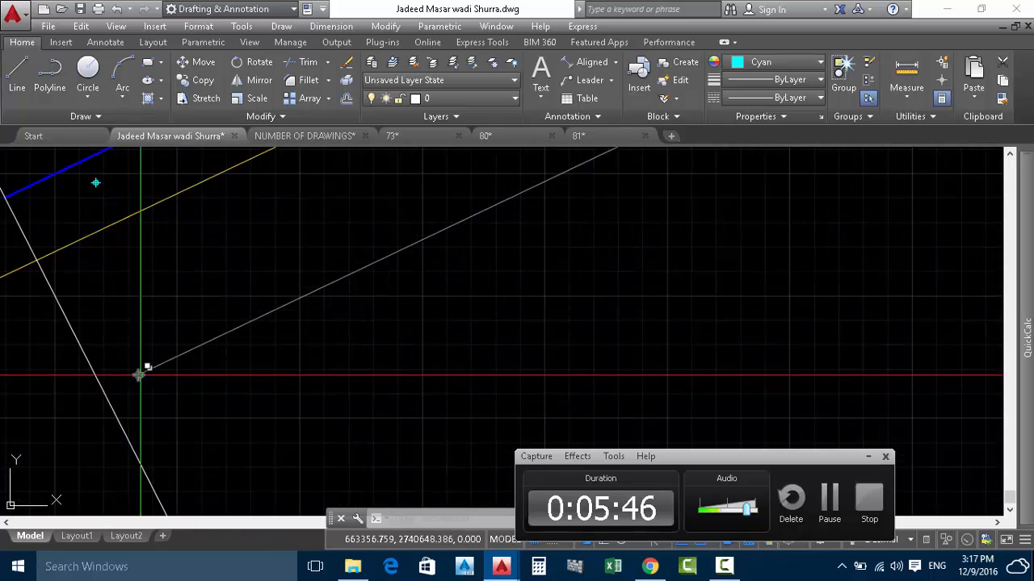
pyautogui.scroll(-6, 142, 373)
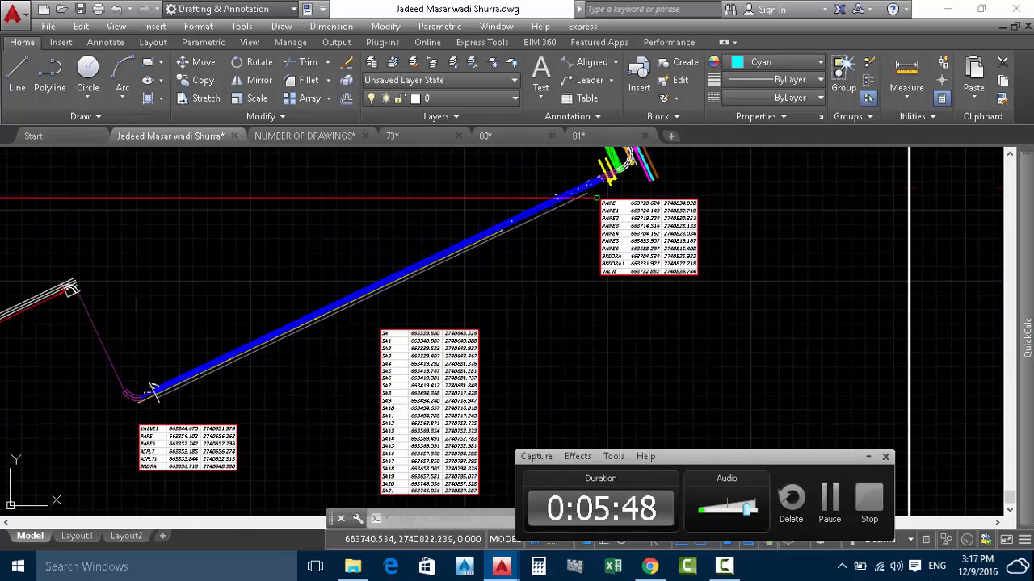
pyautogui.scroll(8, 594, 198)
pyautogui.scroll(4, 561, 234)
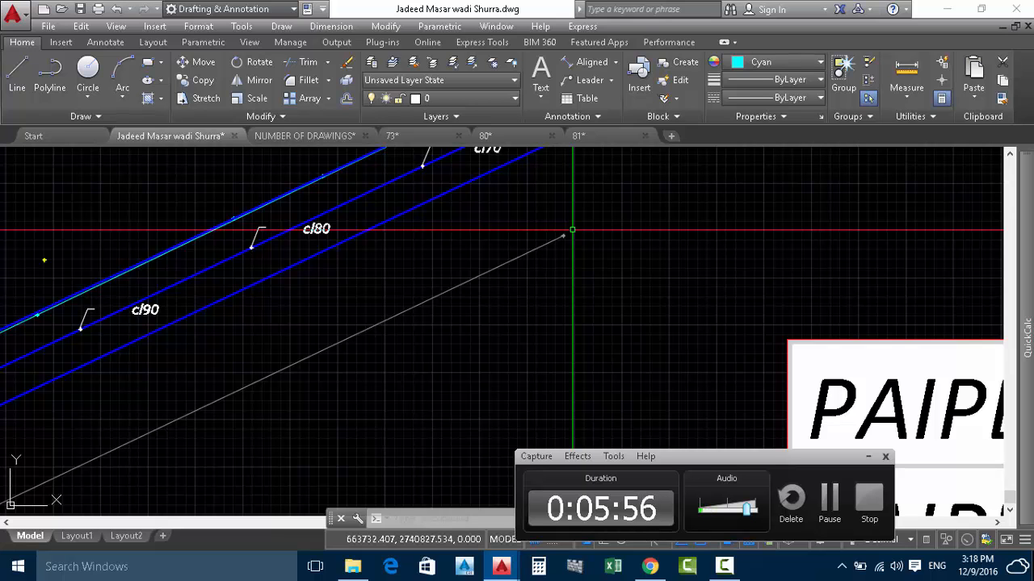
pyautogui.scroll(-3, 562, 236)
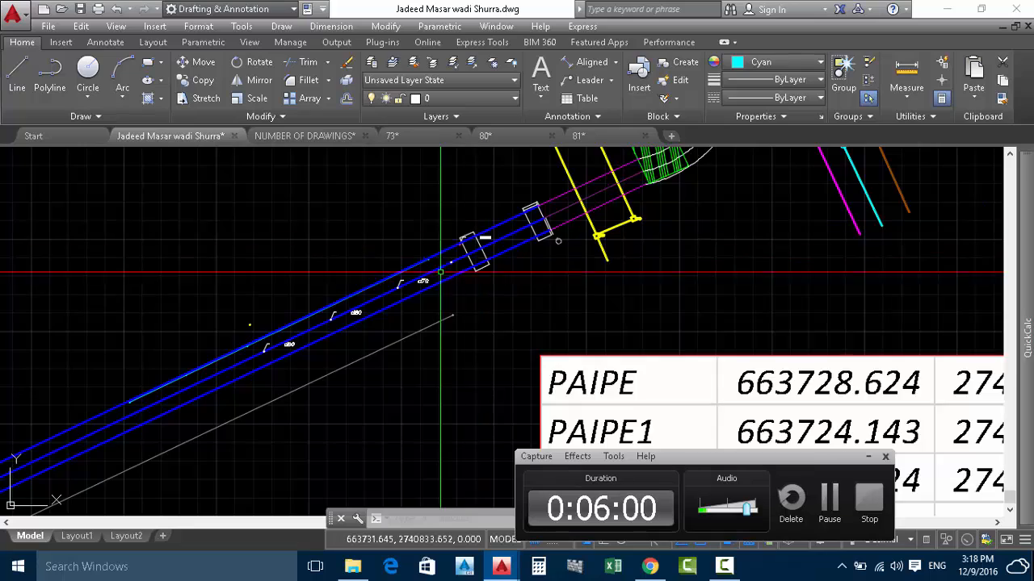
# Add an aligned dimension between the two outer blue pipeline lines where they meet the magenta connection.
pyautogui.scroll(4, 385, 296)
pyautogui.moveTo(413, 281); pyautogui.dragTo(338, 348, button='middle')
pyautogui.moveTo(750, 220); pyautogui.dragTo(600, 321, button='middle')
pyautogui.click(565, 68)
pyautogui.scroll(5, 597, 318)
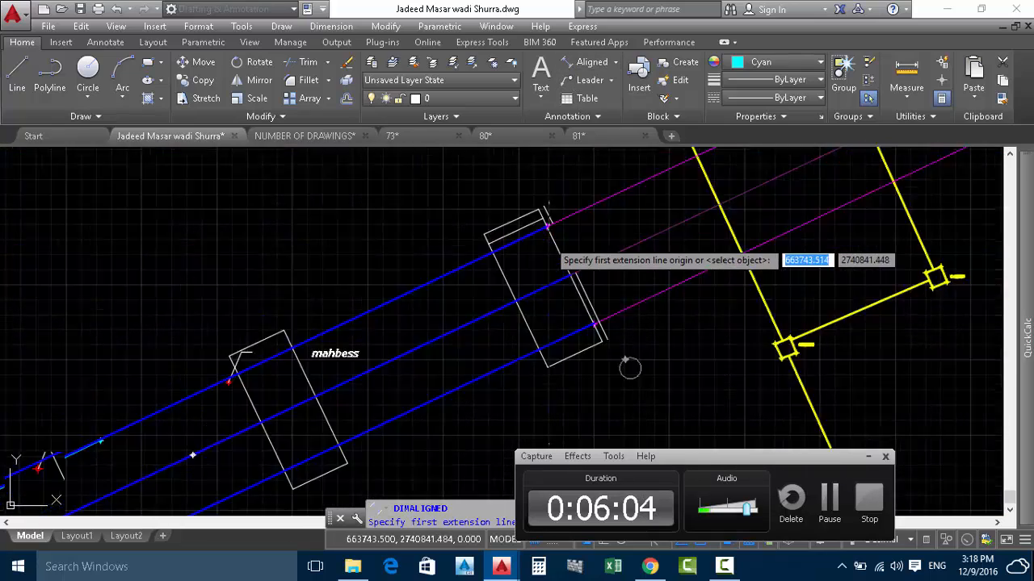
pyautogui.click(543, 190)
pyautogui.scroll(-4, 581, 320)
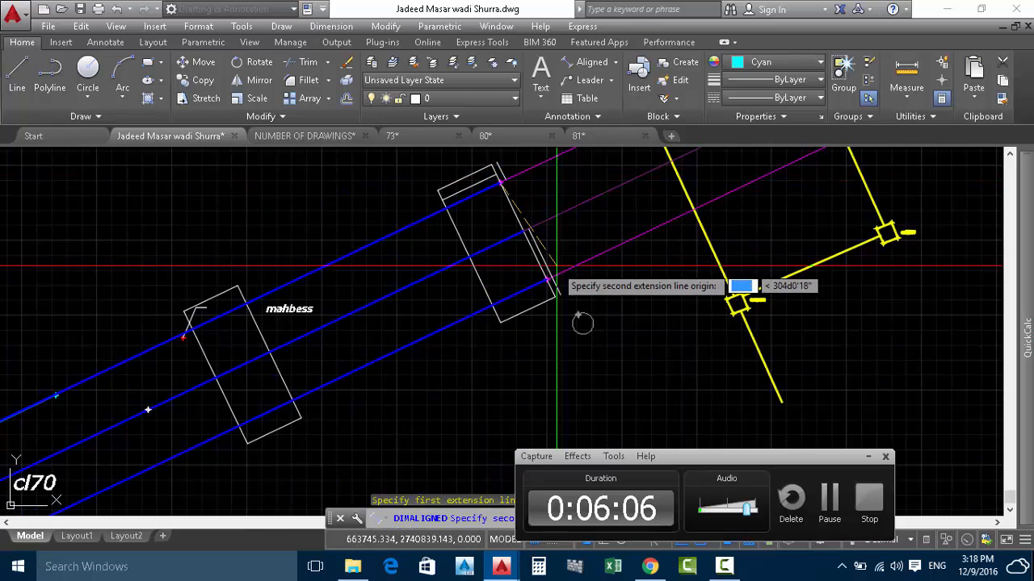
pyautogui.scroll(5, 496, 339)
pyautogui.click(494, 339)
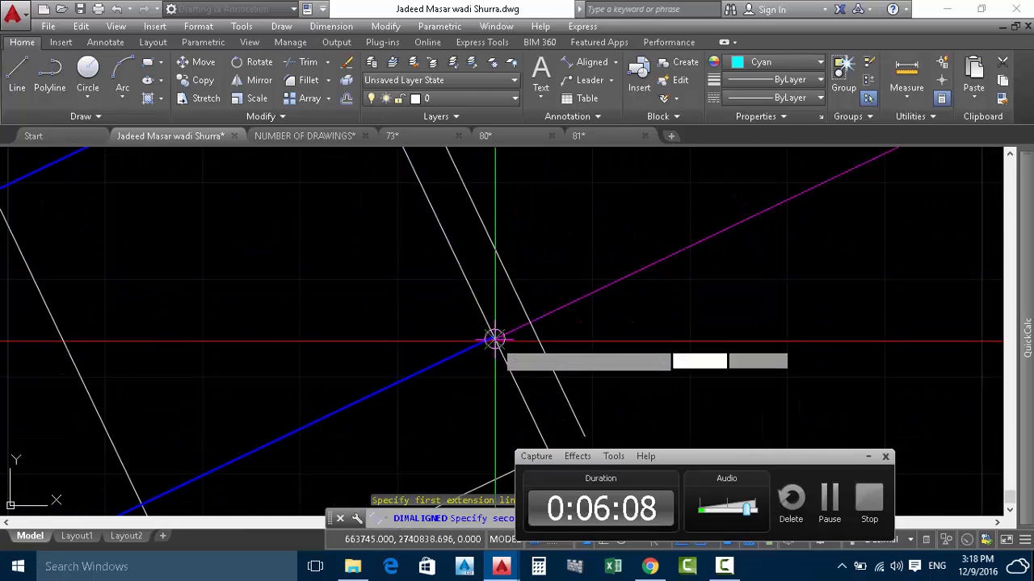
pyautogui.scroll(-4, 501, 355)
pyautogui.click(512, 372)
pyautogui.scroll(8, 512, 369)
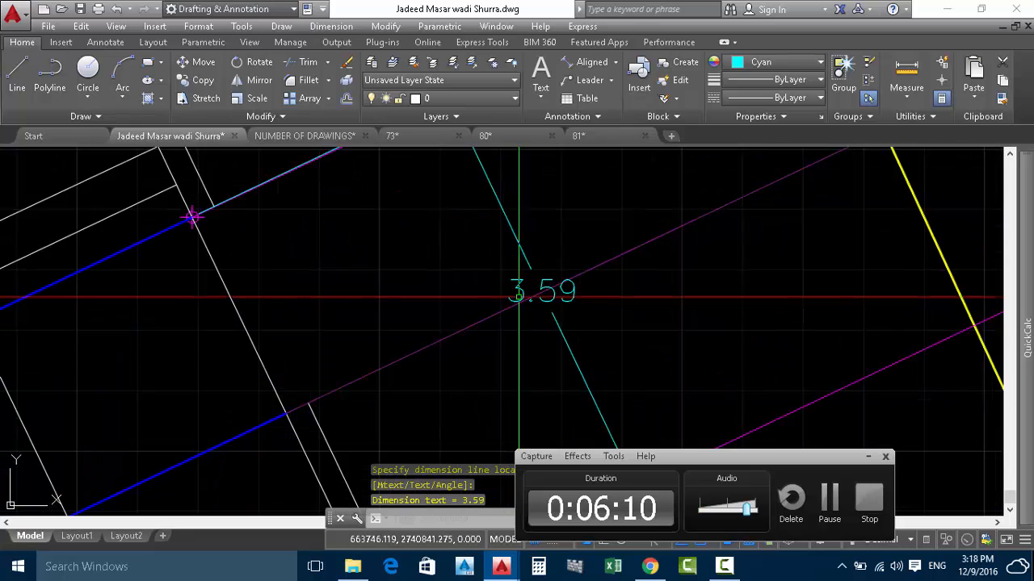
pyautogui.scroll(-6, 545, 298)
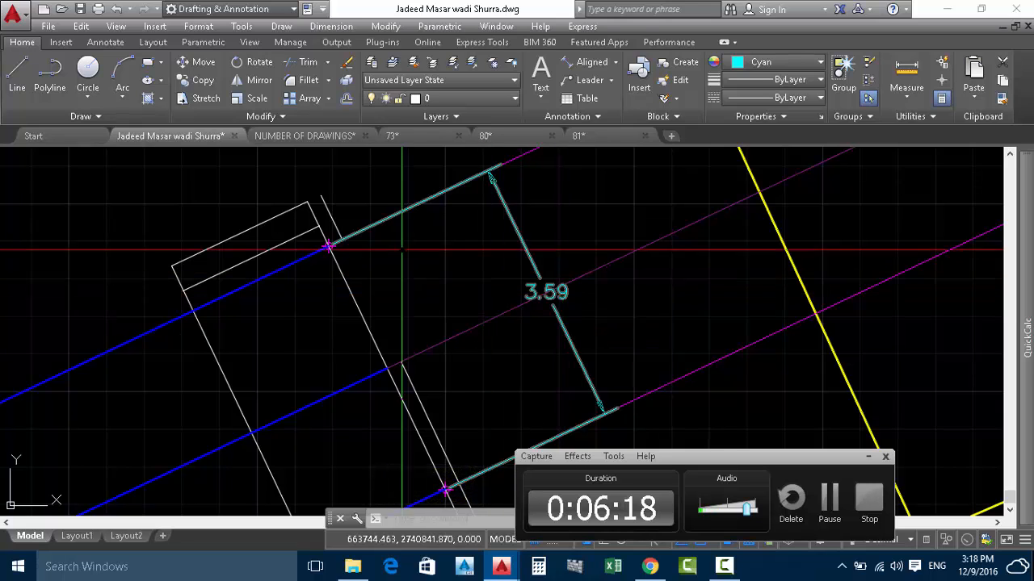
# Delete the aligned dimension across the end of the blue pipeline.
pyautogui.scroll(-3, 516, 256)
pyautogui.scroll(-6, 438, 207)
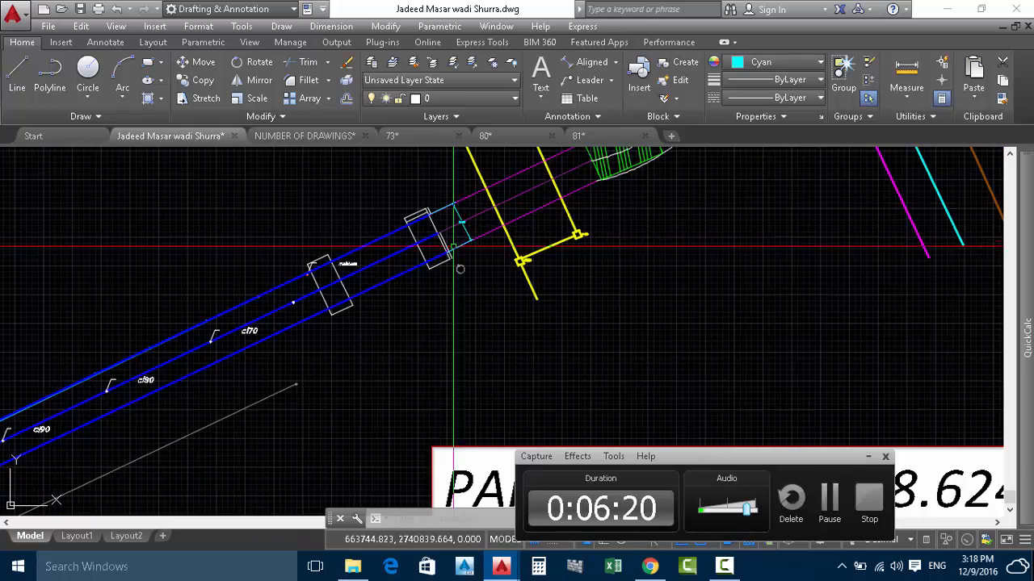
pyautogui.scroll(6, 468, 229)
pyautogui.click(461, 226)
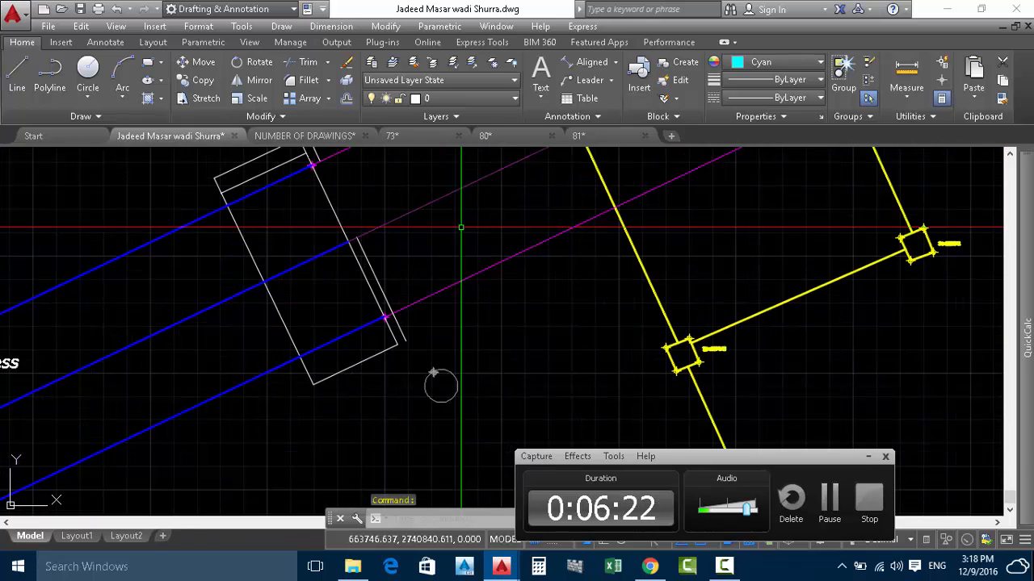
pyautogui.scroll(-3, 441, 386)
pyautogui.press('Delete')
pyautogui.scroll(3, 420, 282)
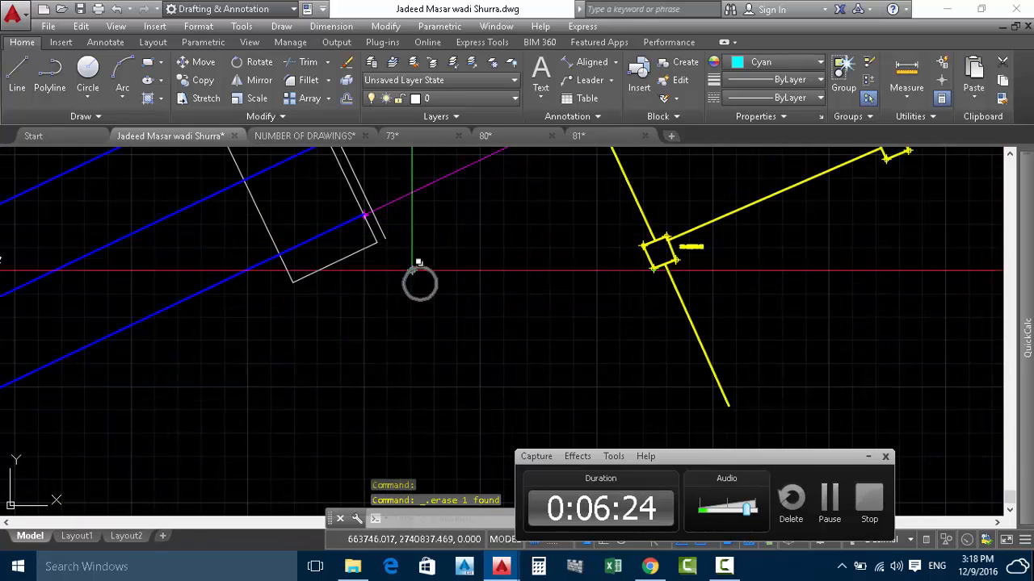
# Select the grey parallel line below cl70 and trace it to its far end near the hafer and mahbass labels and the yellow line.
pyautogui.moveTo(411, 271); pyautogui.dragTo(446, 270, button='middle')
pyautogui.scroll(-6, 496, 255)
pyautogui.moveTo(350, 327); pyautogui.dragTo(419, 306, button='middle')
pyautogui.scroll(2, 357, 377)
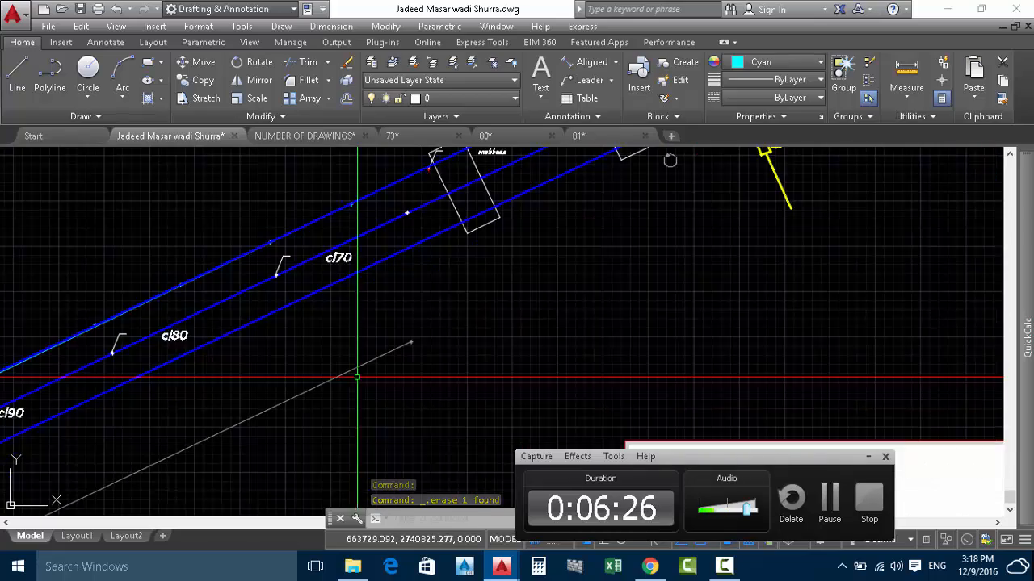
pyautogui.scroll(1, 357, 377)
pyautogui.click(356, 377)
pyautogui.scroll(-5, 488, 279)
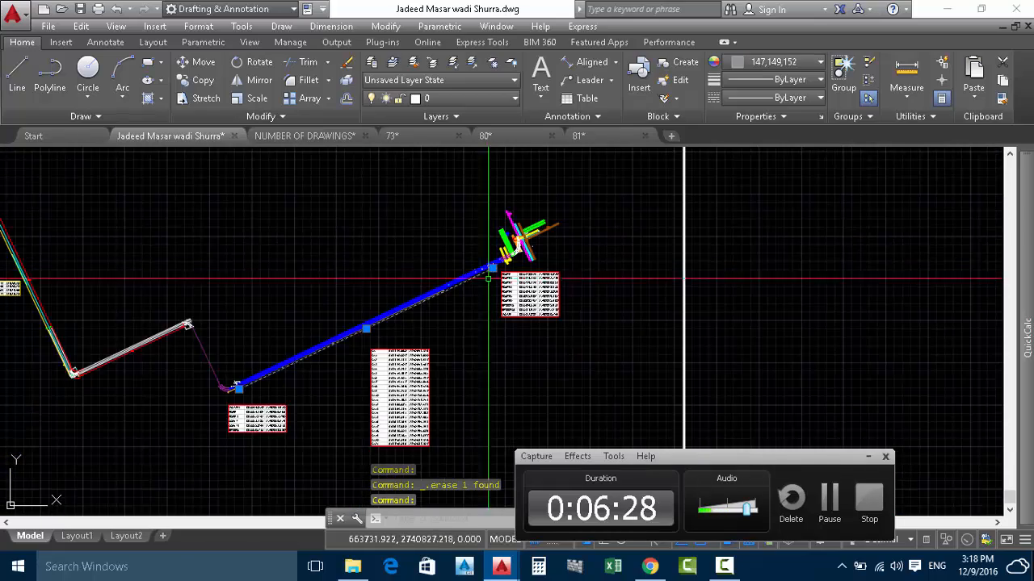
pyautogui.scroll(7, 236, 390)
pyautogui.scroll(-2, 265, 366)
pyautogui.moveTo(208, 406); pyautogui.dragTo(365, 382, button='middle')
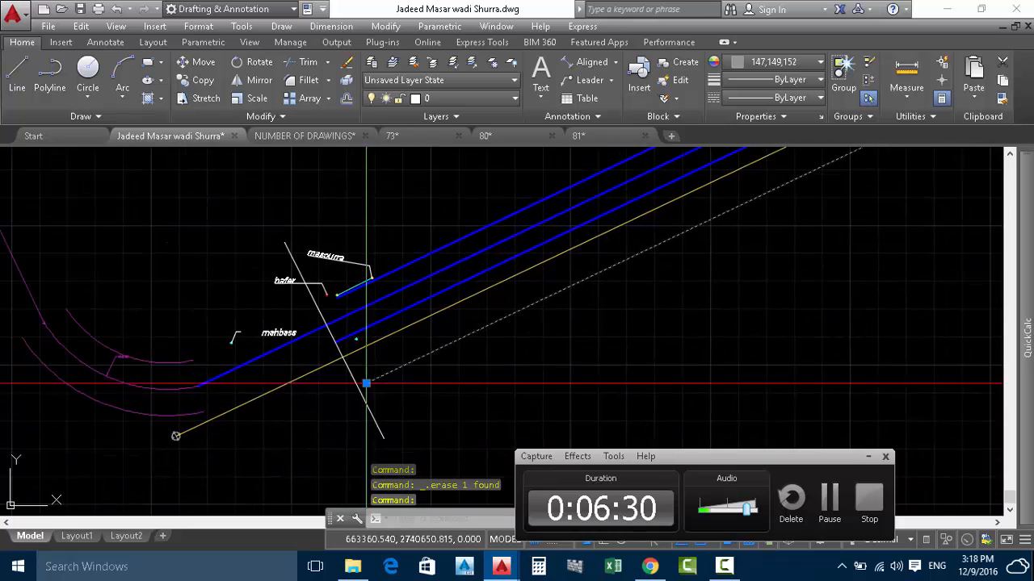
pyautogui.scroll(3, 224, 432)
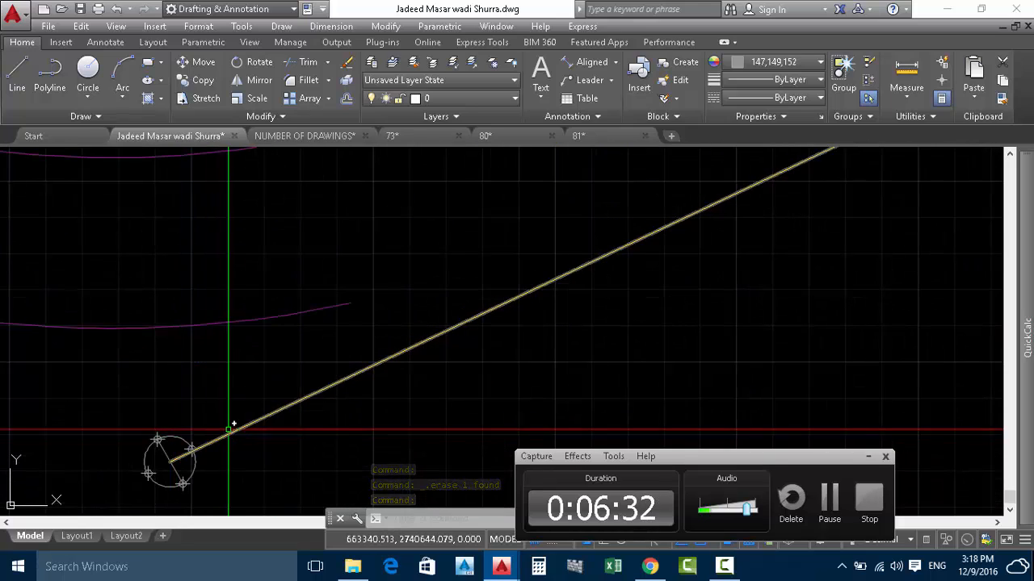
pyautogui.scroll(-5, 230, 428)
pyautogui.scroll(2, 202, 412)
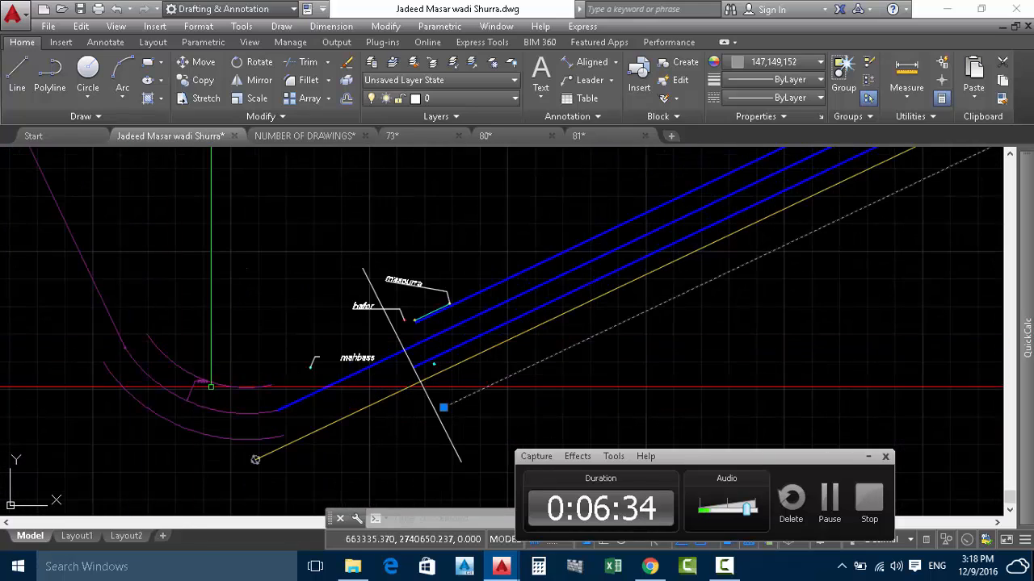
# Examine the yellow line's upper end and its circles between the blue pipeline and the grey parallel line.
pyautogui.scroll(-6, 319, 404)
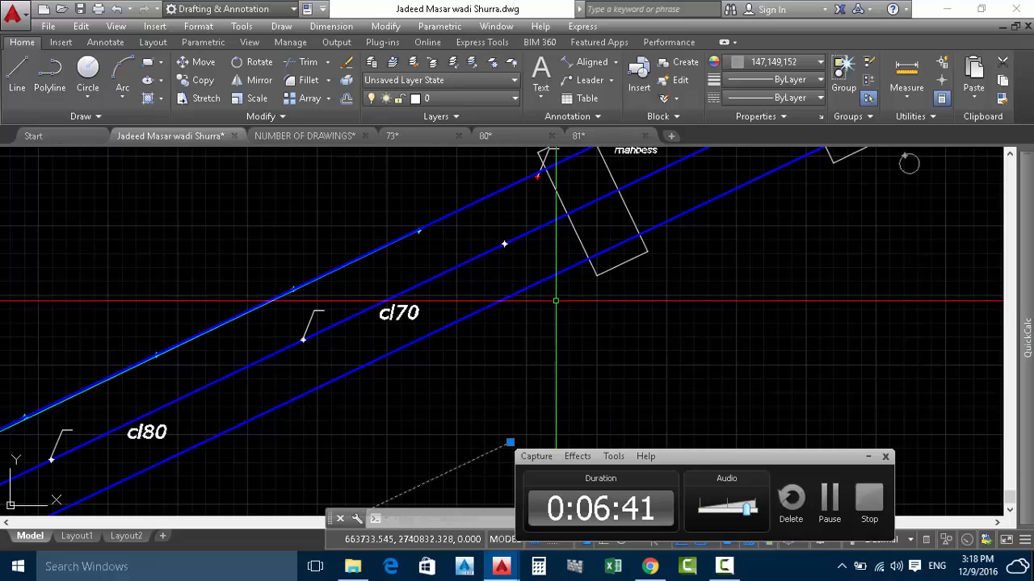
pyautogui.scroll(-3, 554, 296)
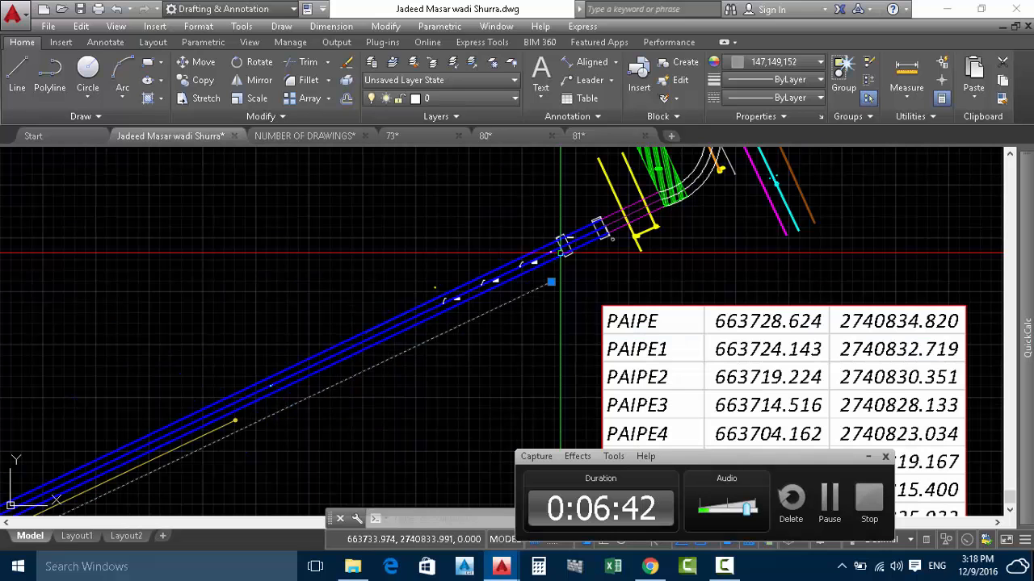
pyautogui.scroll(5, 228, 438)
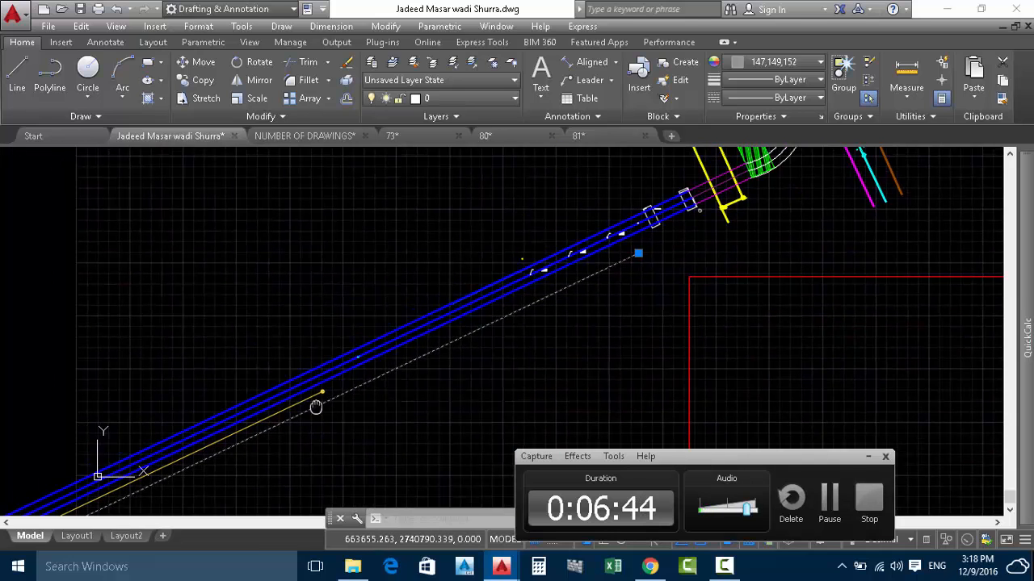
pyautogui.scroll(2, 317, 376)
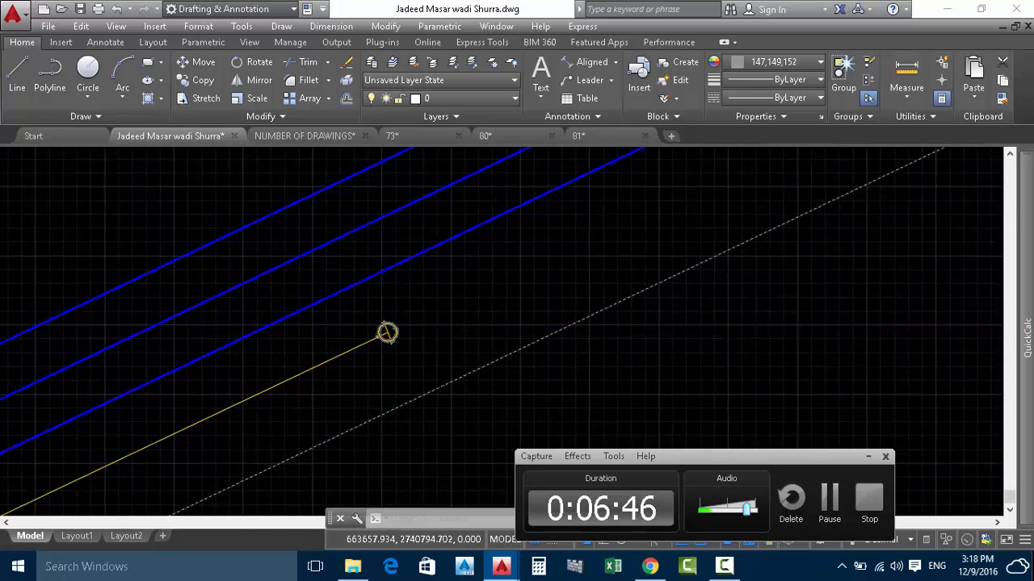
pyautogui.scroll(-3, 386, 333)
pyautogui.scroll(3, 380, 347)
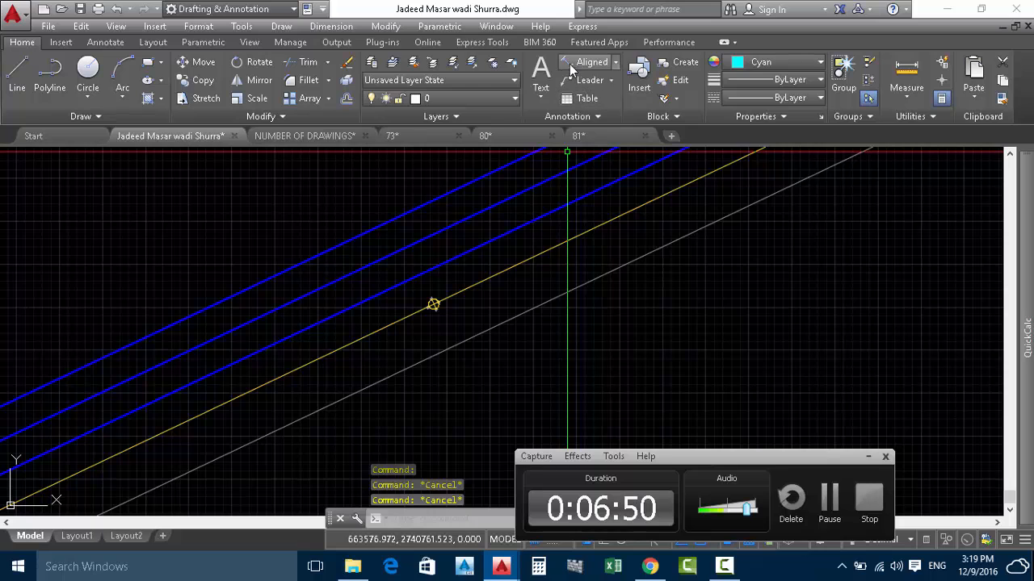
# Turn on the Perpendicular and Nearest object snap modes.
pyautogui.click(570, 69)
pyautogui.scroll(5, 472, 331)
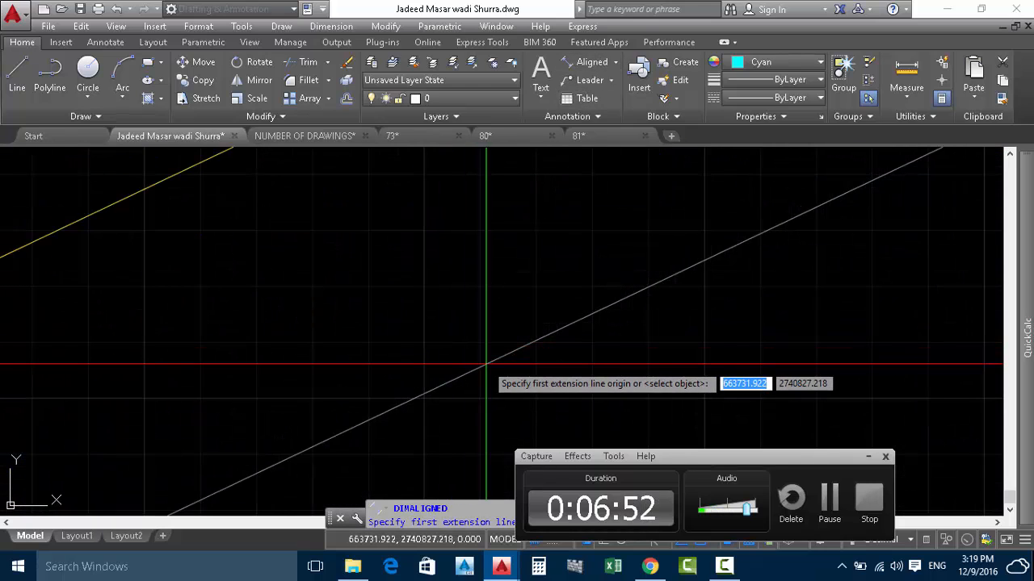
pyautogui.press('Escape')
pyautogui.write('o')
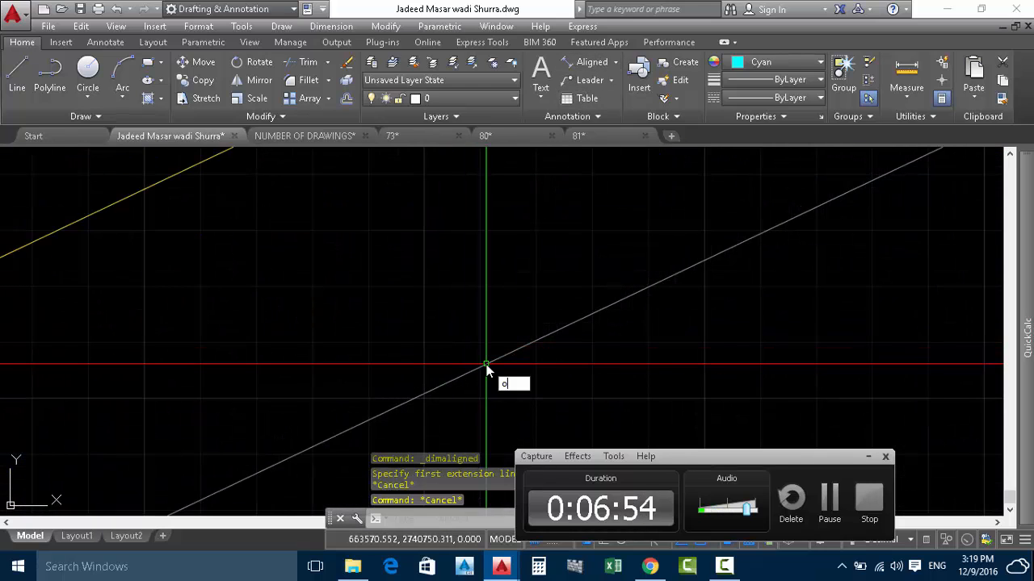
pyautogui.write('s')
pyautogui.press('Return')
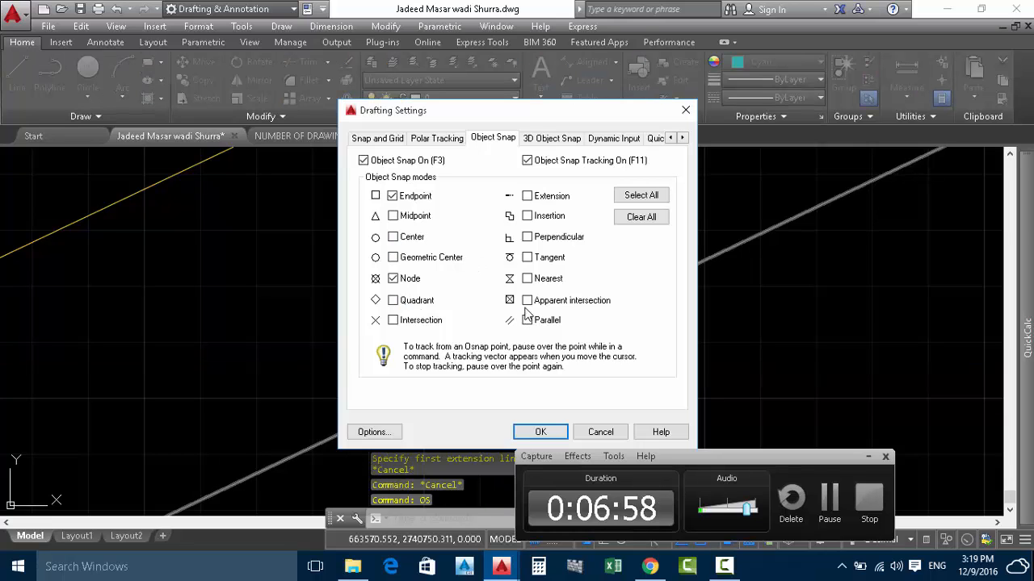
pyautogui.click(538, 239)
pyautogui.click(539, 433)
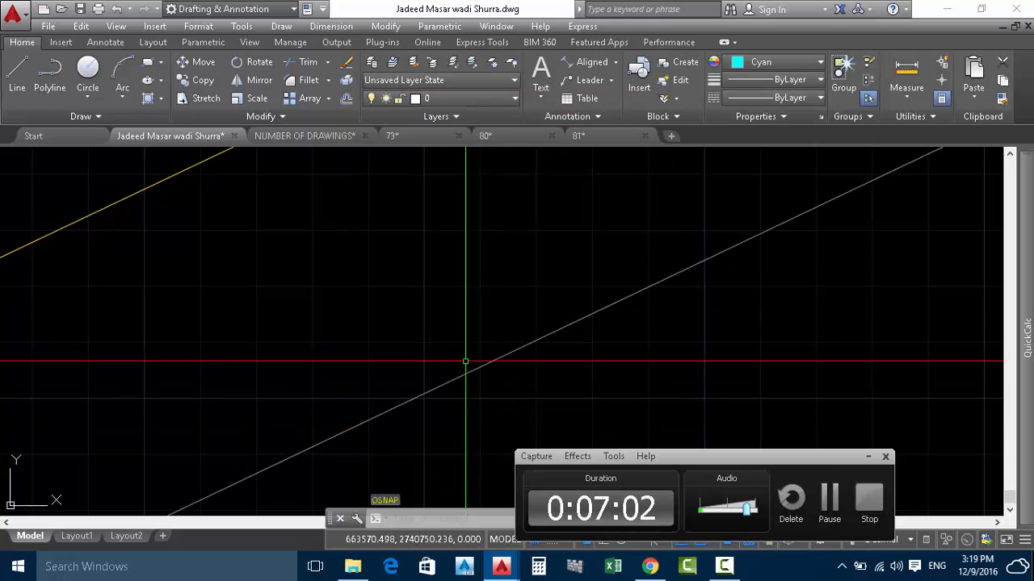
# Add an aligned dimension from the grey parallel line to the centre of the circle on the yellow line.
pyautogui.click(575, 64)
pyautogui.scroll(-5, 396, 242)
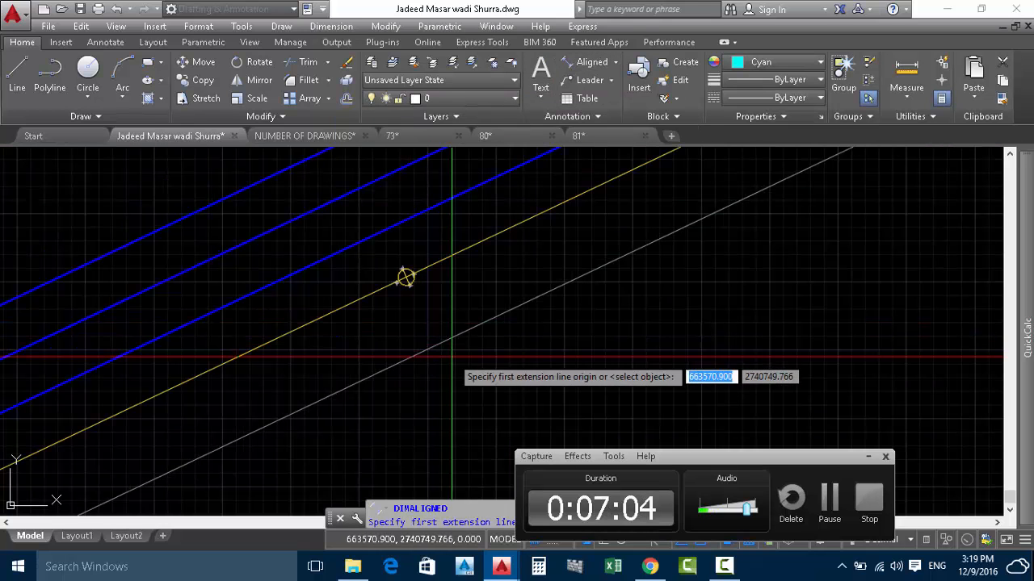
pyautogui.click(433, 347)
pyautogui.scroll(4, 396, 277)
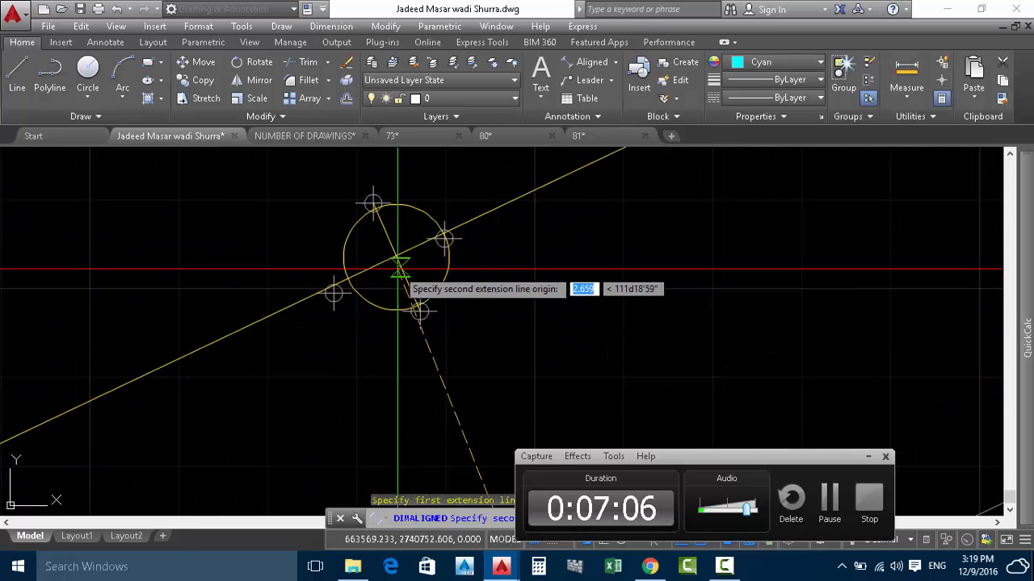
pyautogui.click(395, 256)
pyautogui.scroll(6, 404, 252)
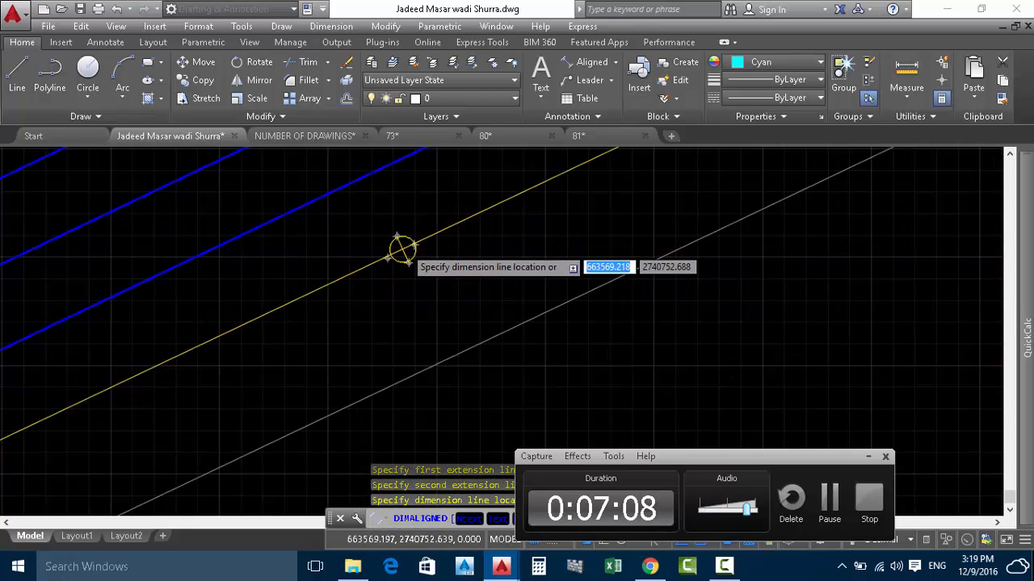
pyautogui.click(436, 265)
pyautogui.scroll(4, 436, 265)
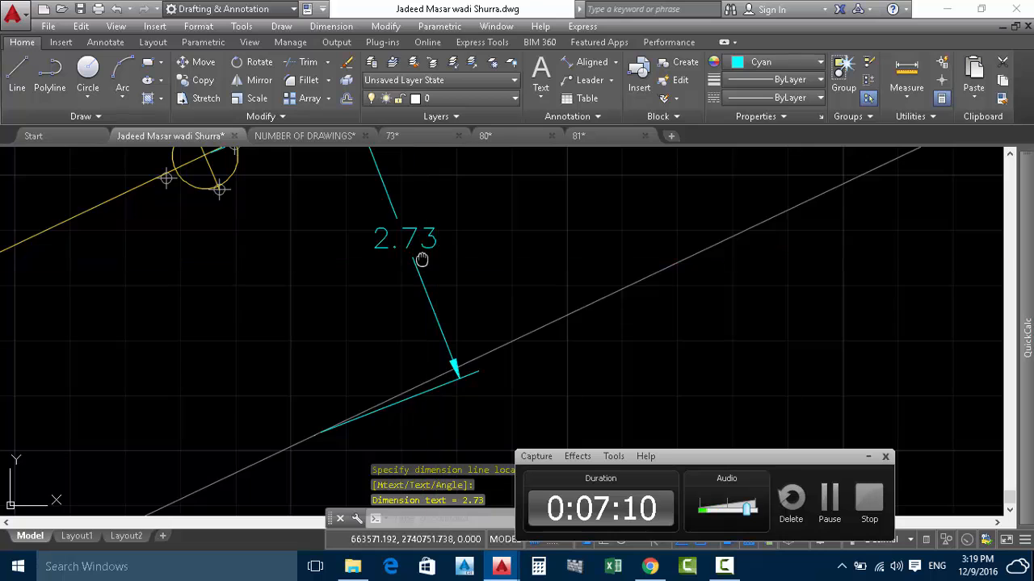
# Delete the aligned dimension between the grey parallel line and the yellow line's circle.
pyautogui.scroll(-4, 412, 283)
pyautogui.click(388, 292)
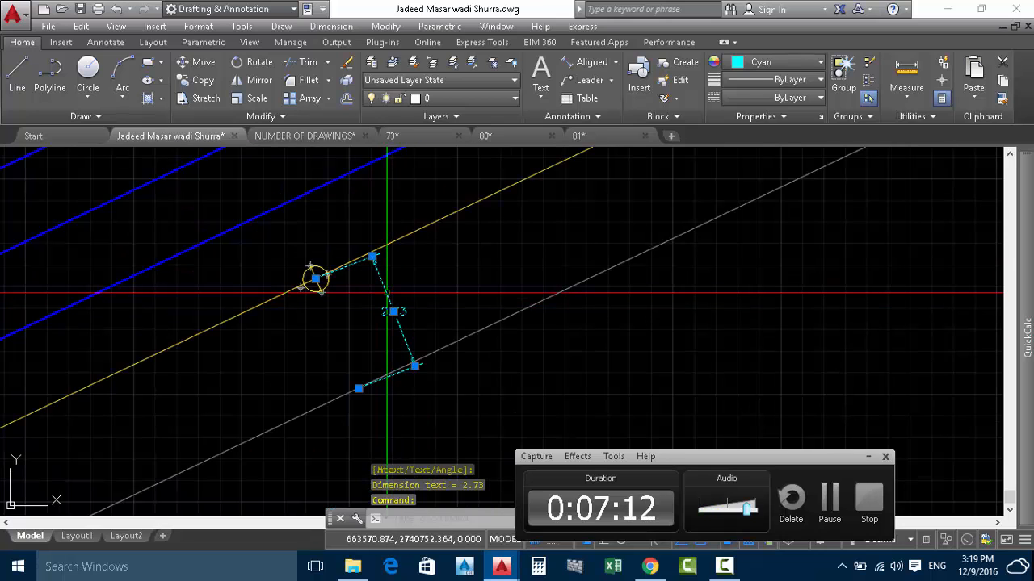
pyautogui.press('Delete')
pyautogui.scroll(-3, 326, 363)
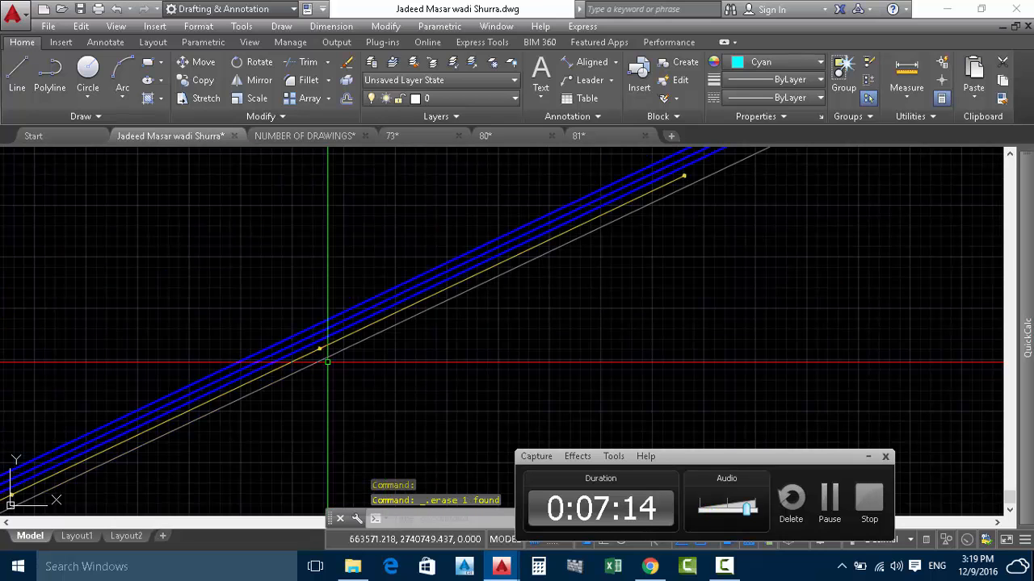
pyautogui.press('Escape')
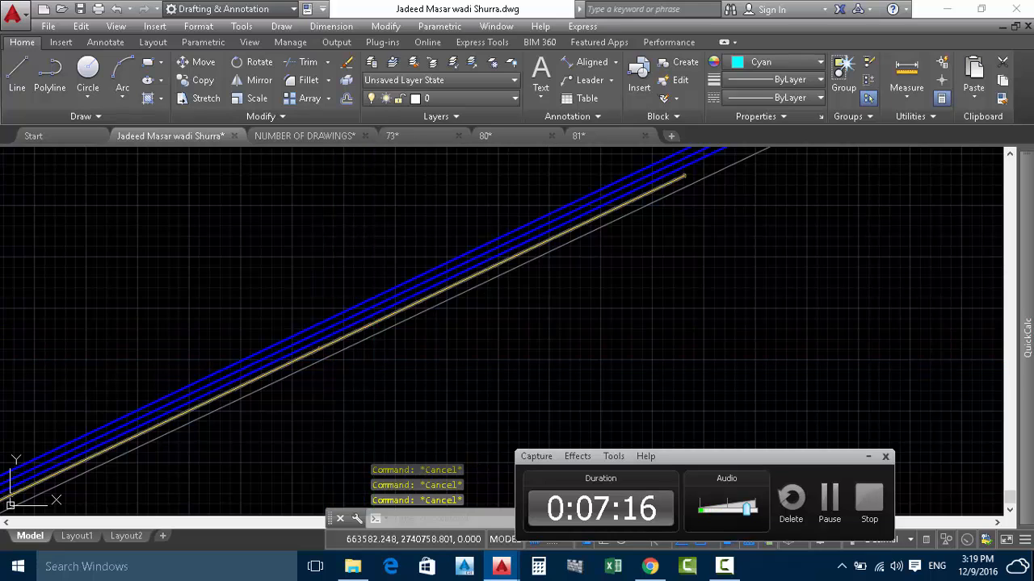
# Offset the grey line parallel to the pipeline by 4.5 towards the yellow line and the blue pipeline.
pyautogui.moveTo(374, 324)
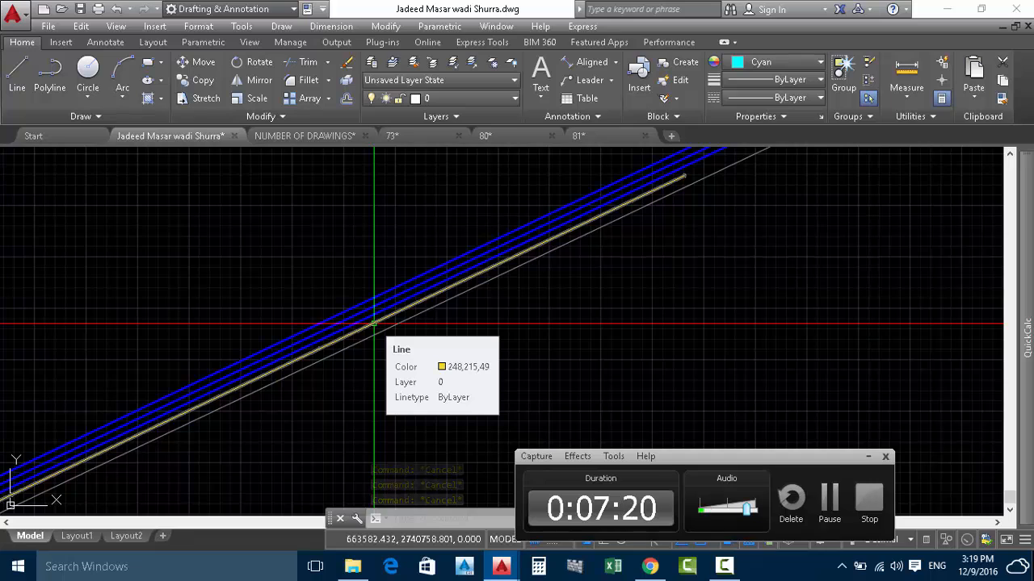
pyautogui.write('o')
pyautogui.press('Return')
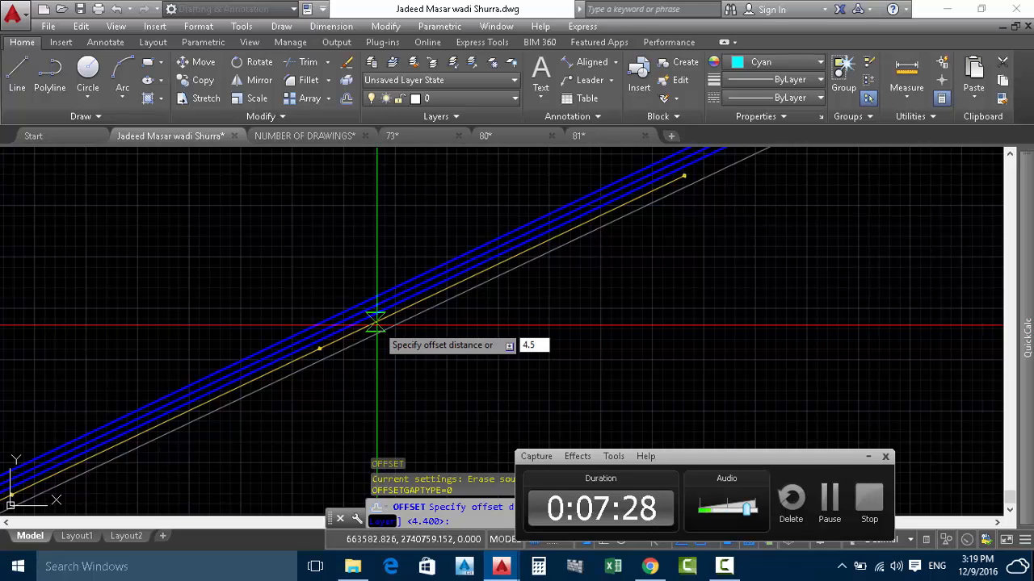
pyautogui.press('Return')
pyautogui.click(386, 327)
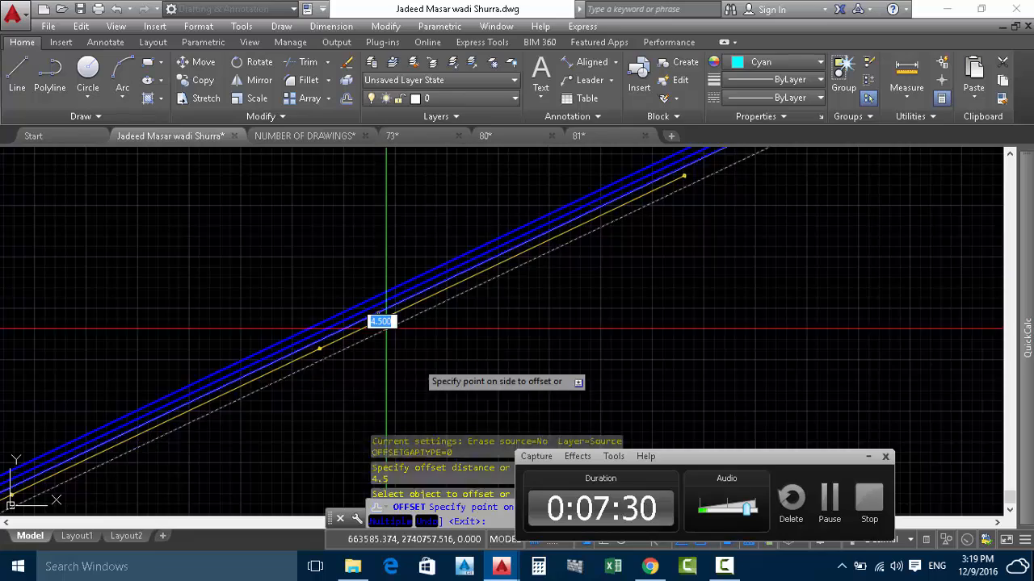
pyautogui.scroll(-3, 386, 321)
pyautogui.scroll(6, 510, 295)
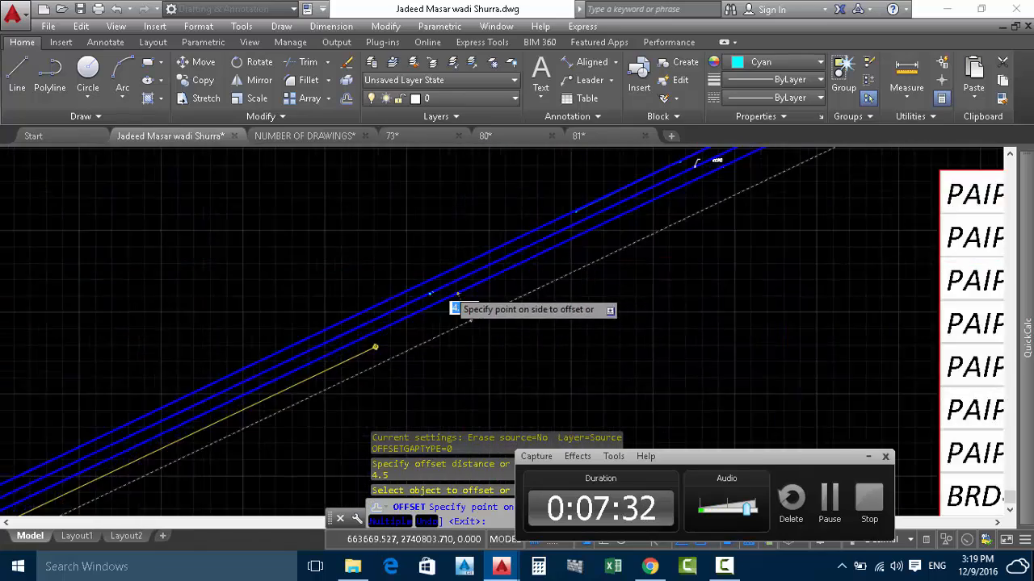
pyautogui.scroll(5, 456, 309)
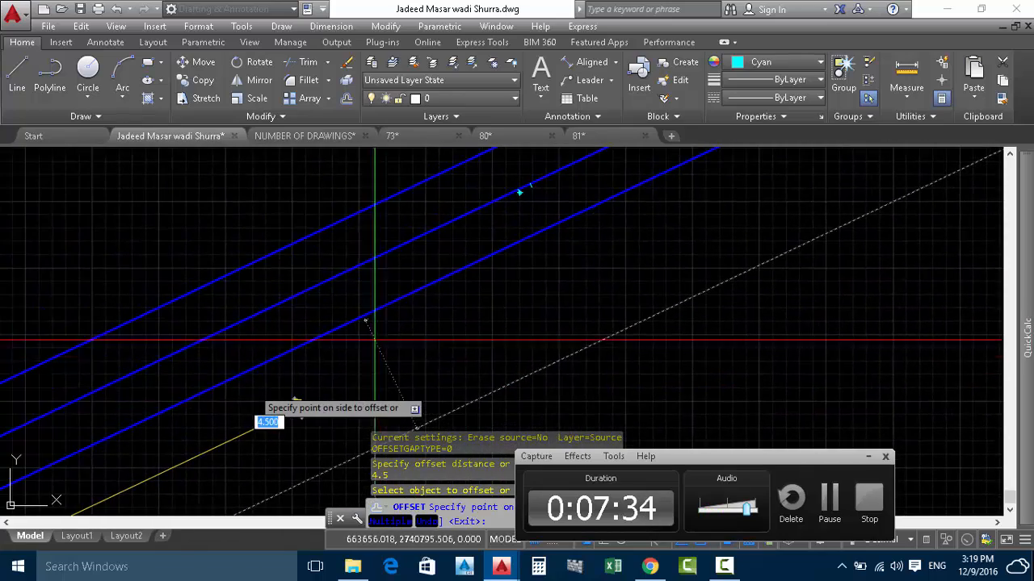
pyautogui.moveTo(311, 372); pyautogui.dragTo(362, 351, button='middle')
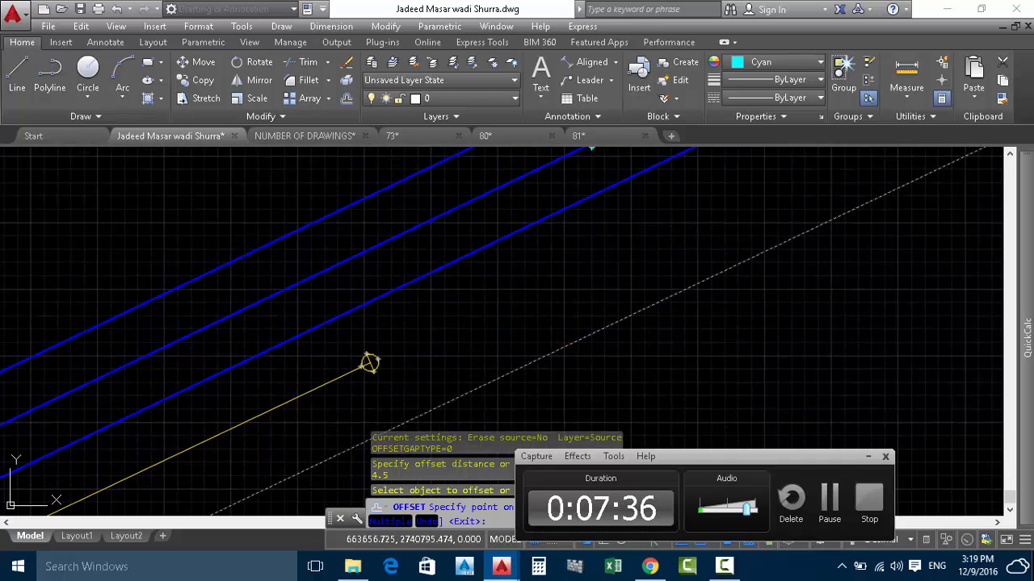
pyautogui.click(369, 363)
pyautogui.press('Escape')
pyautogui.press('Escape')
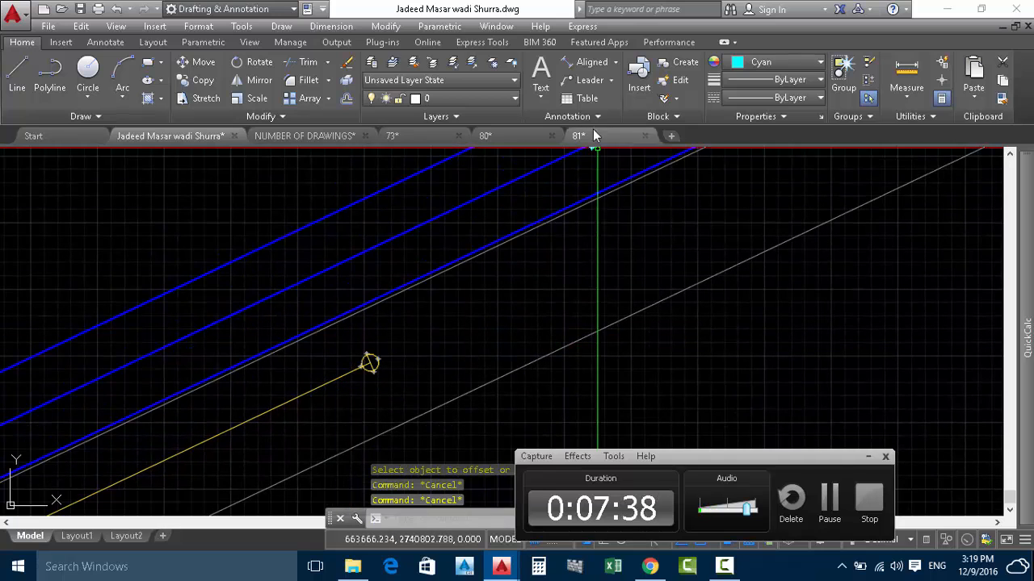
# Measure the gap from the upper edge of the yellow line's end circle to the new grey line with an aligned dimension, and delete the dimension.
pyautogui.click(582, 63)
pyautogui.scroll(5, 368, 365)
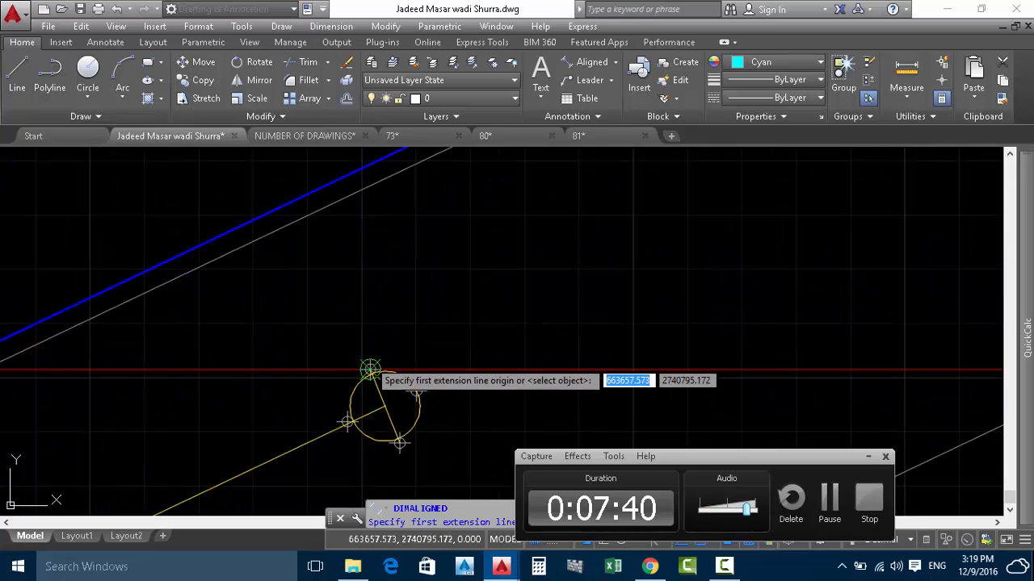
pyautogui.click(370, 369)
pyautogui.scroll(-2, 410, 405)
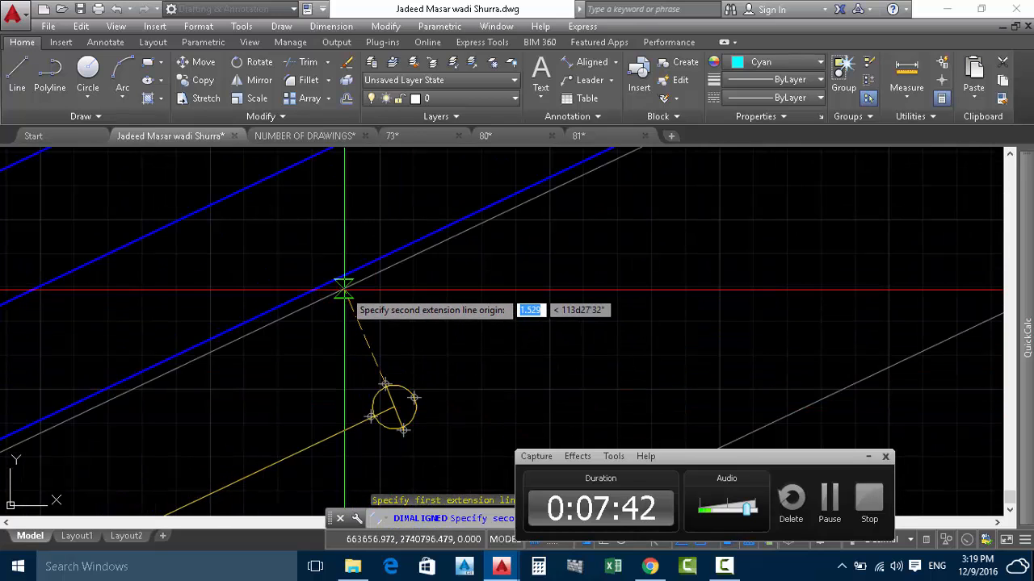
pyautogui.click(340, 291)
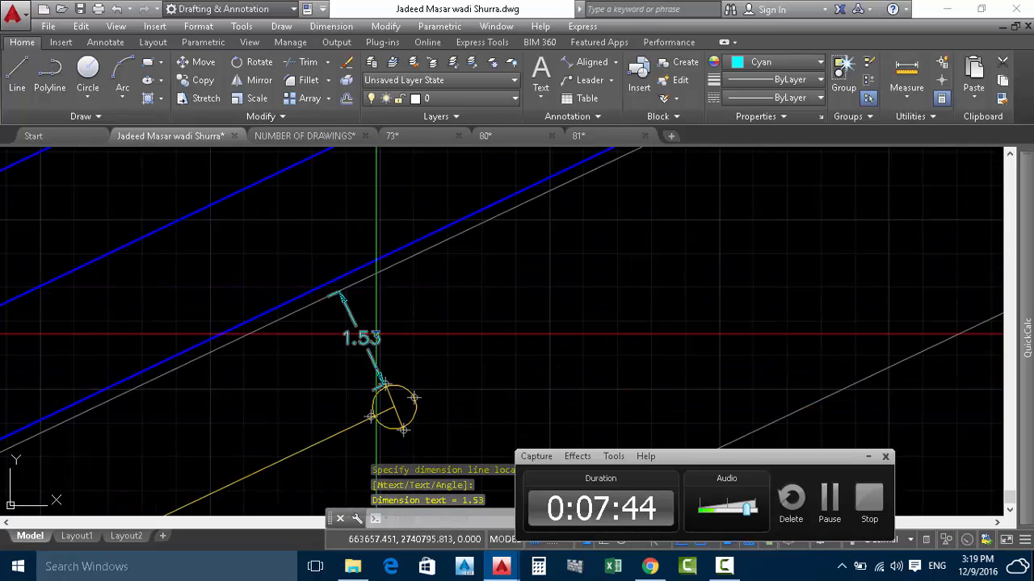
pyautogui.scroll(2, 371, 337)
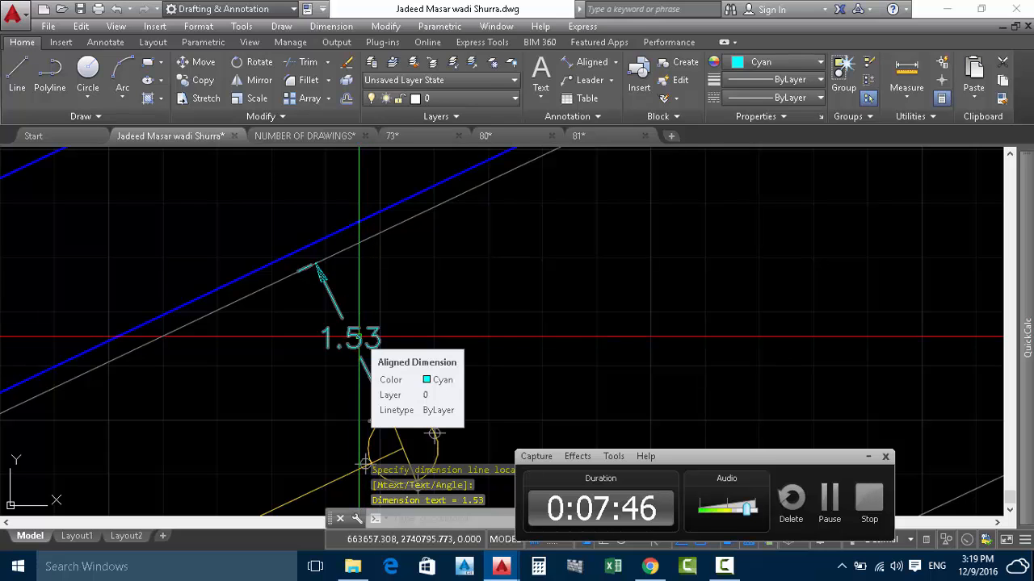
pyautogui.press('Escape')
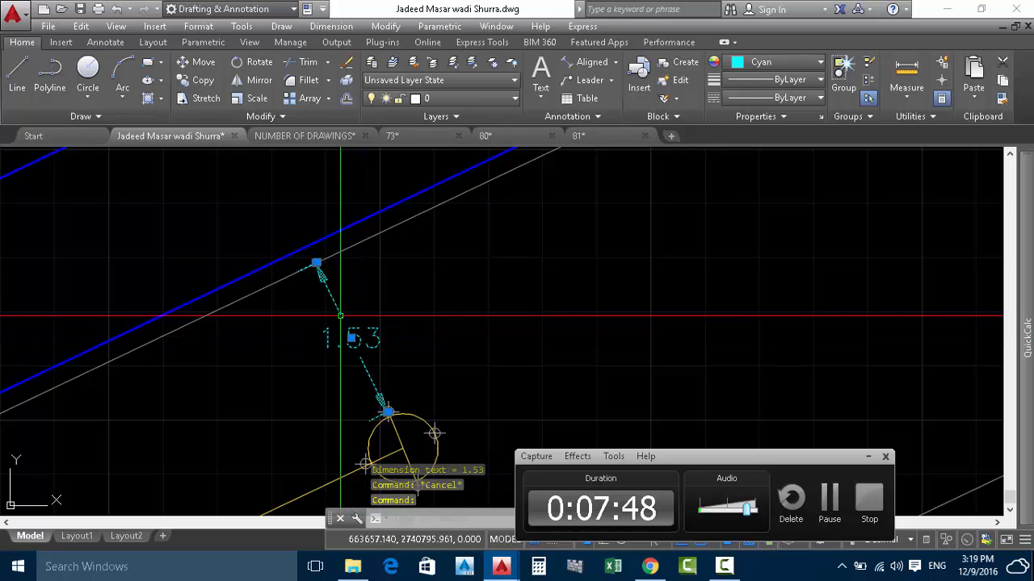
pyautogui.press('Delete')
# Offset the new grey line by 3.6 across the pipeline towards its upper blue line.
pyautogui.write('o')
pyautogui.press('Return')
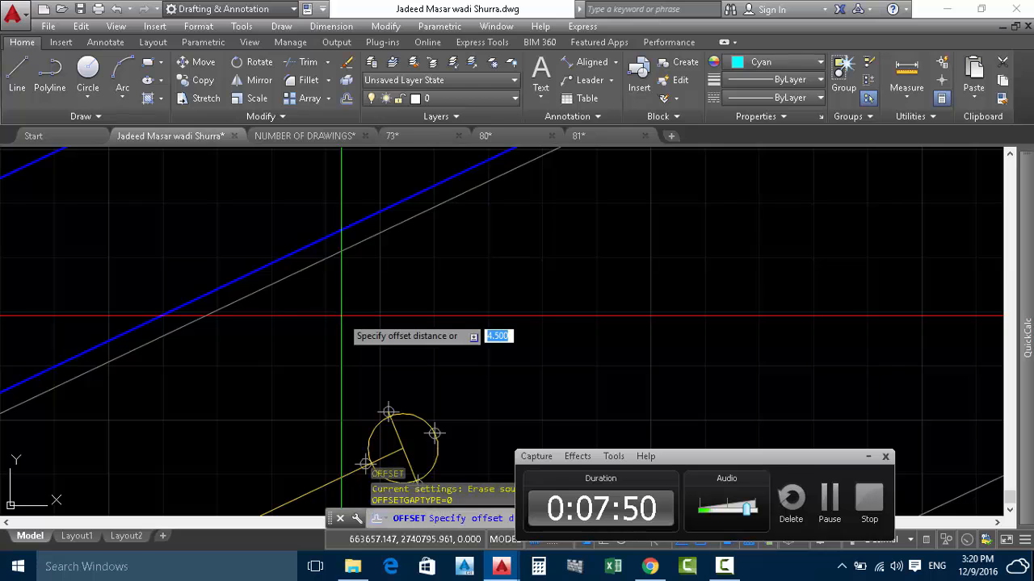
pyautogui.write('3.6')
pyautogui.press('Return')
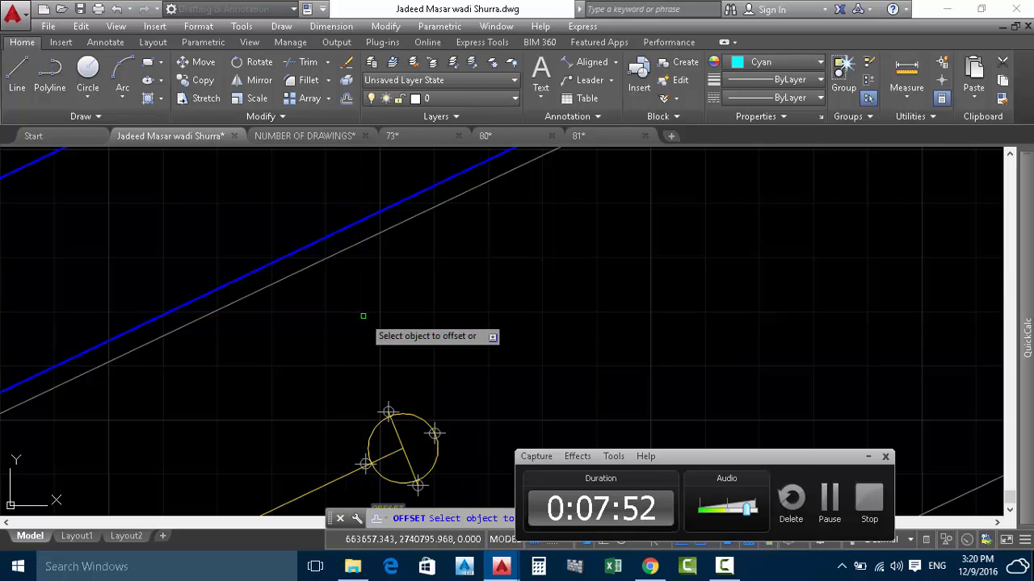
pyautogui.click(321, 260)
pyautogui.scroll(-4, 347, 348)
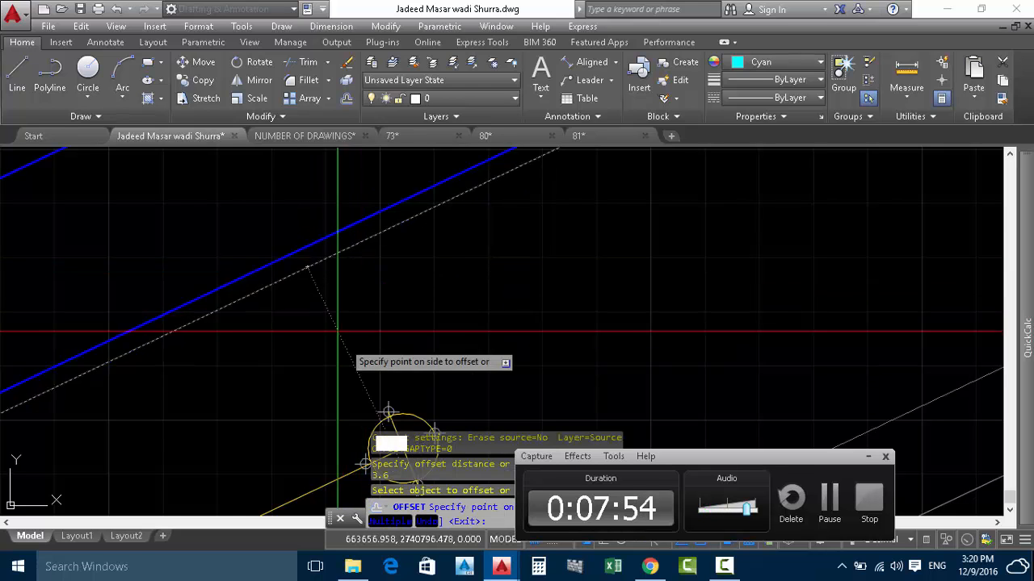
pyautogui.click(273, 233)
pyautogui.moveTo(274, 232); pyautogui.dragTo(327, 291, button='middle')
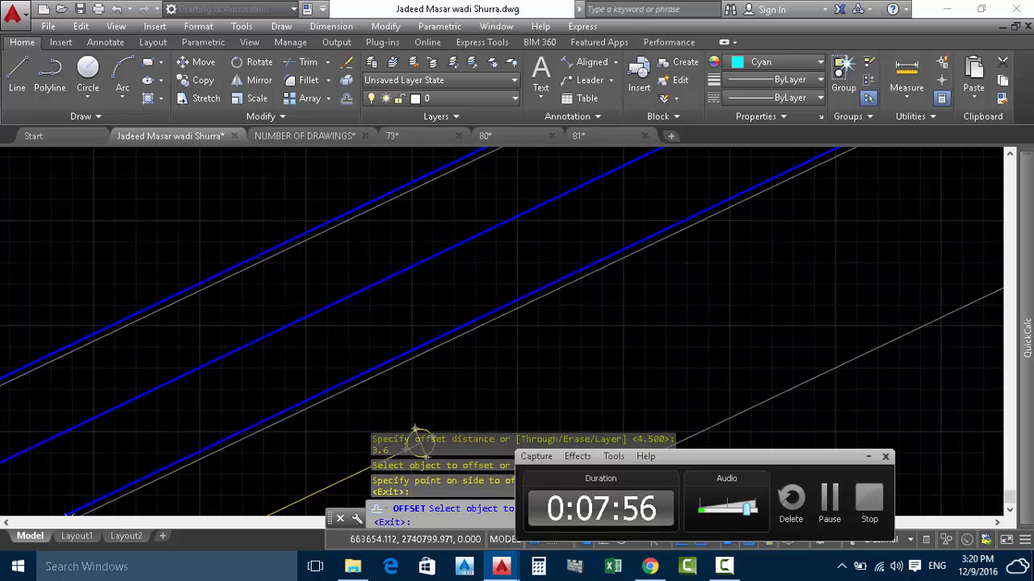
pyautogui.press('Escape')
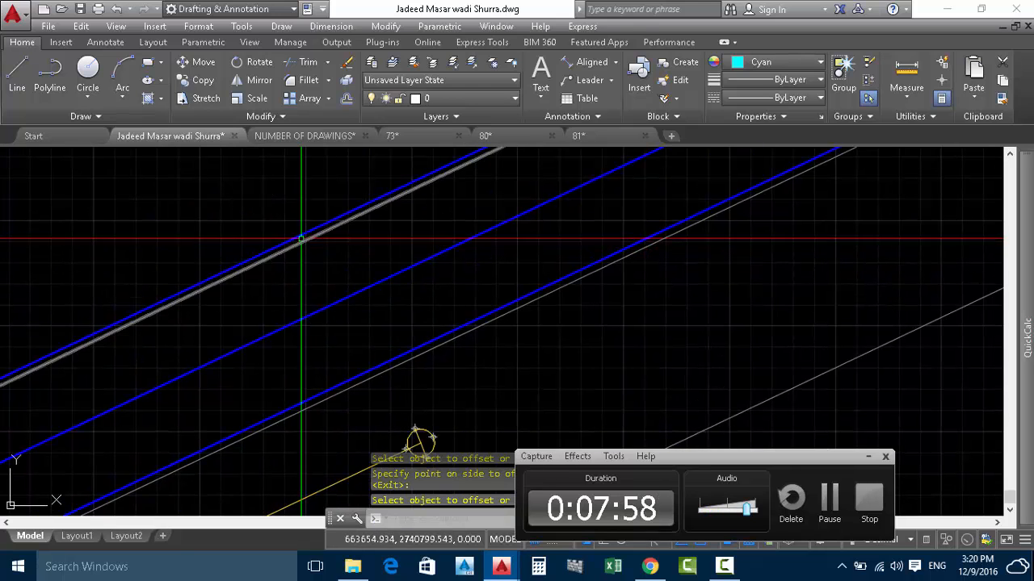
# Select both new offset lines and compare the upper one with the cyan line and its circle near the cl90 label.
pyautogui.click(305, 238)
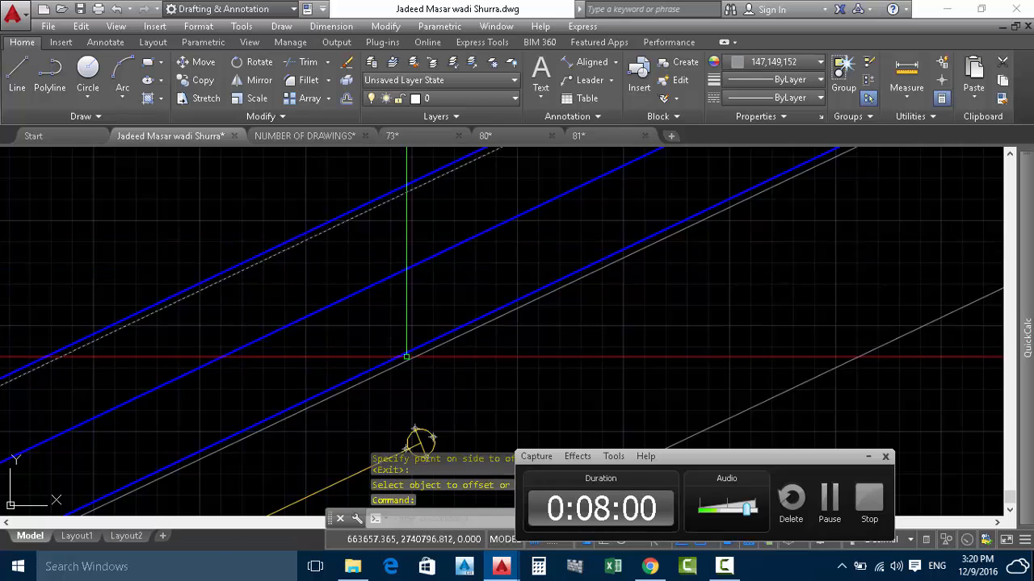
pyautogui.click(411, 361)
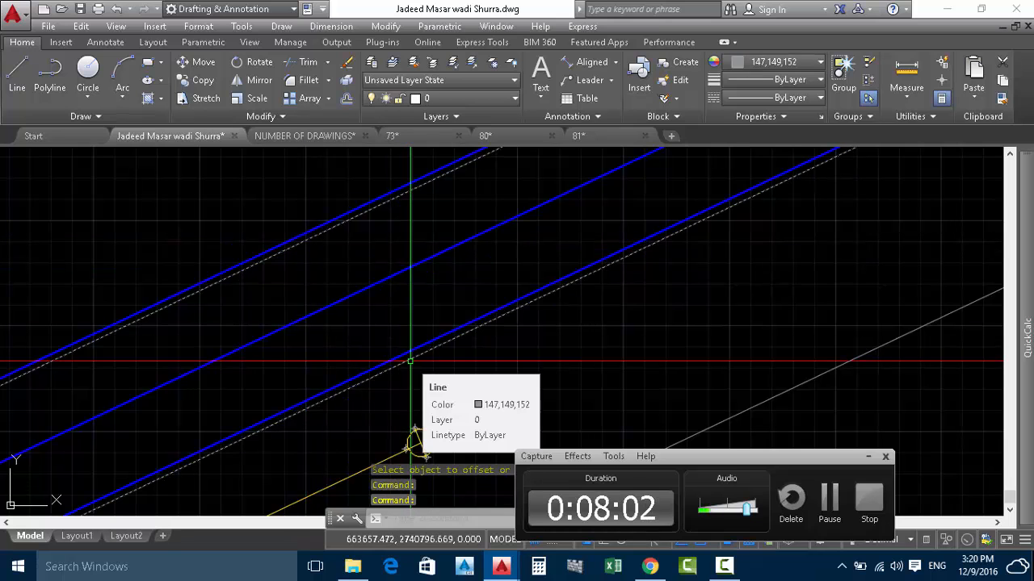
pyautogui.scroll(-4, 438, 237)
pyautogui.scroll(-2, 438, 237)
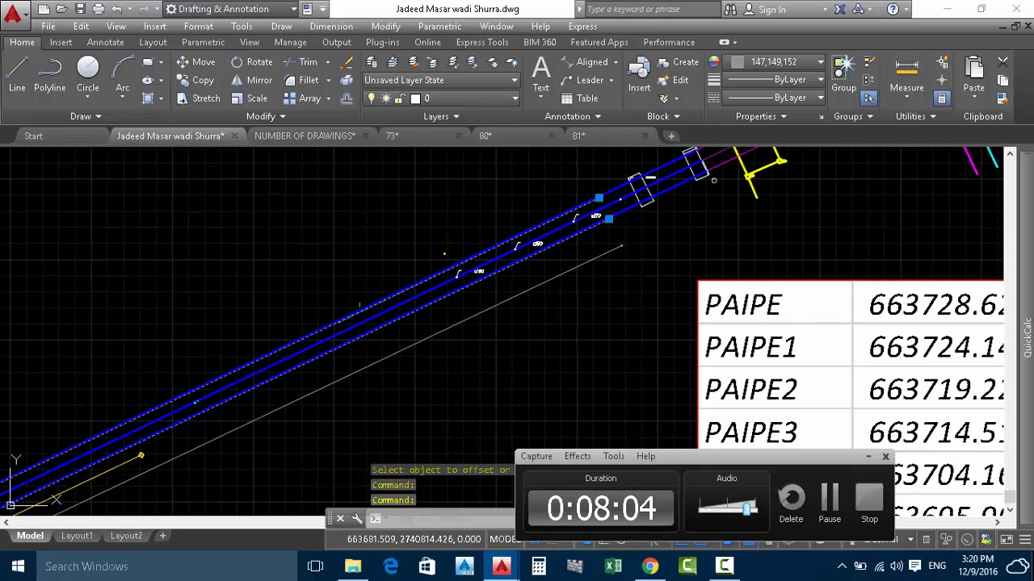
pyautogui.scroll(4, 622, 178)
pyautogui.scroll(6, 532, 295)
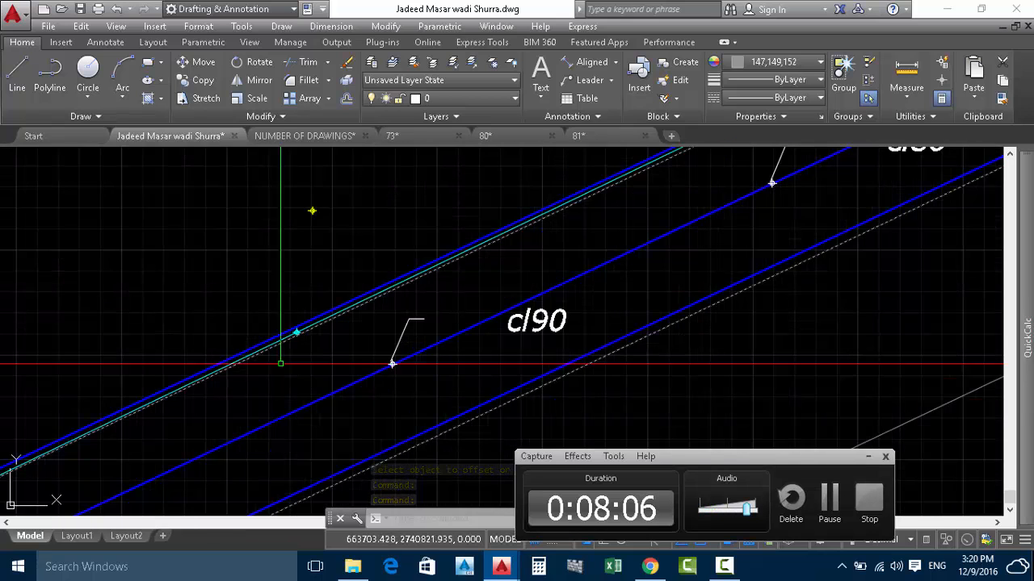
pyautogui.scroll(4, 300, 318)
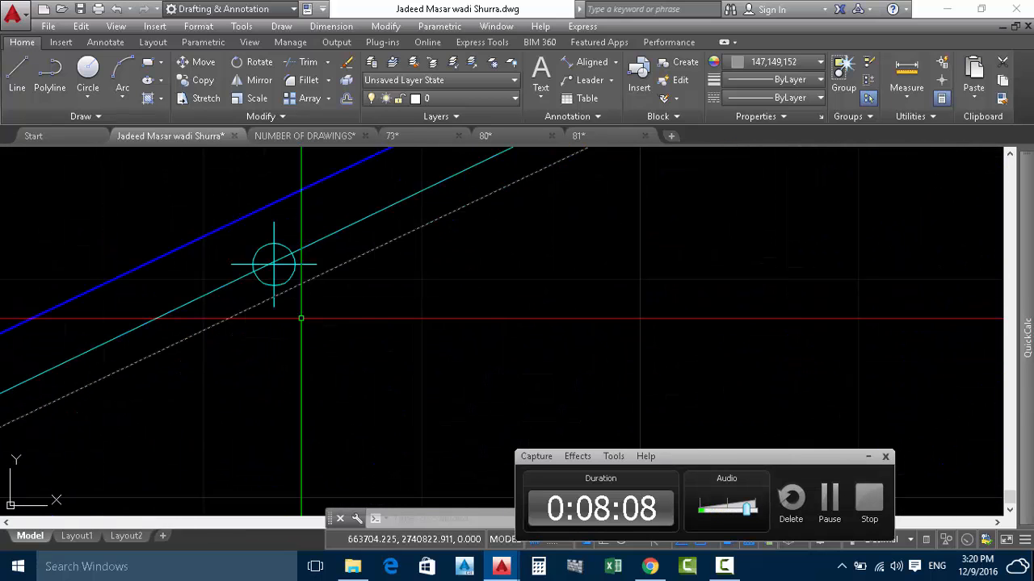
pyautogui.scroll(-10, 335, 292)
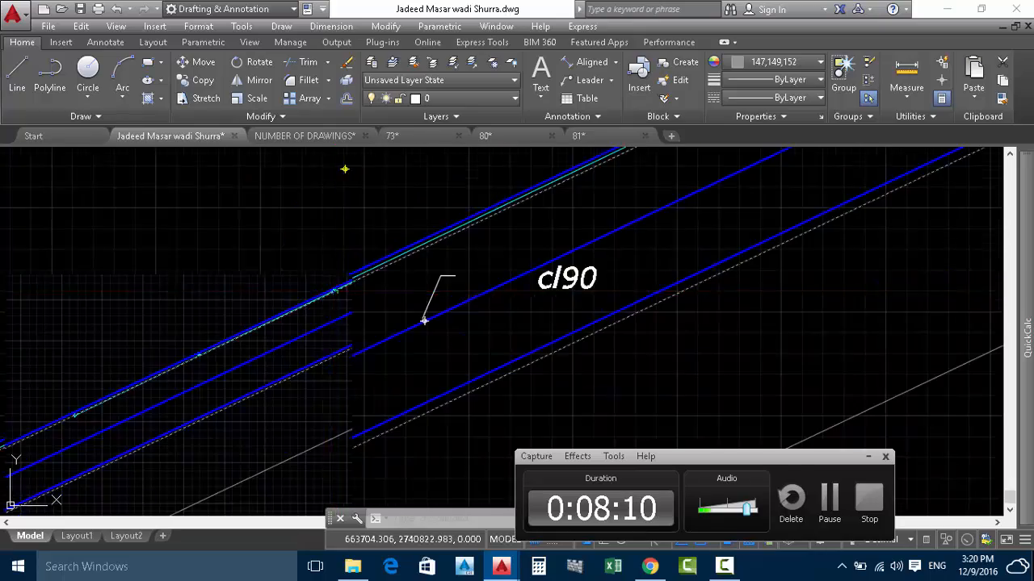
# Follow the selected offset lines to the pipeline's lower end, compare them with the cyan line at the masourra label, and clear the selection.
pyautogui.moveTo(271, 393); pyautogui.dragTo(392, 304, button='middle')
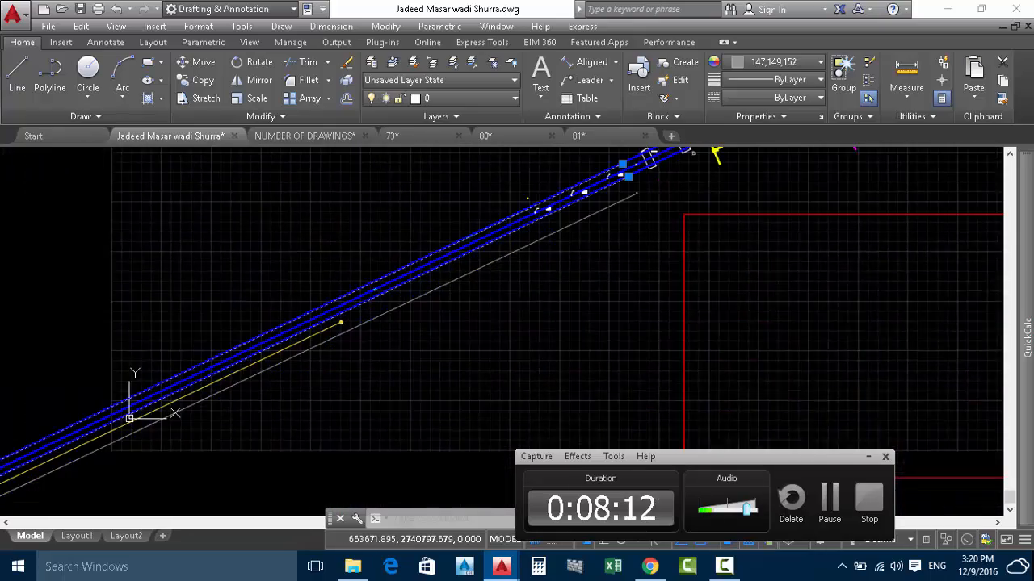
pyautogui.moveTo(234, 373); pyautogui.dragTo(402, 245, button='middle')
pyautogui.moveTo(151, 366); pyautogui.dragTo(503, 233, button='middle')
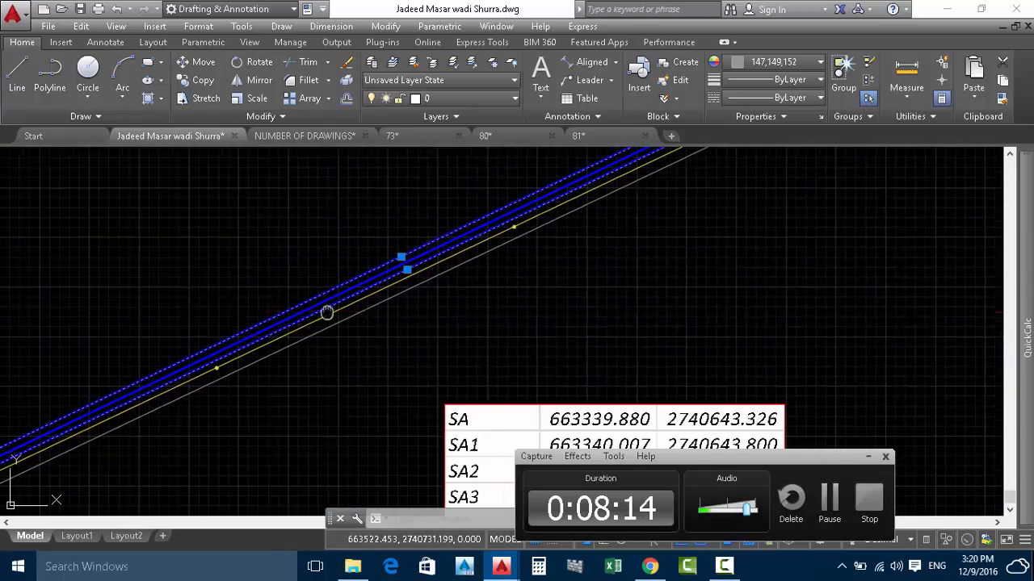
pyautogui.moveTo(325, 312); pyautogui.dragTo(561, 188, button='middle')
pyautogui.moveTo(224, 357)
pyautogui.mouseDown(button='middle')
pyautogui.moveTo(379, 298)
pyautogui.moveTo(483, 278)
pyautogui.mouseUp(button='middle')
pyautogui.scroll(5, 208, 423)
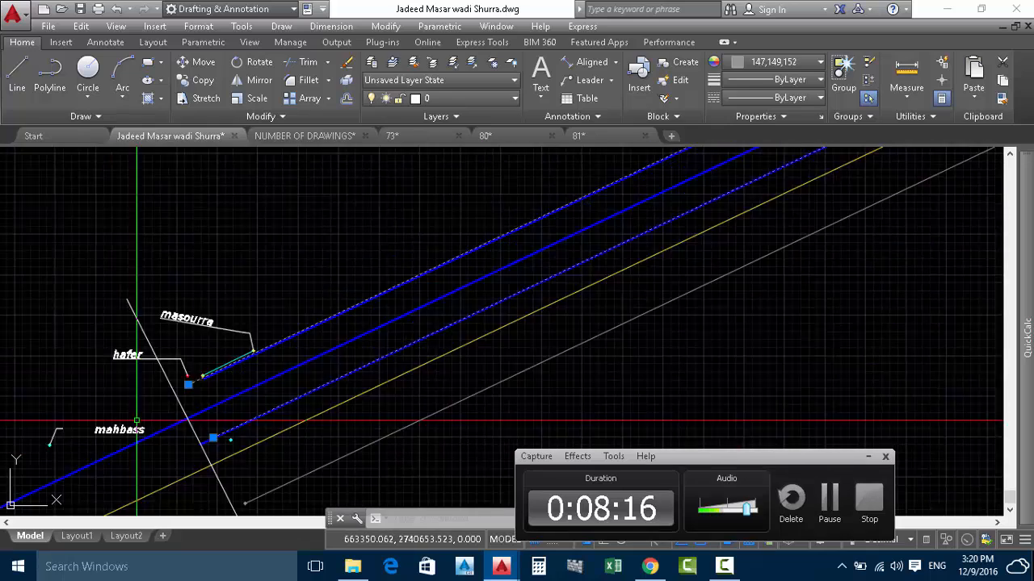
pyautogui.scroll(2, 305, 347)
pyautogui.moveTo(559, 195); pyautogui.dragTo(406, 309, button='middle')
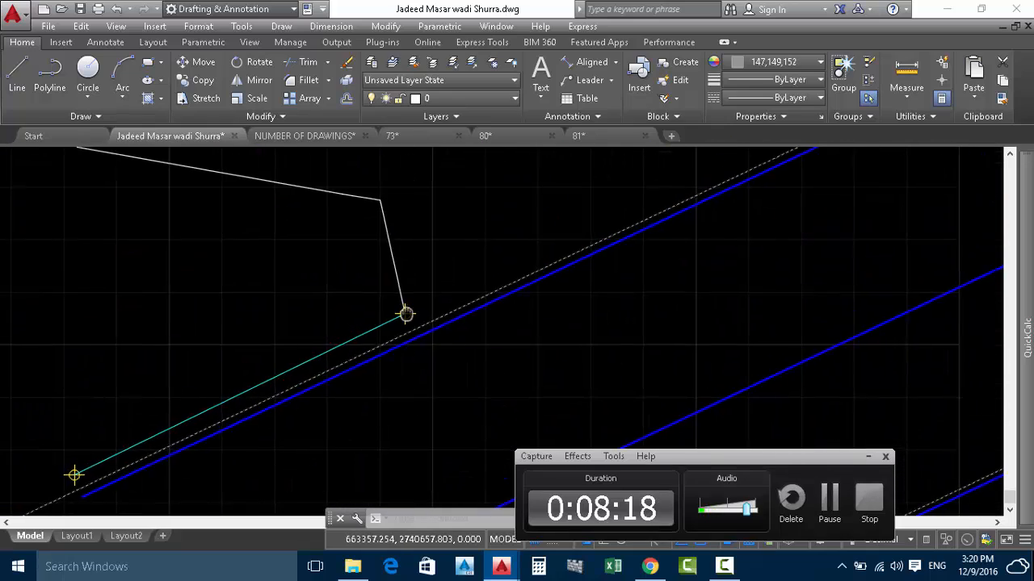
pyautogui.scroll(-3, 431, 311)
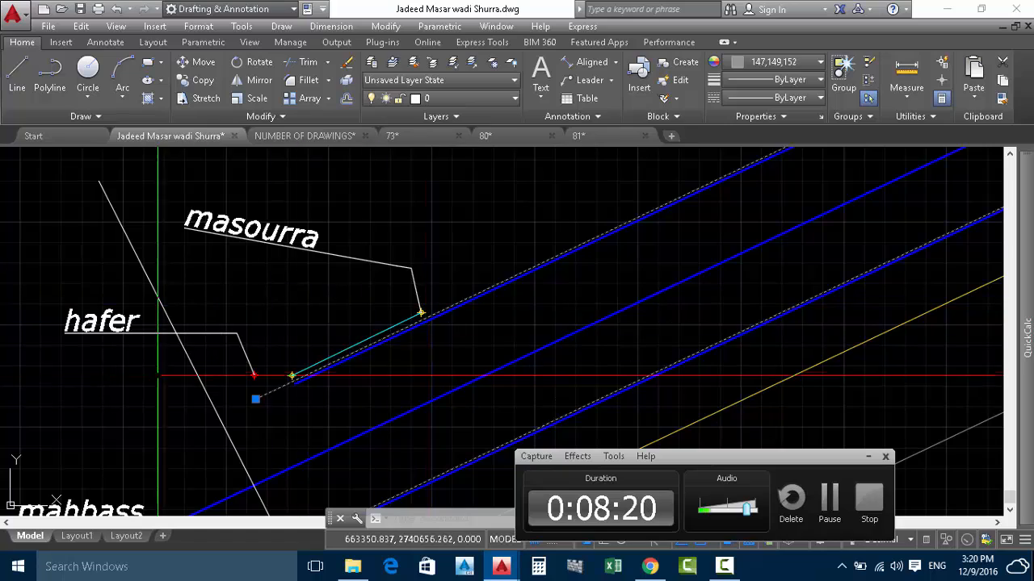
pyautogui.scroll(3, 411, 322)
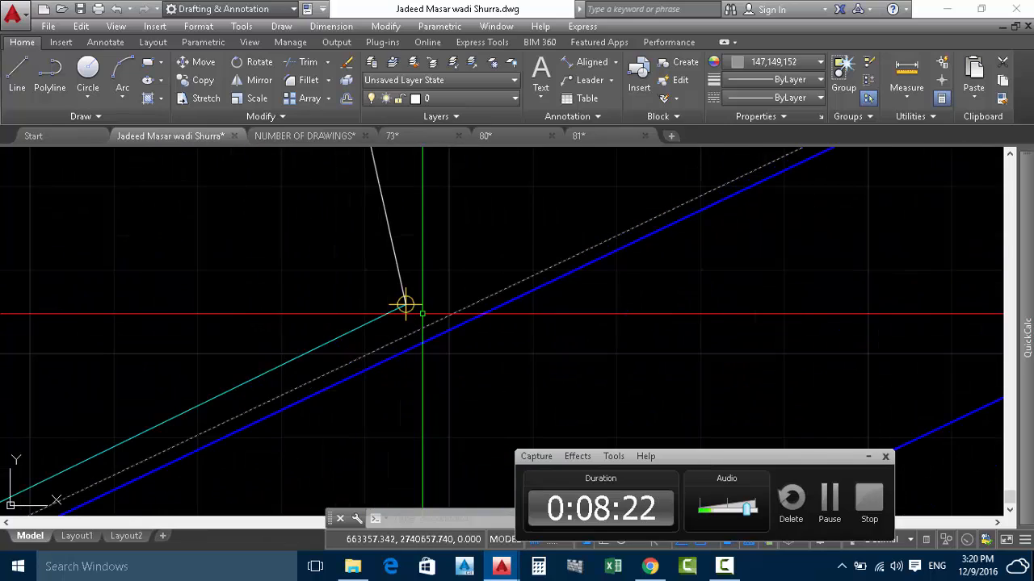
pyautogui.scroll(-5, 406, 304)
pyautogui.press('Escape')
# Examine the pipeline's upper end, where its curved white lines pass the green hatched strip and the crossing utility lines.
pyautogui.moveTo(519, 240); pyautogui.dragTo(248, 400, button='middle')
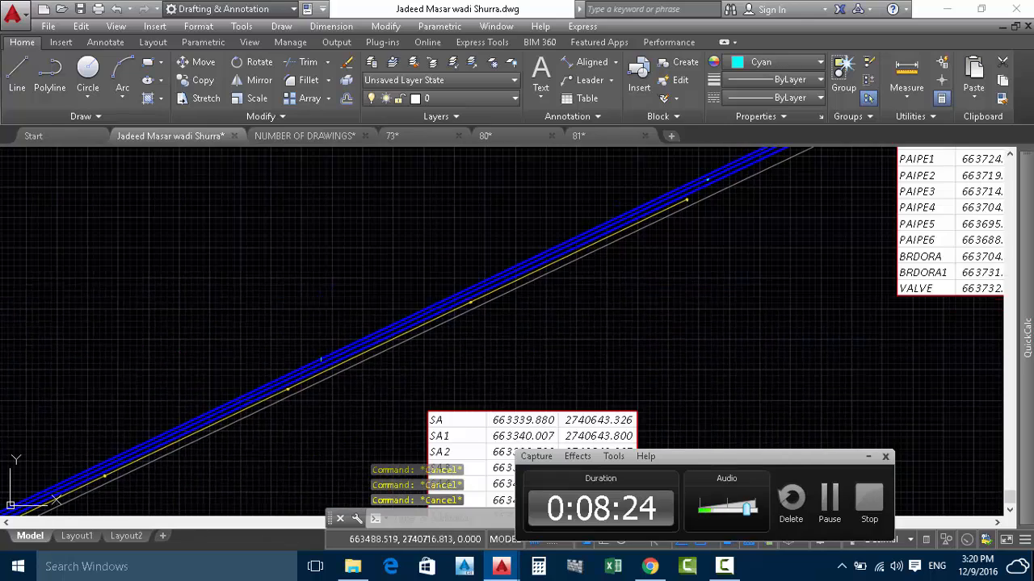
pyautogui.scroll(-6, 598, 214)
pyautogui.moveTo(687, 197); pyautogui.dragTo(482, 339, button='middle')
pyautogui.scroll(6, 479, 313)
pyautogui.scroll(6, 442, 334)
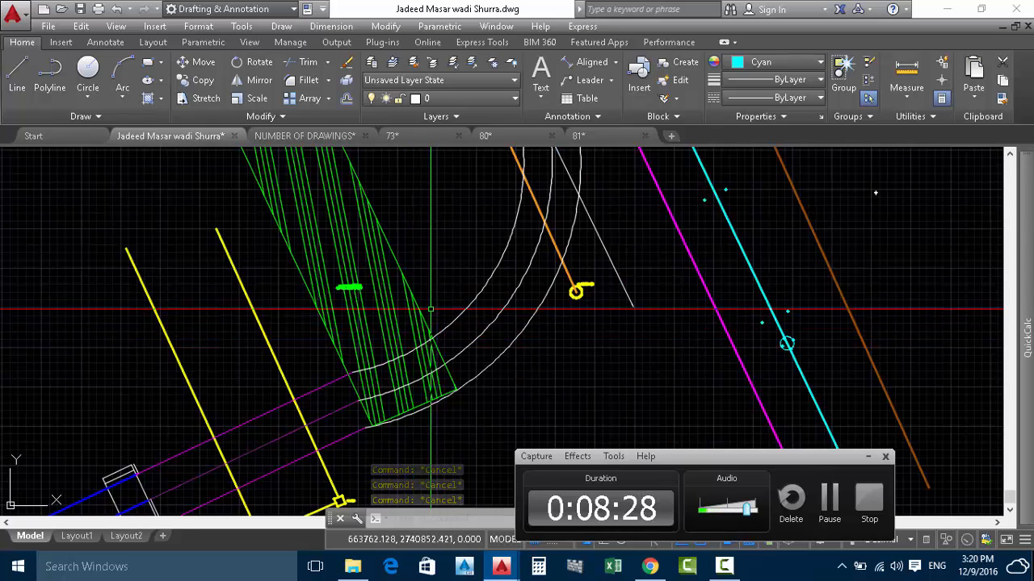
pyautogui.click(871, 459)
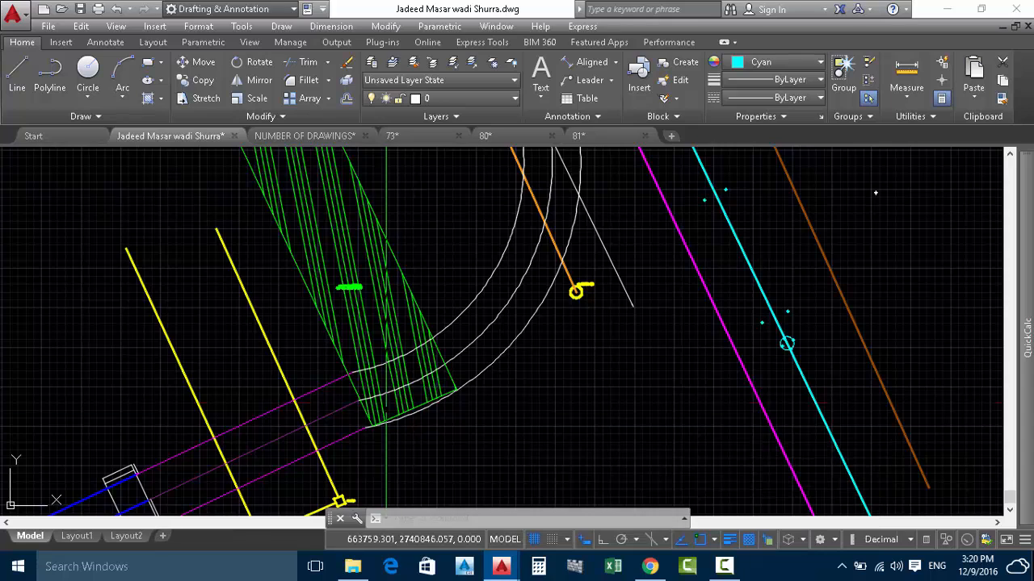
pyautogui.moveTo(374, 321); pyautogui.dragTo(383, 380, button='middle')
pyautogui.scroll(-2, 385, 380)
pyautogui.moveTo(464, 293); pyautogui.dragTo(440, 318, button='middle')
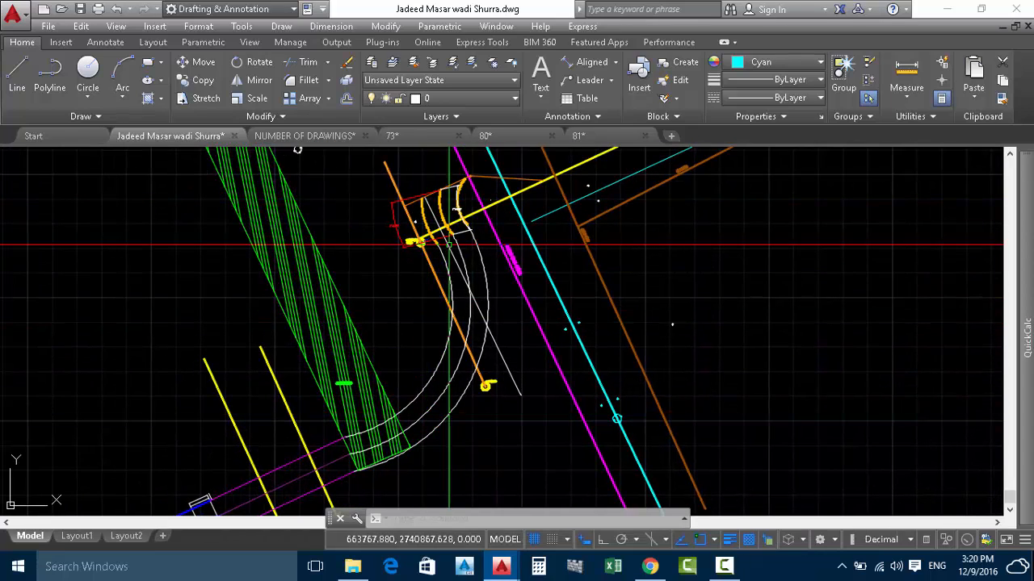
pyautogui.scroll(4, 485, 387)
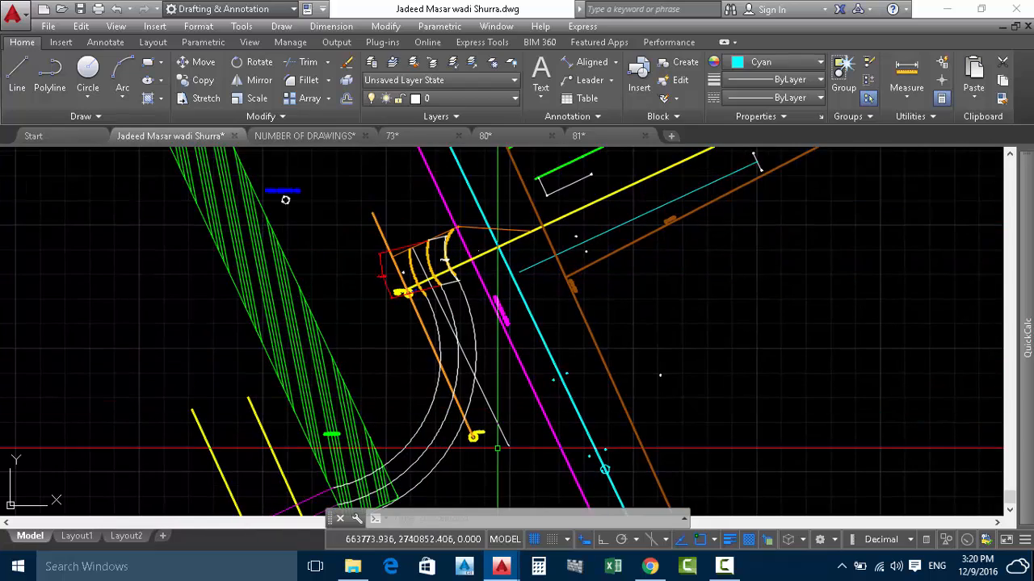
pyautogui.scroll(1, 485, 436)
pyautogui.scroll(-3, 456, 420)
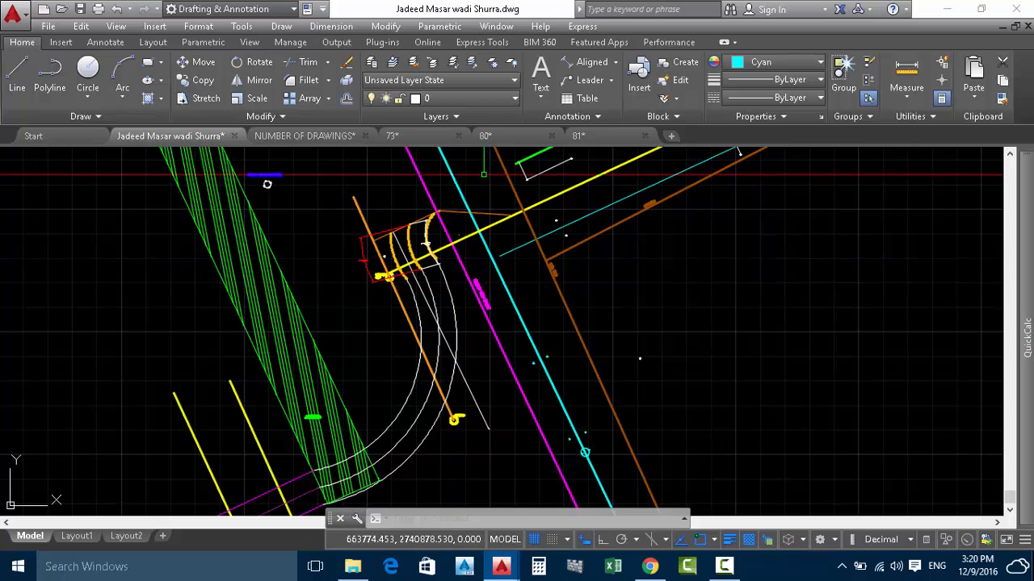
# Examine the orange arcs and their arc-length dimensions at the end of the white curved lines, beside the yellow line and the Mobily main cable.
pyautogui.moveTo(453, 229)
pyautogui.mouseDown(button='middle')
pyautogui.moveTo(405, 250)
pyautogui.moveTo(440, 263)
pyautogui.mouseUp(button='middle')
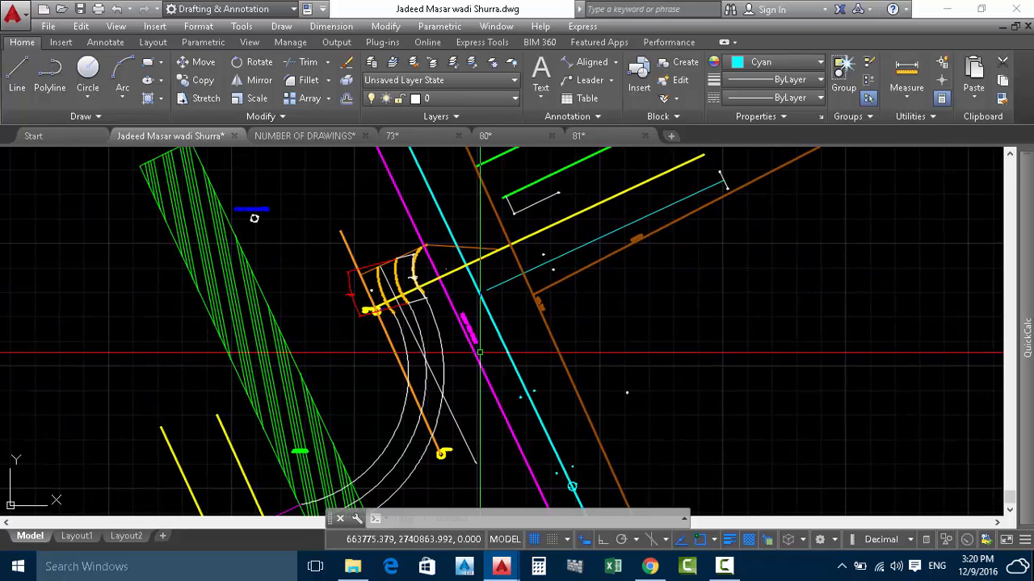
pyautogui.moveTo(371, 278)
pyautogui.mouseDown(button='middle')
pyautogui.moveTo(365, 284)
pyautogui.moveTo(412, 233)
pyautogui.mouseUp(button='middle')
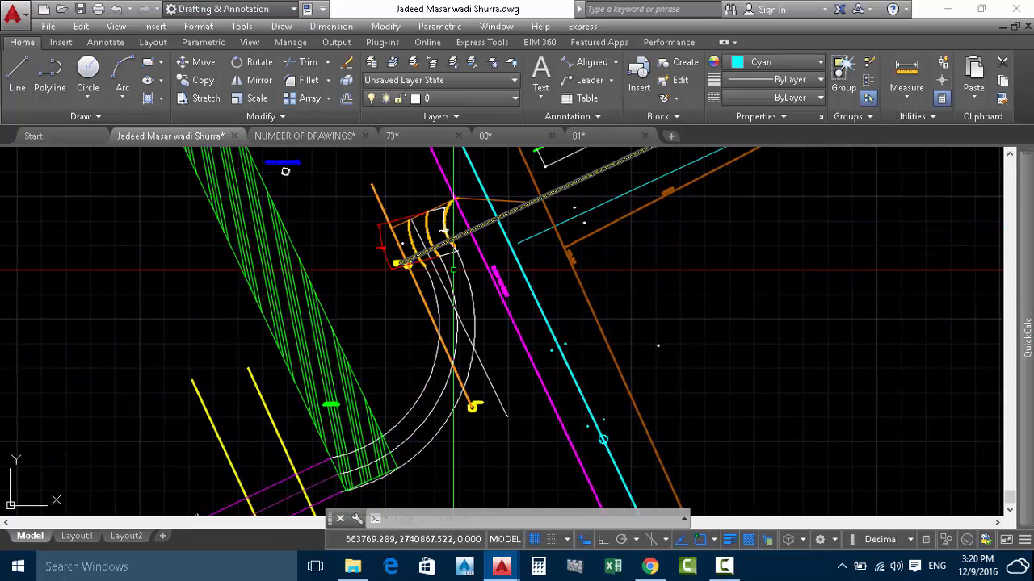
pyautogui.scroll(5, 452, 235)
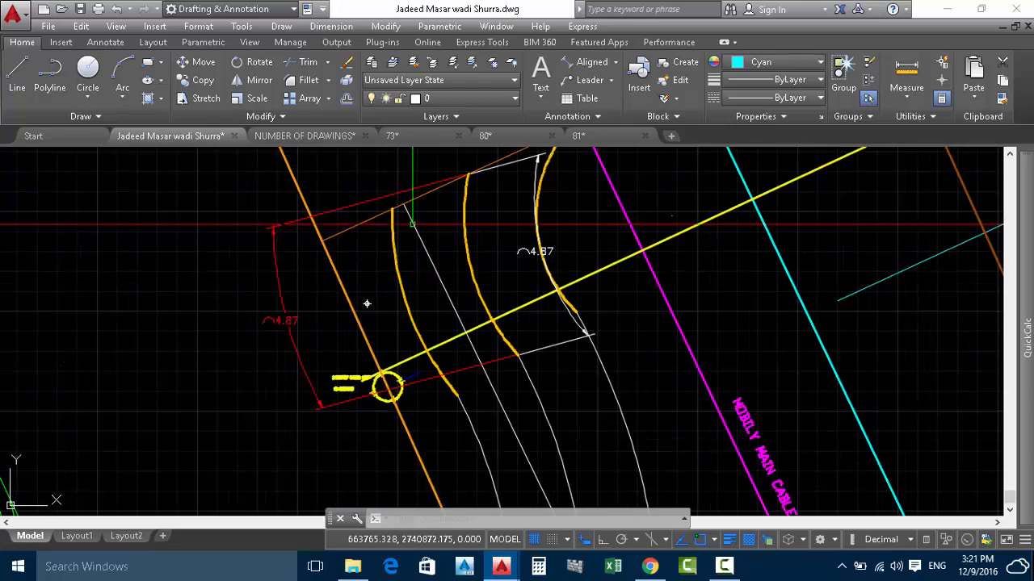
pyautogui.scroll(-3, 461, 227)
pyautogui.scroll(-5, 469, 233)
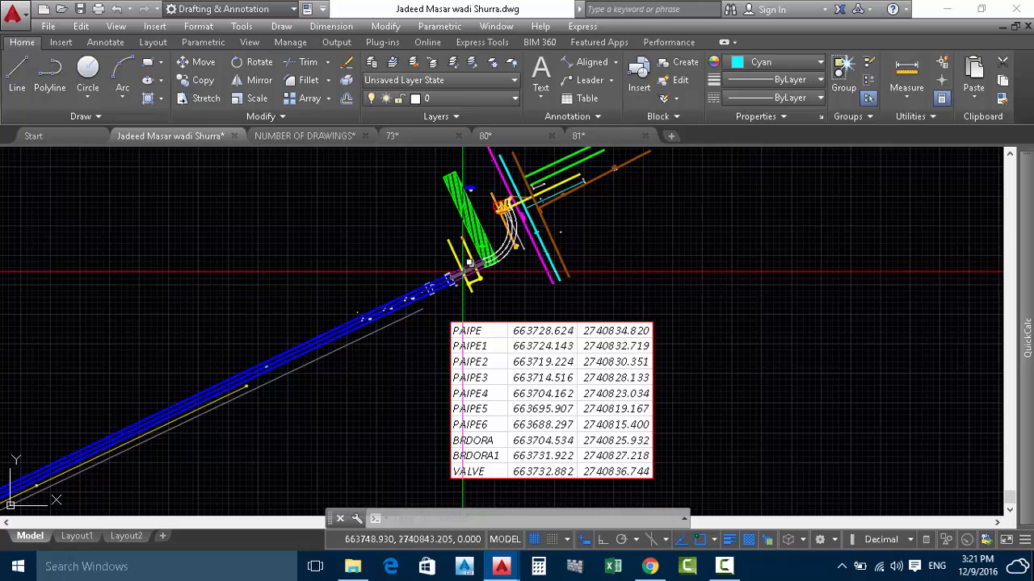
pyautogui.scroll(1, 662, 250)
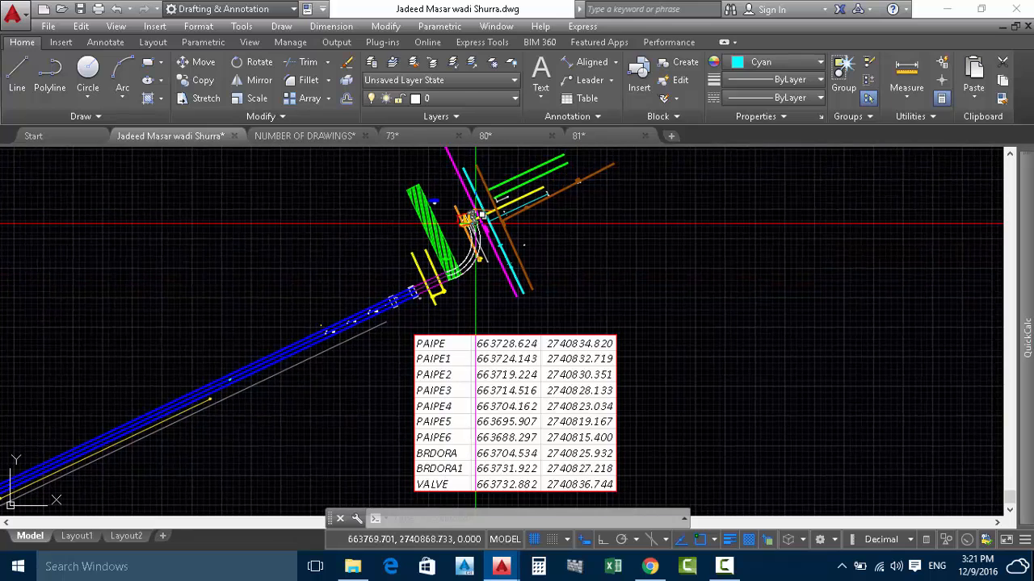
pyautogui.scroll(6, 476, 224)
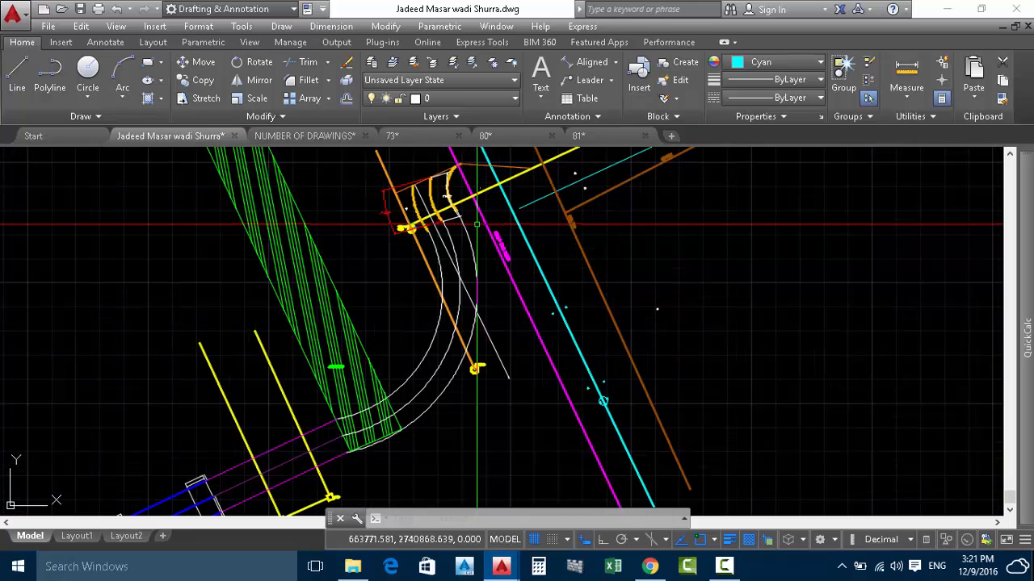
# Review the overall pipeline route and follow the straight blue run from its lower bend up to the white curve near the green hatched strip.
pyautogui.scroll(-5, 493, 218)
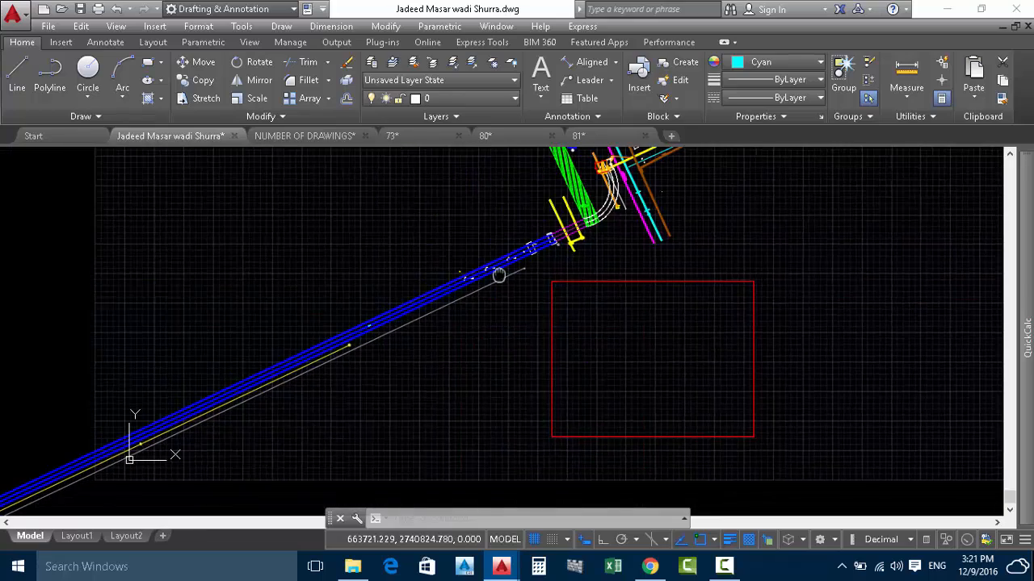
pyautogui.moveTo(388, 317); pyautogui.dragTo(437, 276, button='middle')
pyautogui.scroll(-5, 427, 277)
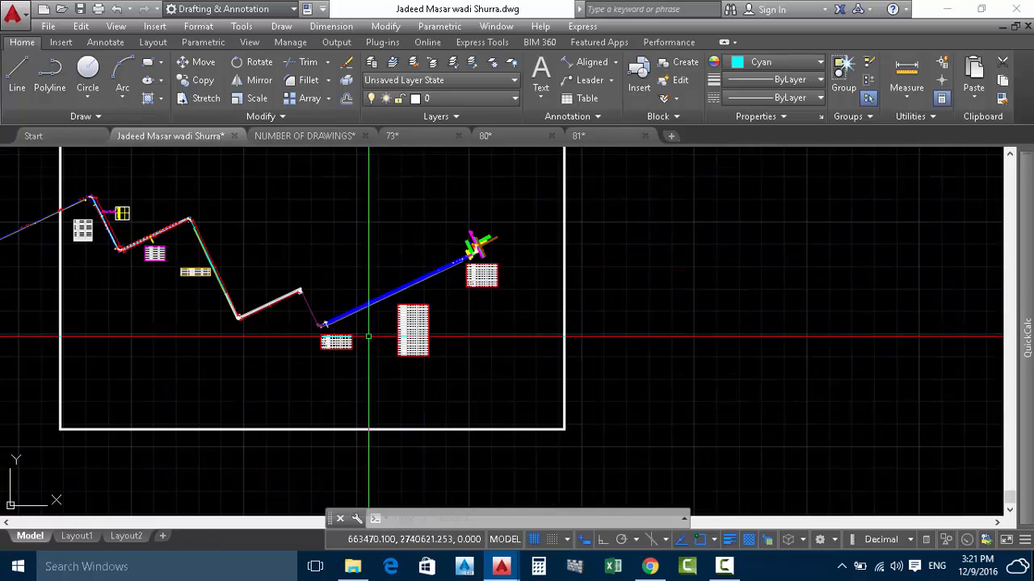
pyautogui.scroll(5, 328, 329)
pyautogui.moveTo(368, 284); pyautogui.dragTo(298, 314, button='middle')
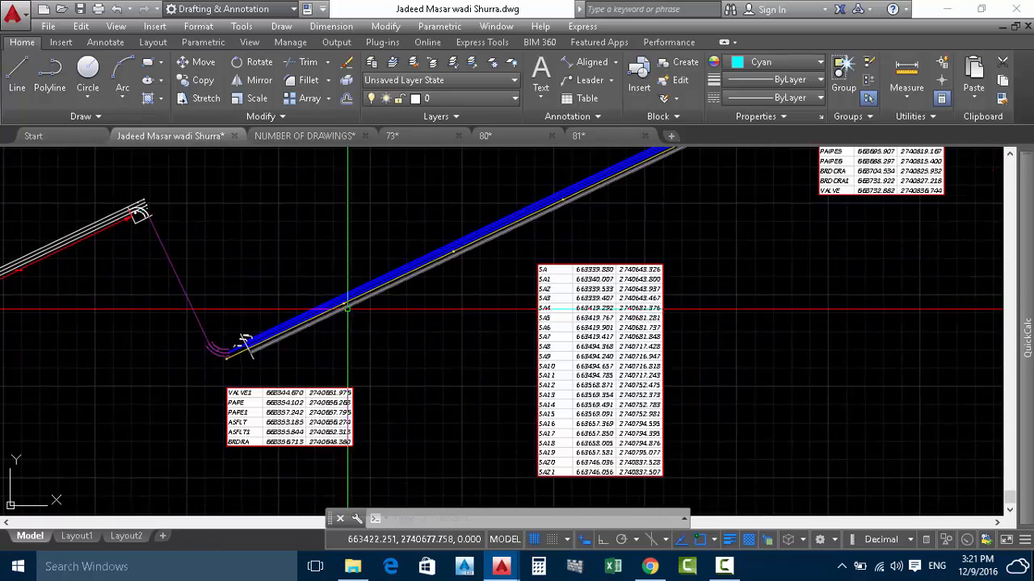
pyautogui.moveTo(374, 286); pyautogui.dragTo(270, 334, button='middle')
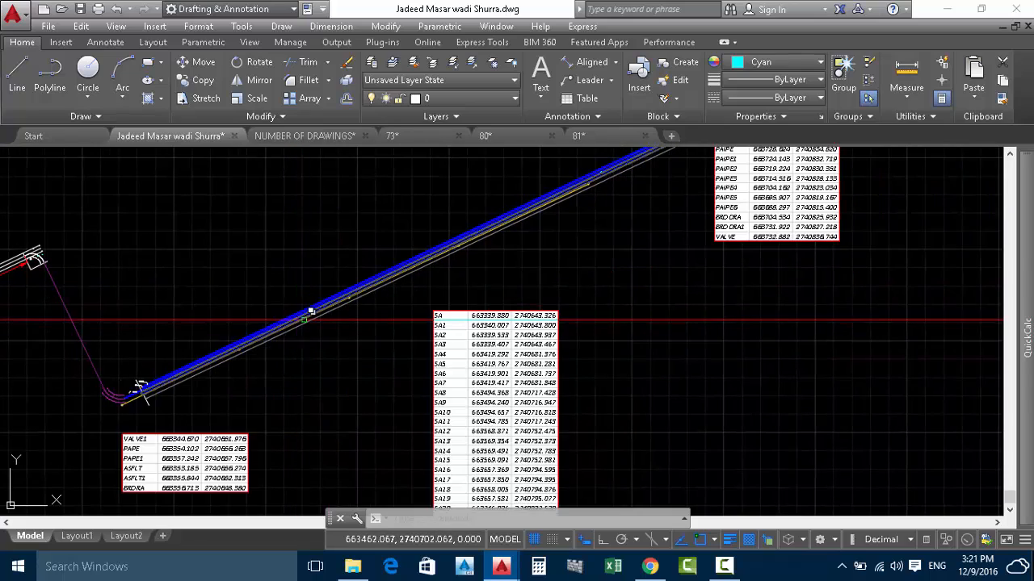
pyautogui.moveTo(450, 333); pyautogui.dragTo(320, 401, button='middle')
pyautogui.scroll(5, 307, 460)
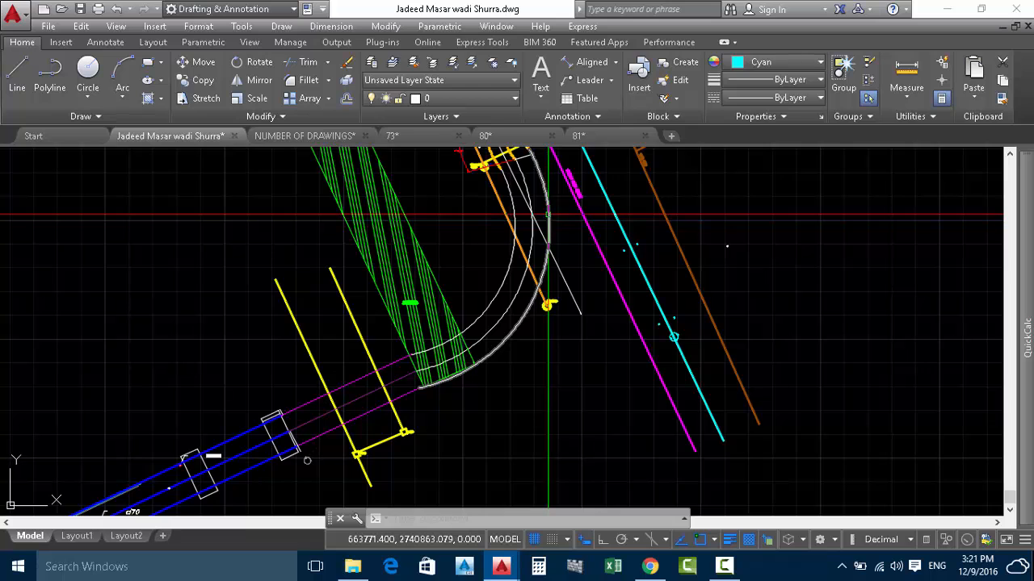
pyautogui.moveTo(534, 158); pyautogui.dragTo(522, 196, button='middle')
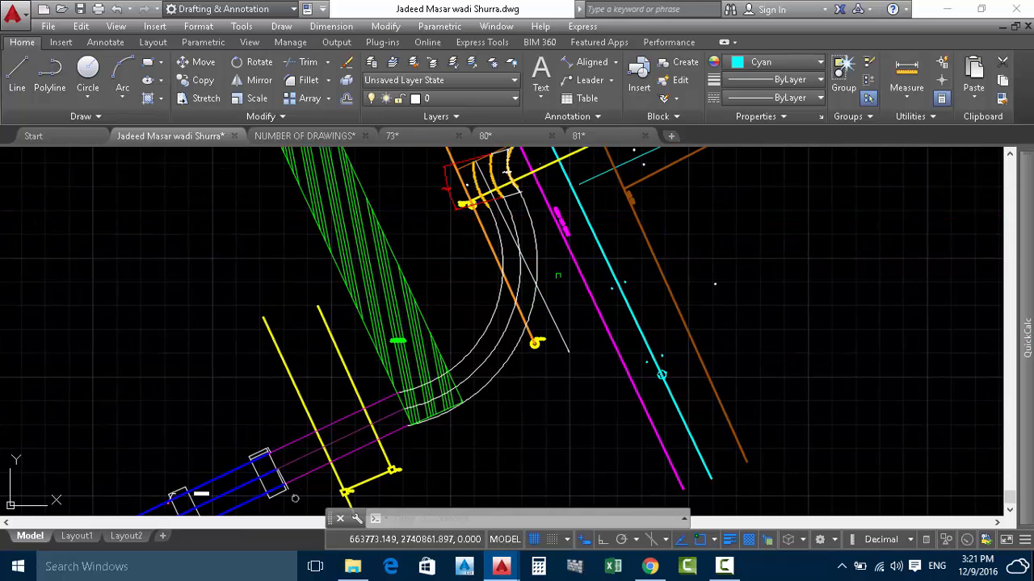
pyautogui.scroll(-2, 501, 237)
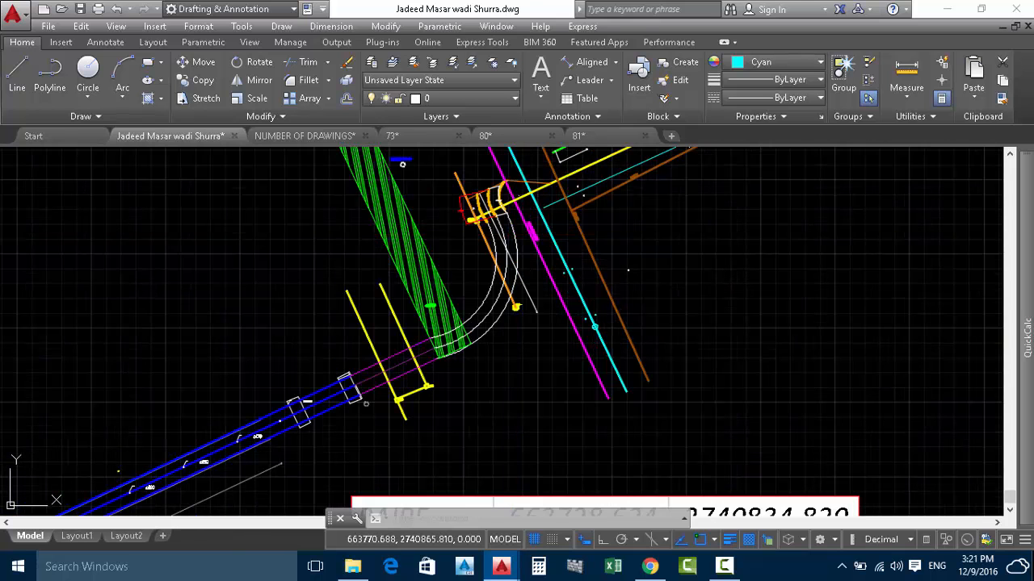
pyautogui.moveTo(518, 241)
pyautogui.mouseDown(button='middle')
pyautogui.moveTo(580, 274)
pyautogui.moveTo(545, 236)
pyautogui.mouseUp(button='middle')
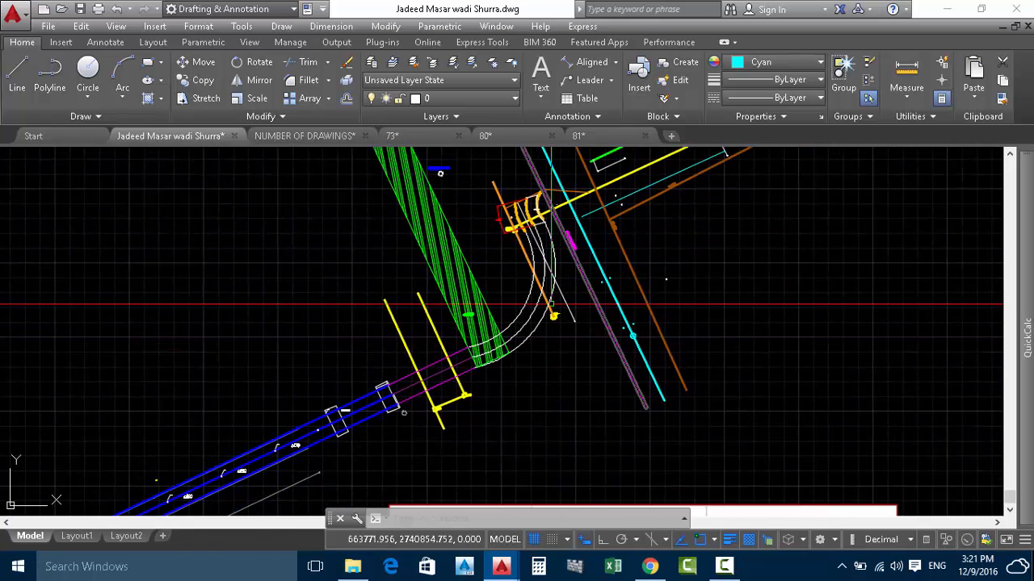